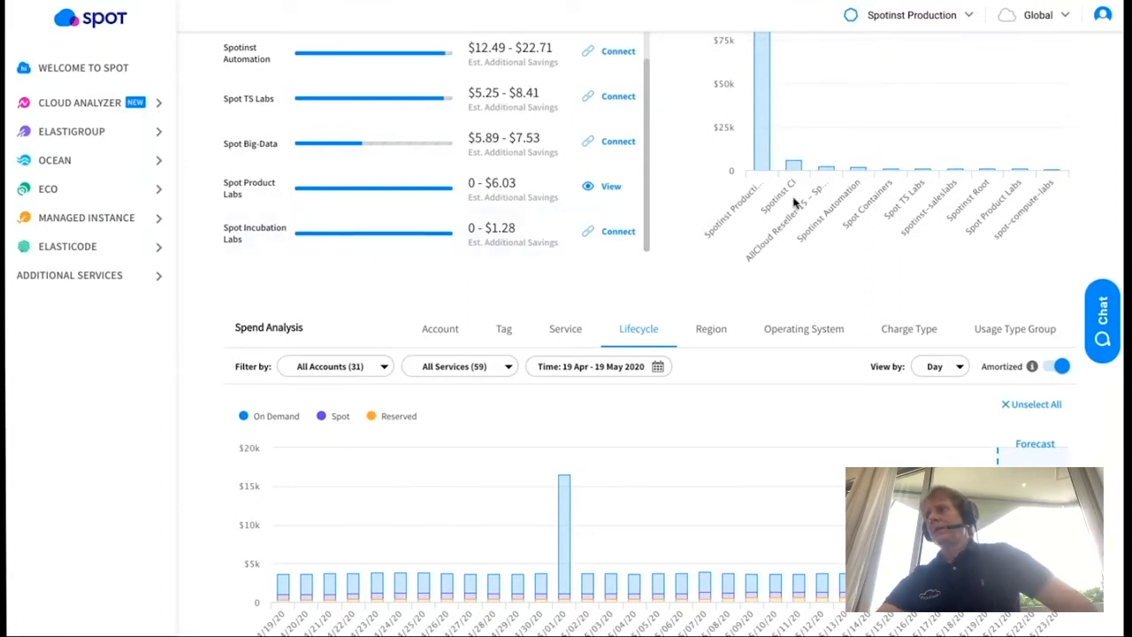
Browse the organizations available in the Switch Organization dialog and close it without switching
left_click(911, 15)
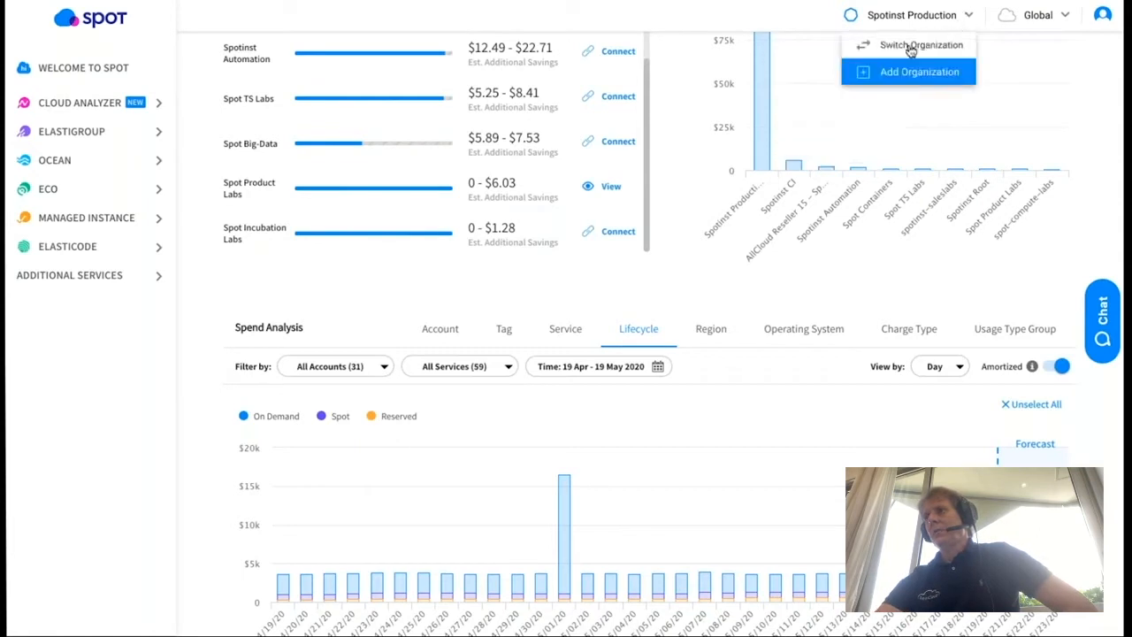
left_click(911, 46)
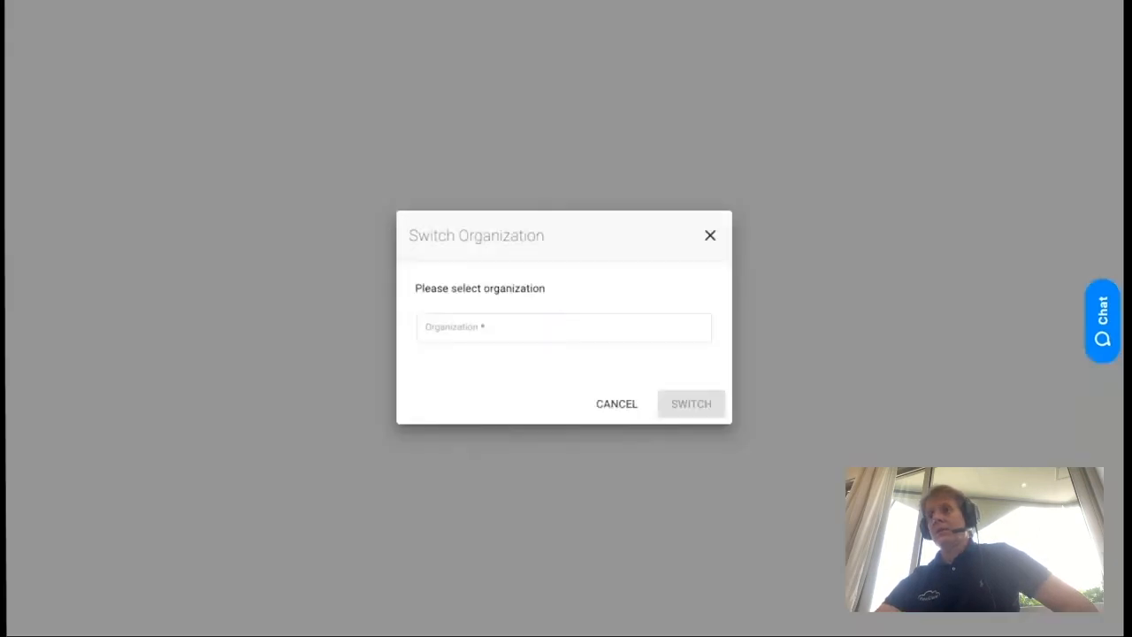
left_click(488, 322)
scroll(525, 397, "down", 5)
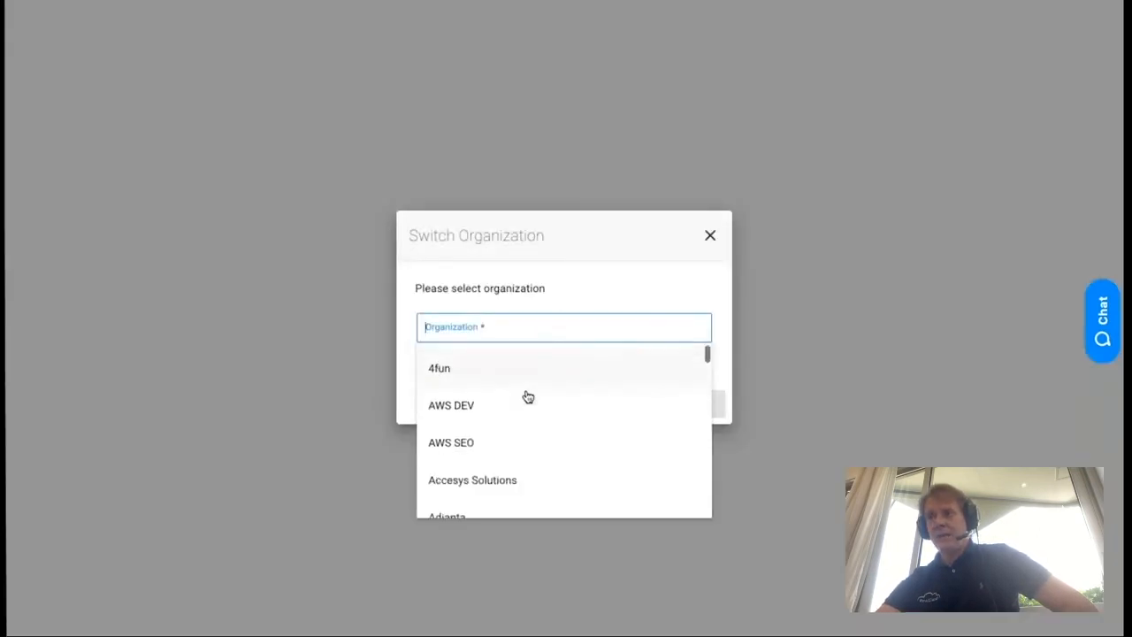
scroll(527, 397, "down", 8)
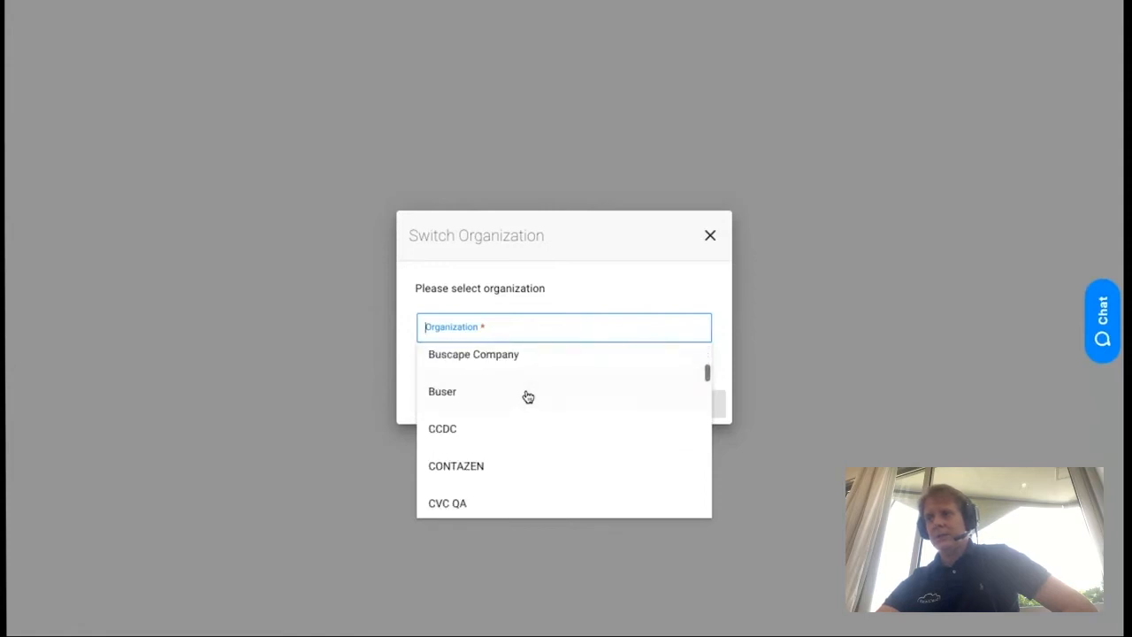
scroll(527, 397, "down", 10)
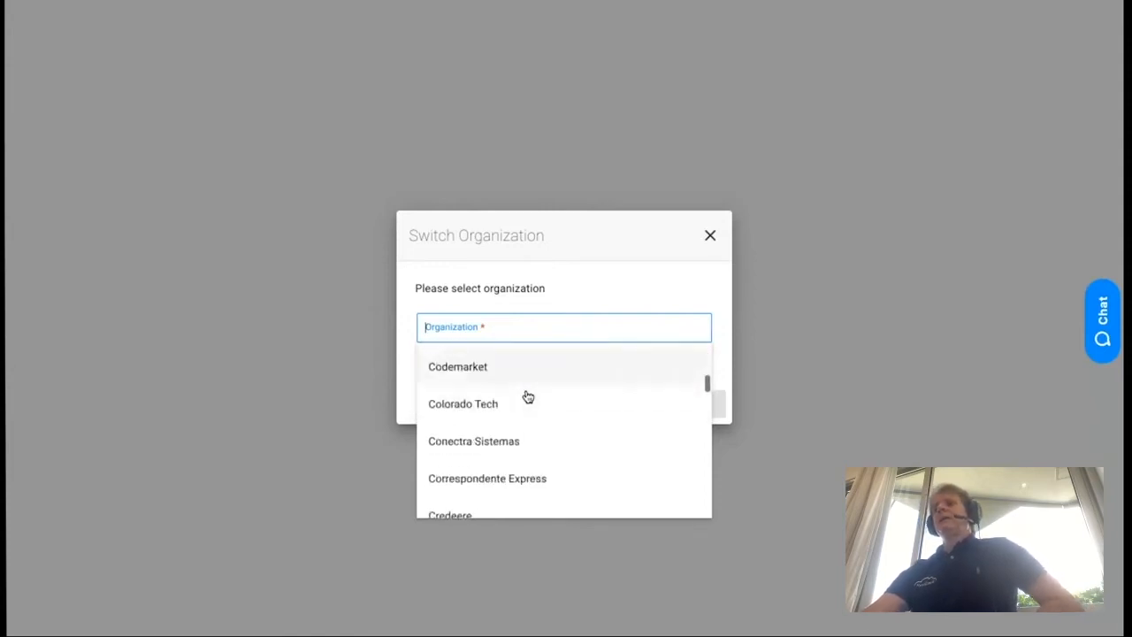
scroll(527, 397, "down", 10)
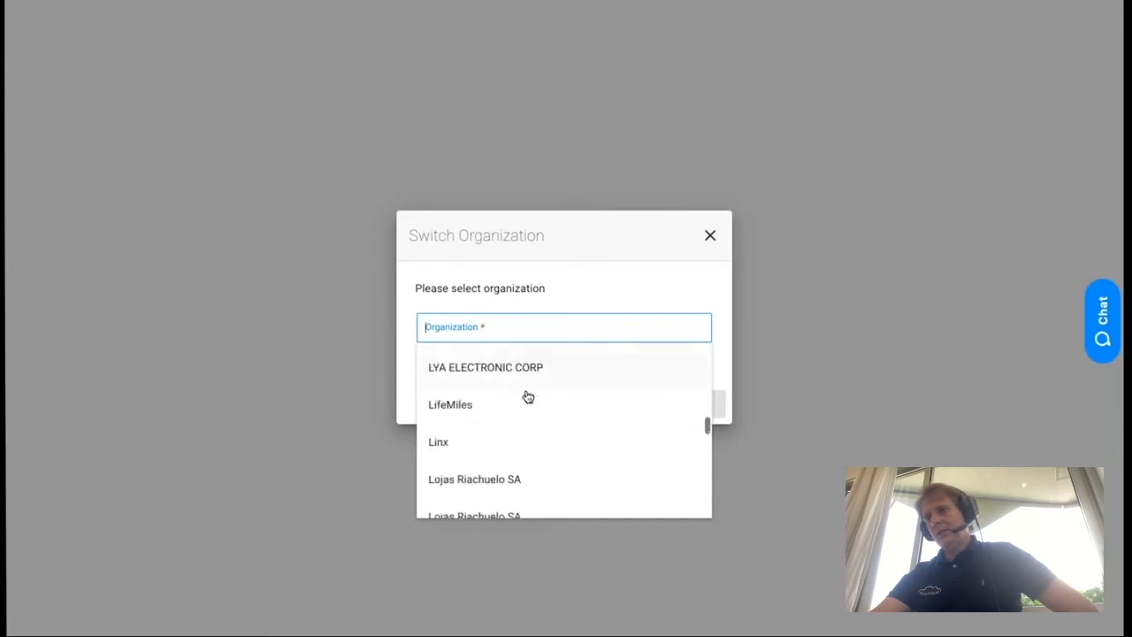
scroll(527, 397, "down", 10)
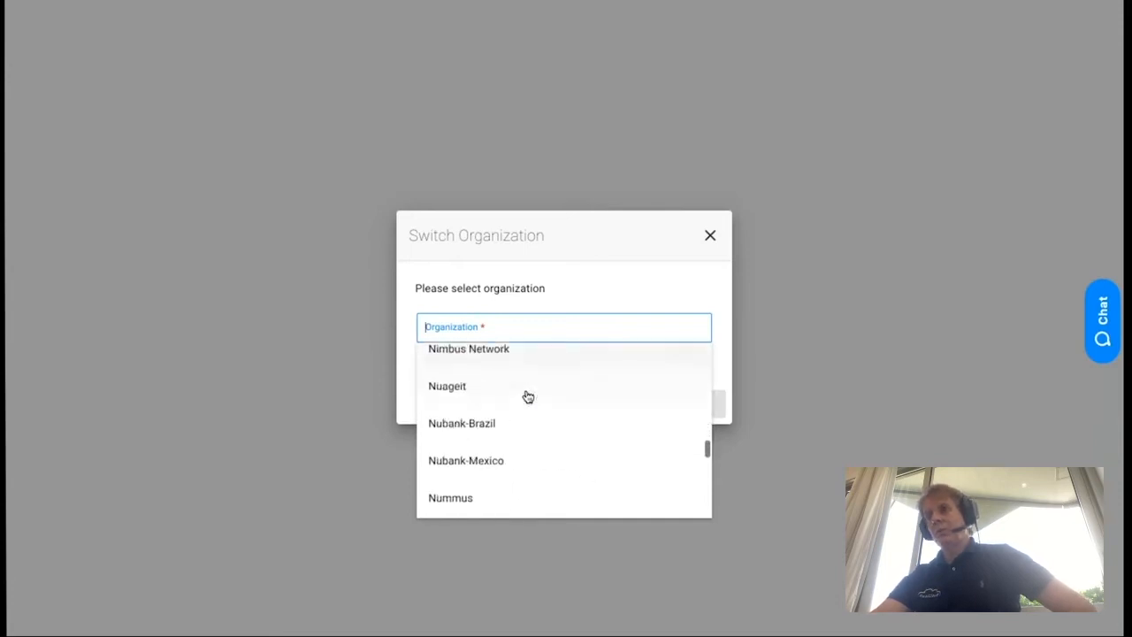
scroll(528, 394, "down", 3)
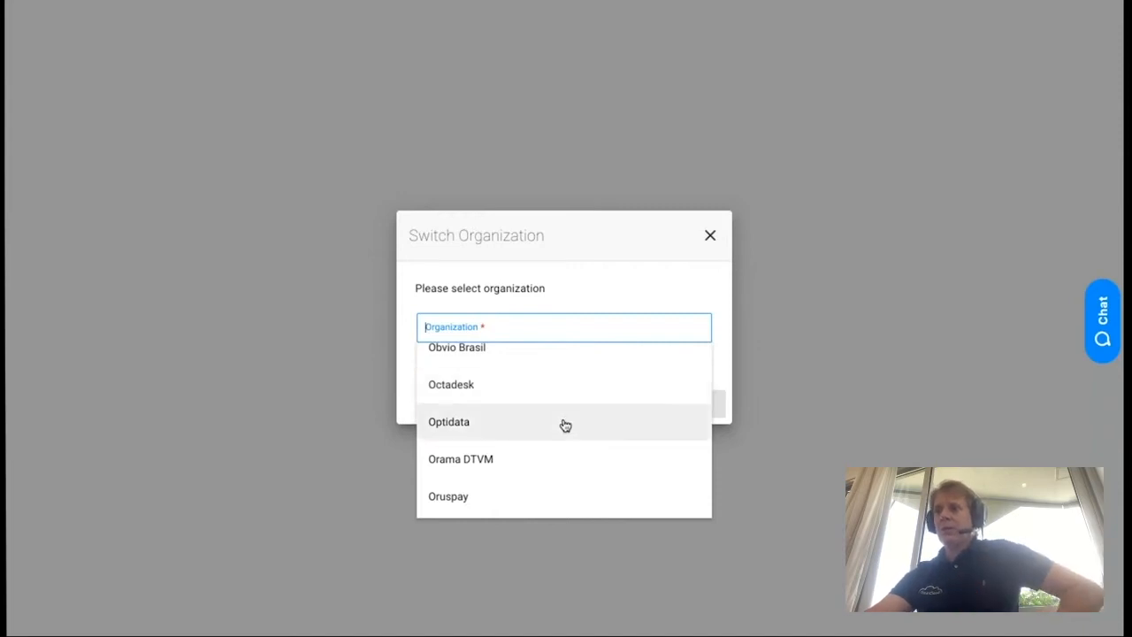
scroll(563, 424, "down", 3)
scroll(565, 425, "down", 15)
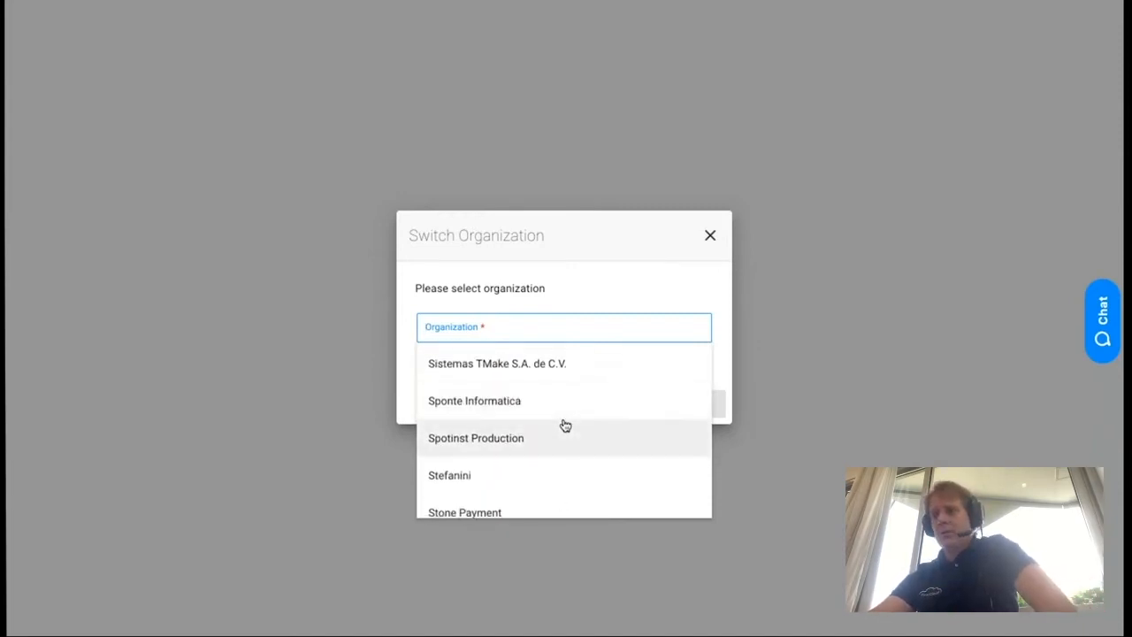
scroll(565, 425, "down", 5)
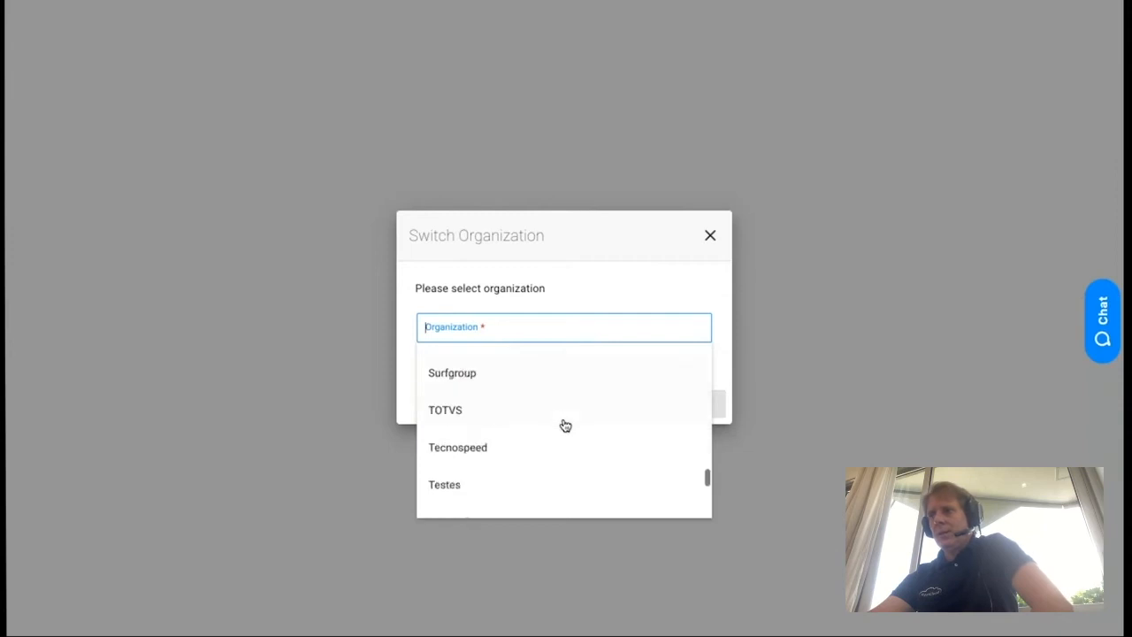
left_click(583, 255)
left_click(610, 413)
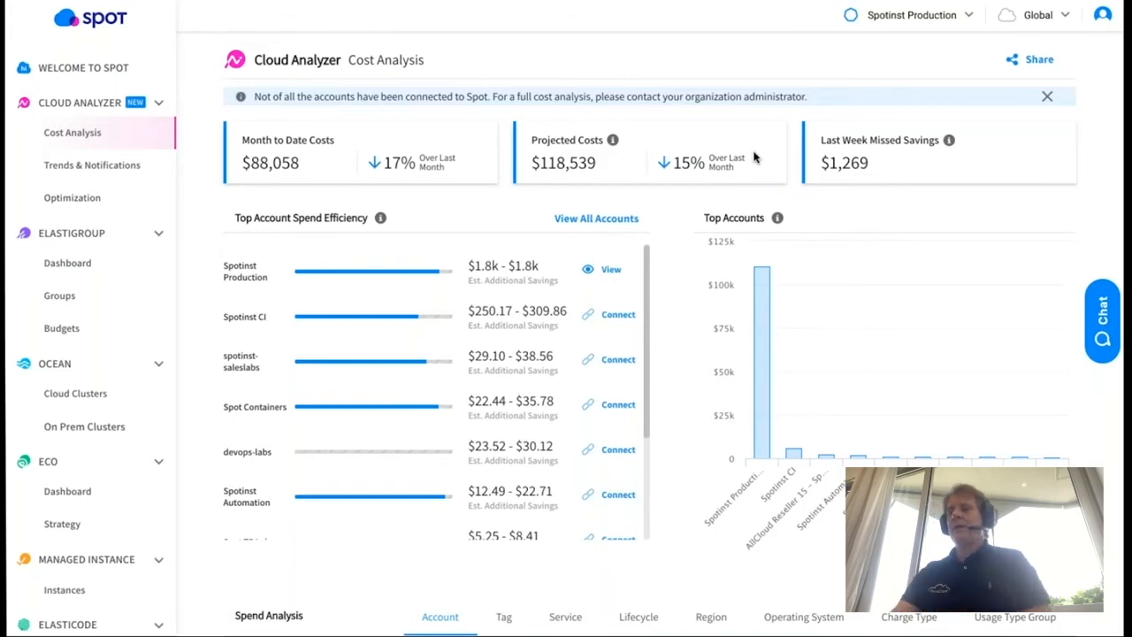
Collapse the Elastigroup, Ocean, Eco, Managed Instance and Elasticode sections of the navigation
left_click(158, 236)
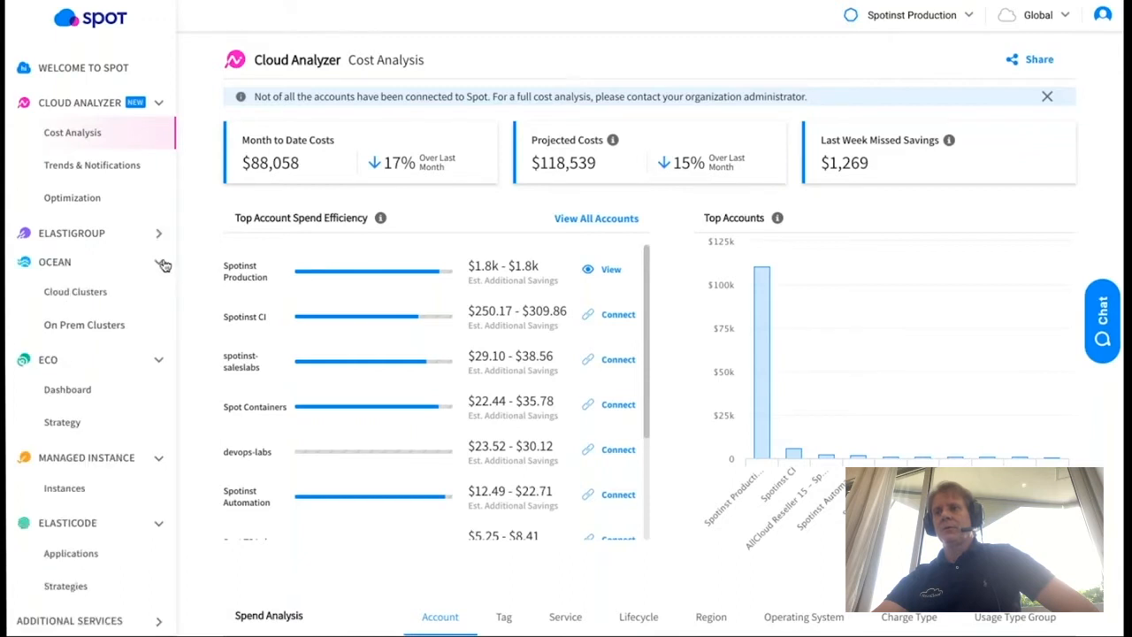
left_click(161, 262)
left_click(160, 291)
left_click(157, 322)
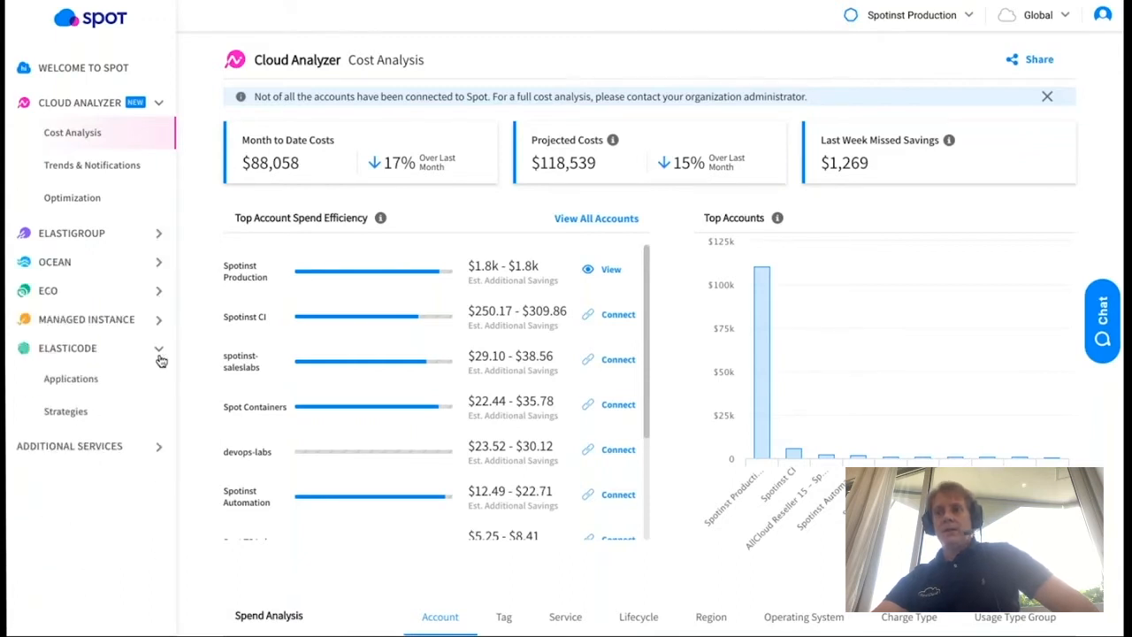
left_click(129, 354)
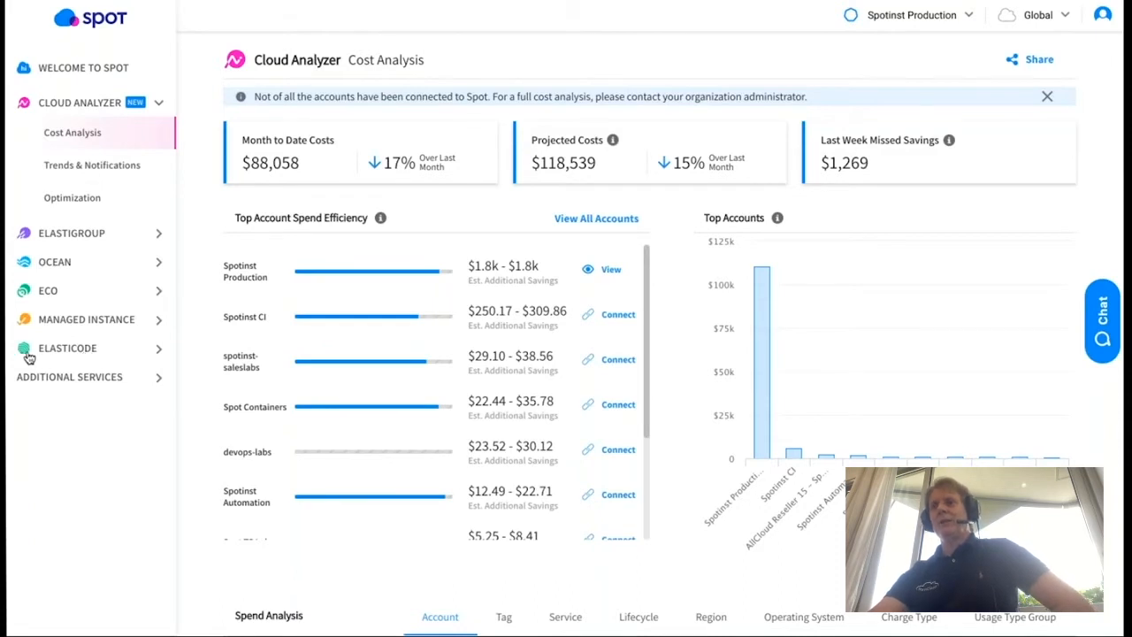
Open the Cloud Analyzer Cost Analysis page and examine the cost summary, Top Accounts chart and account spend efficiency list
left_click(78, 135)
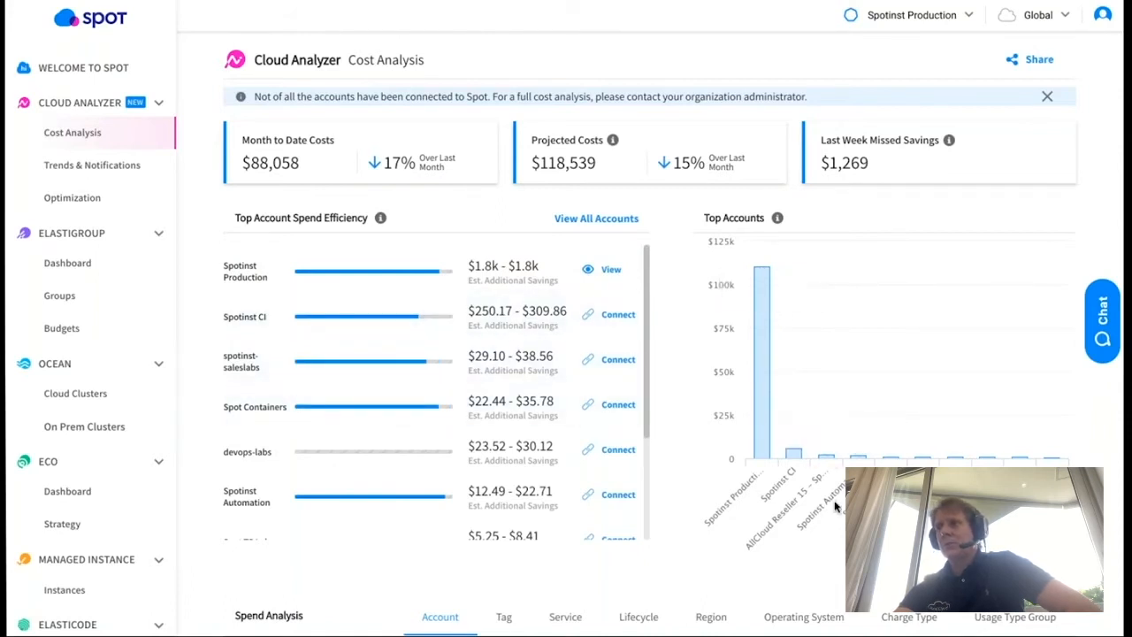
scroll(834, 506, "down", 1)
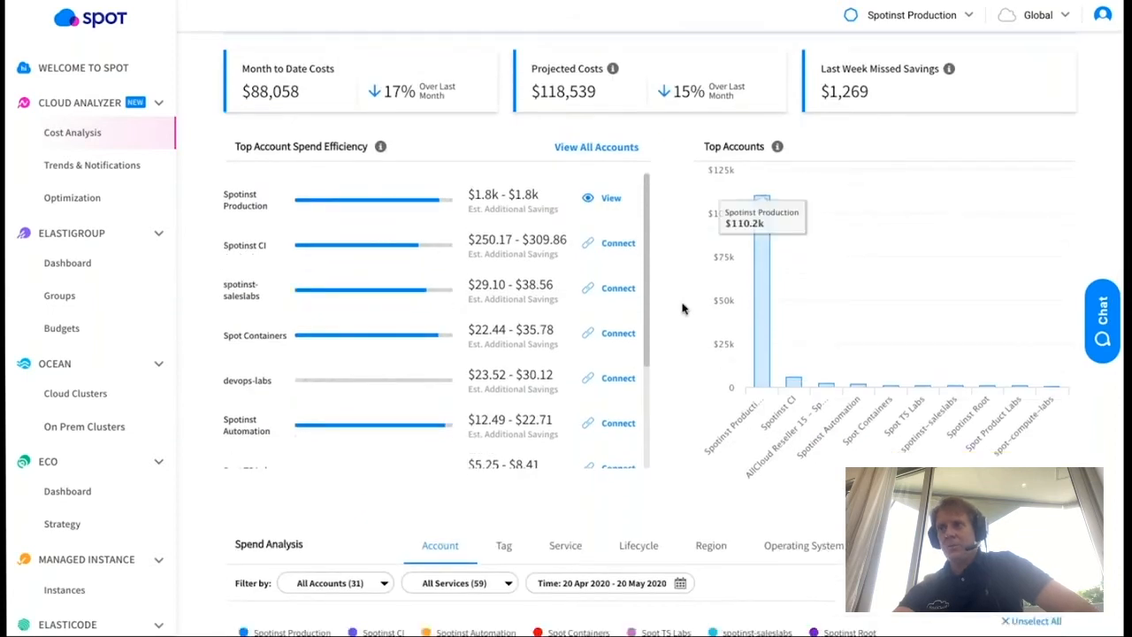
scroll(682, 308, "up", 1)
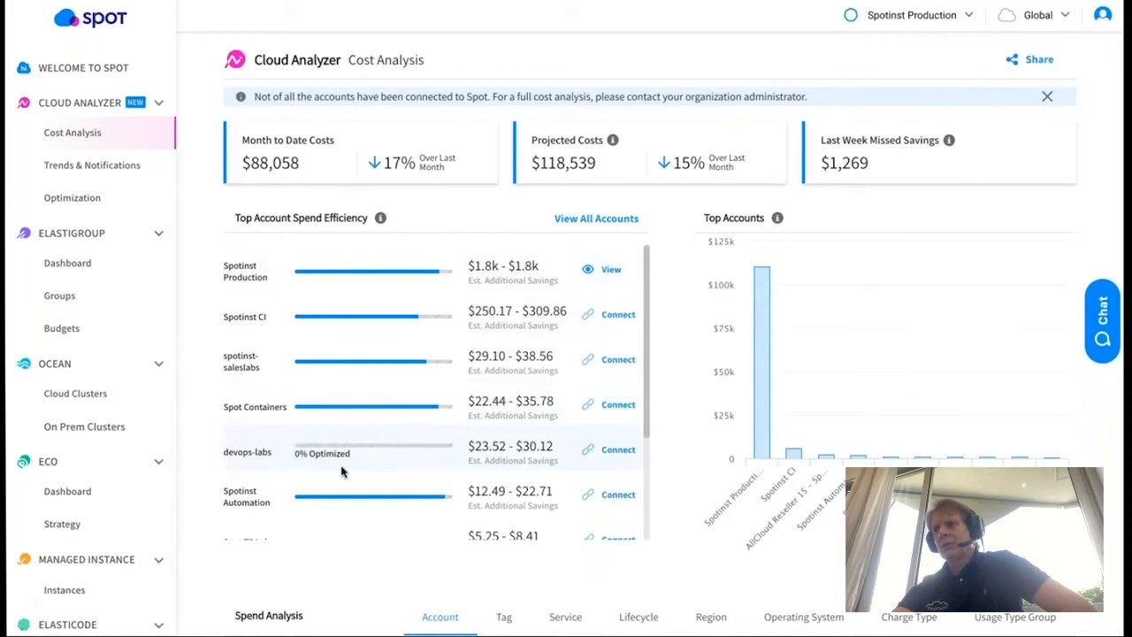
scroll(343, 467, "down", 2)
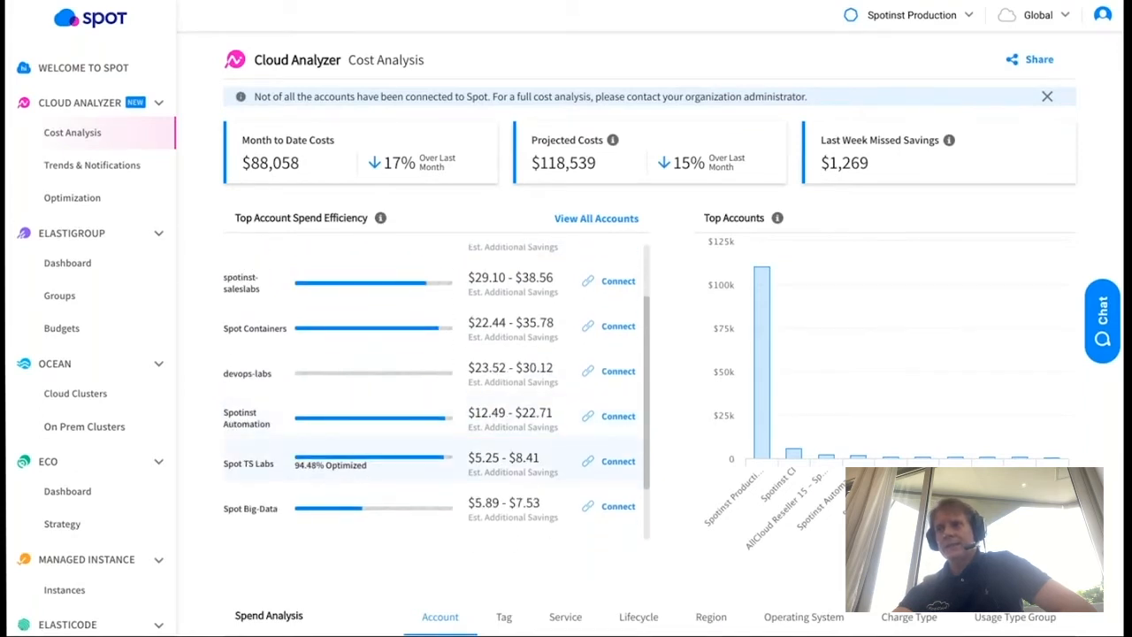
scroll(343, 463, "up", 2)
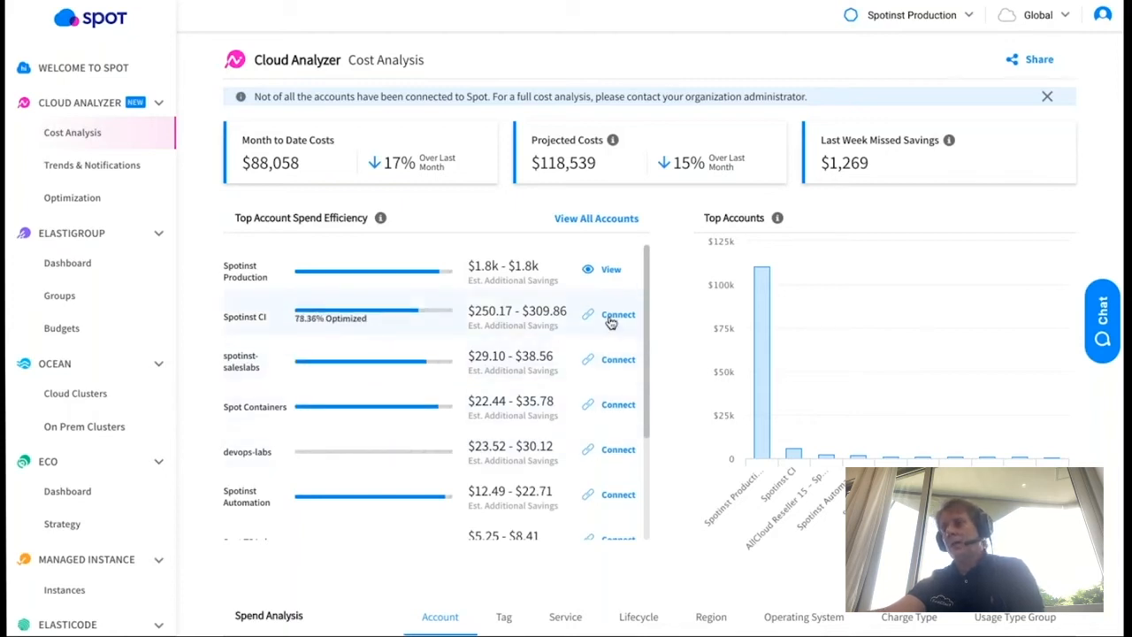
Check the Connect Account options for Spotinst CI without connecting it, and look through the rest of the account spend efficiency list
left_click(618, 315)
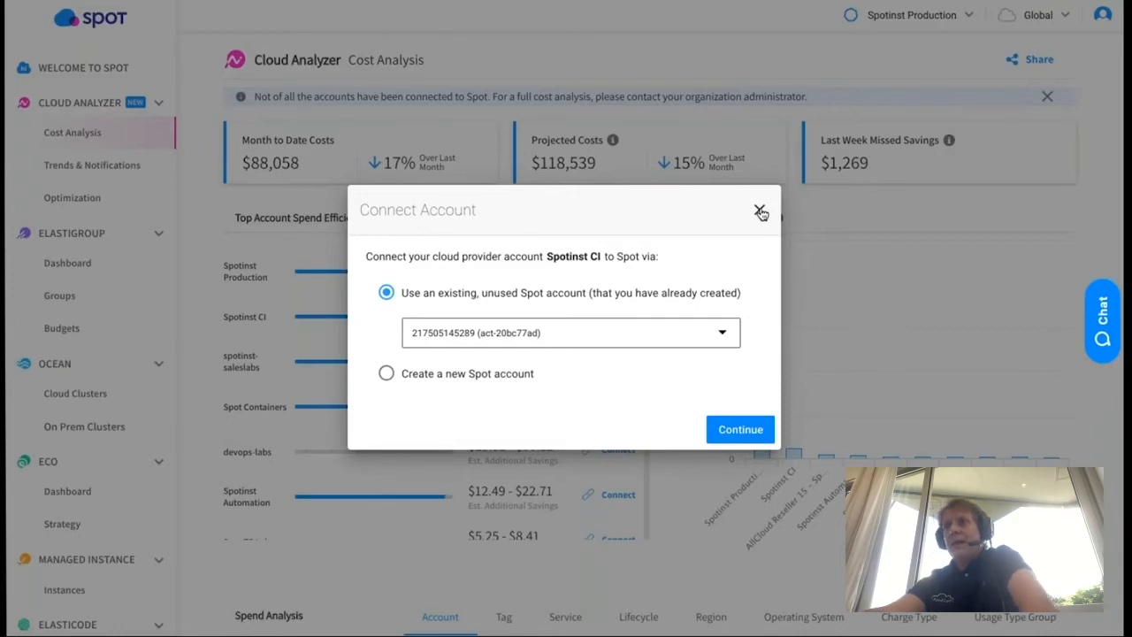
left_click(760, 212)
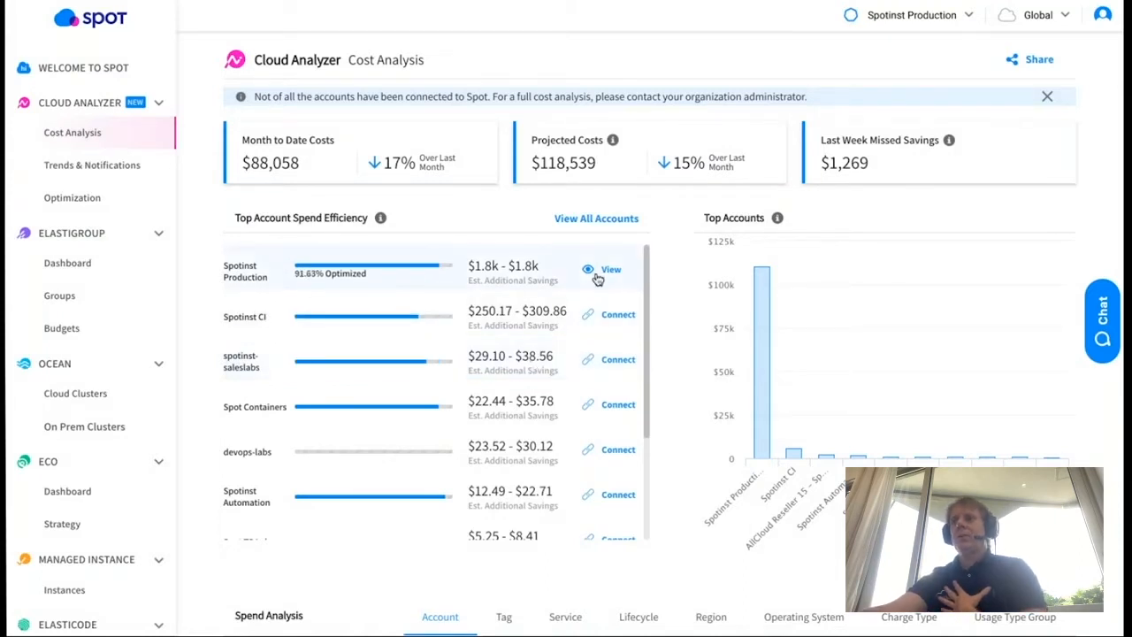
scroll(598, 279, "down", 3)
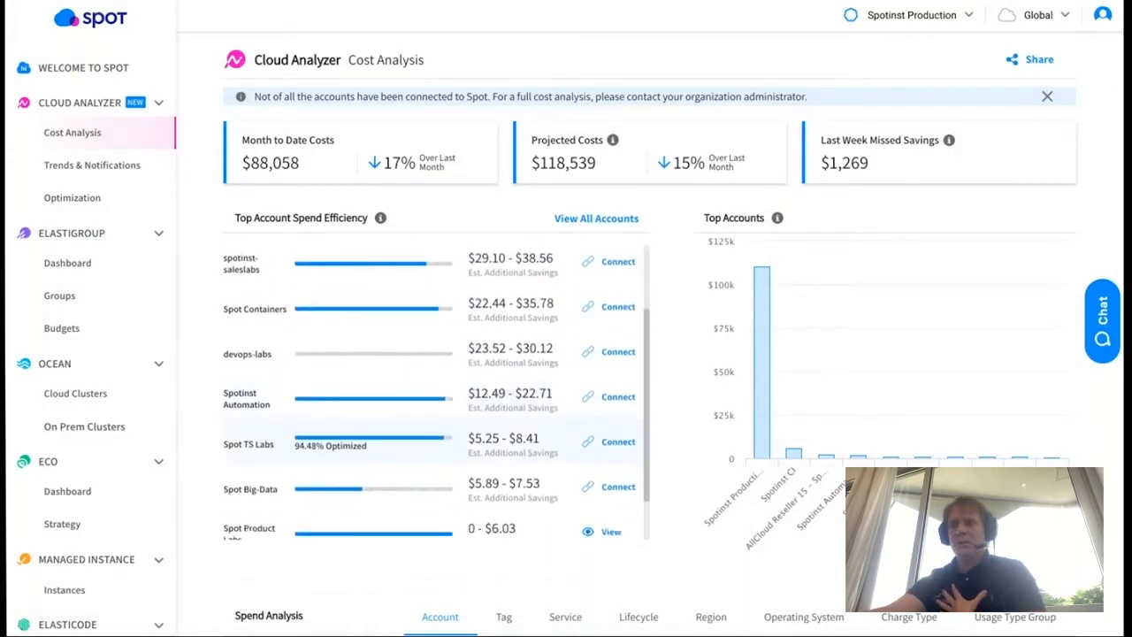
scroll(428, 515, "down", 1)
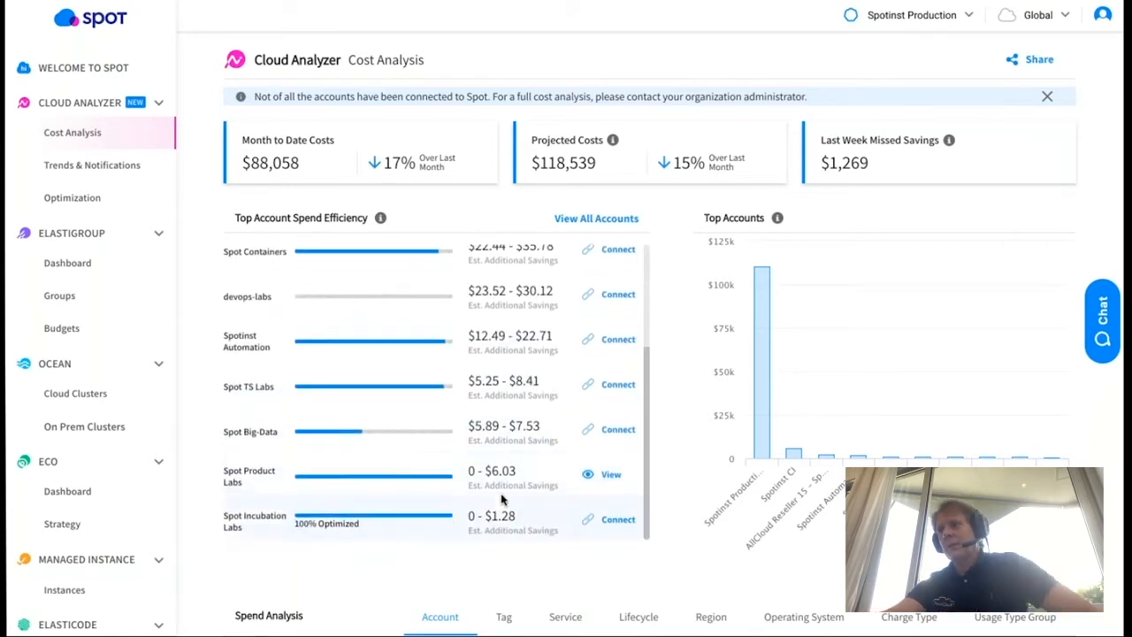
scroll(501, 500, "up", 2)
scroll(502, 500, "up", 1)
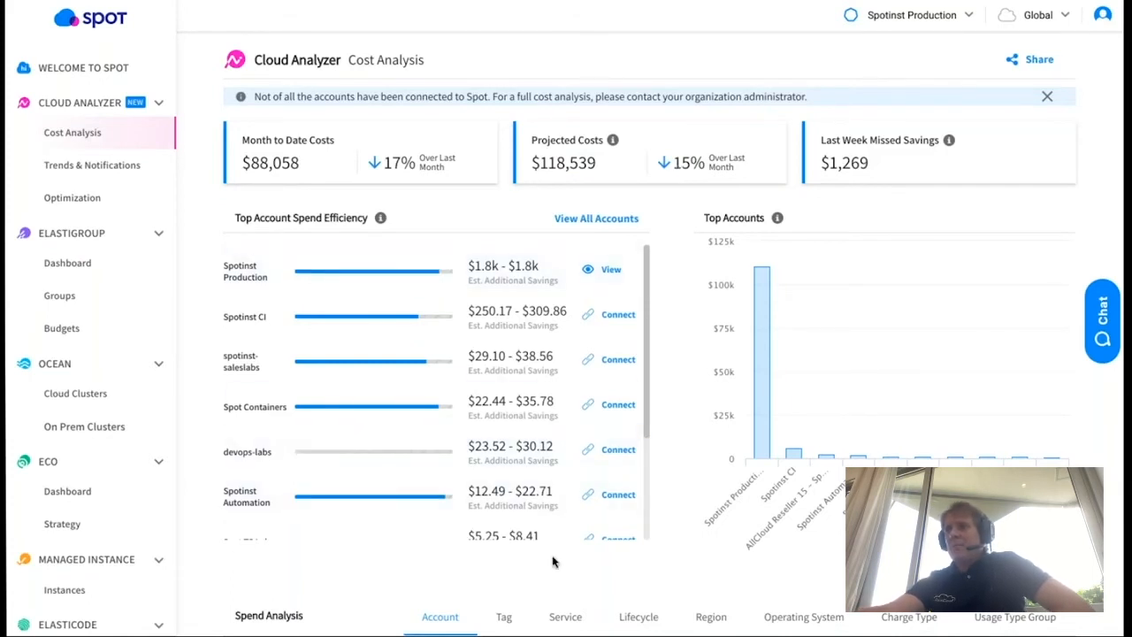
Examine the Spend Analysis chart by account and the daily cost table beneath it
scroll(553, 562, "down", 6)
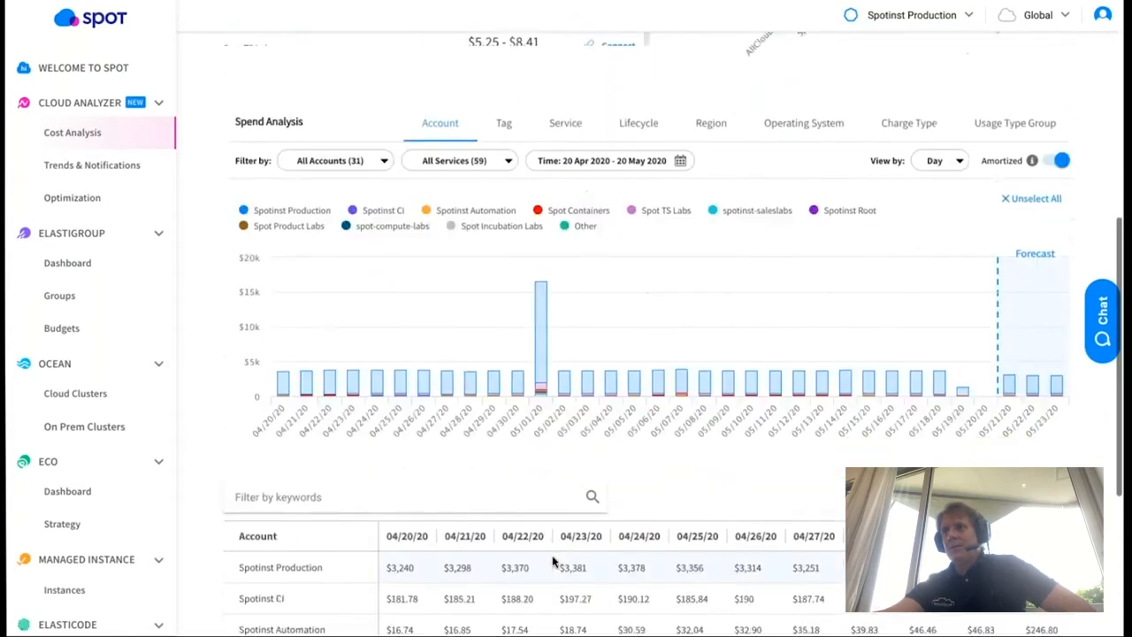
scroll(552, 562, "down", 1)
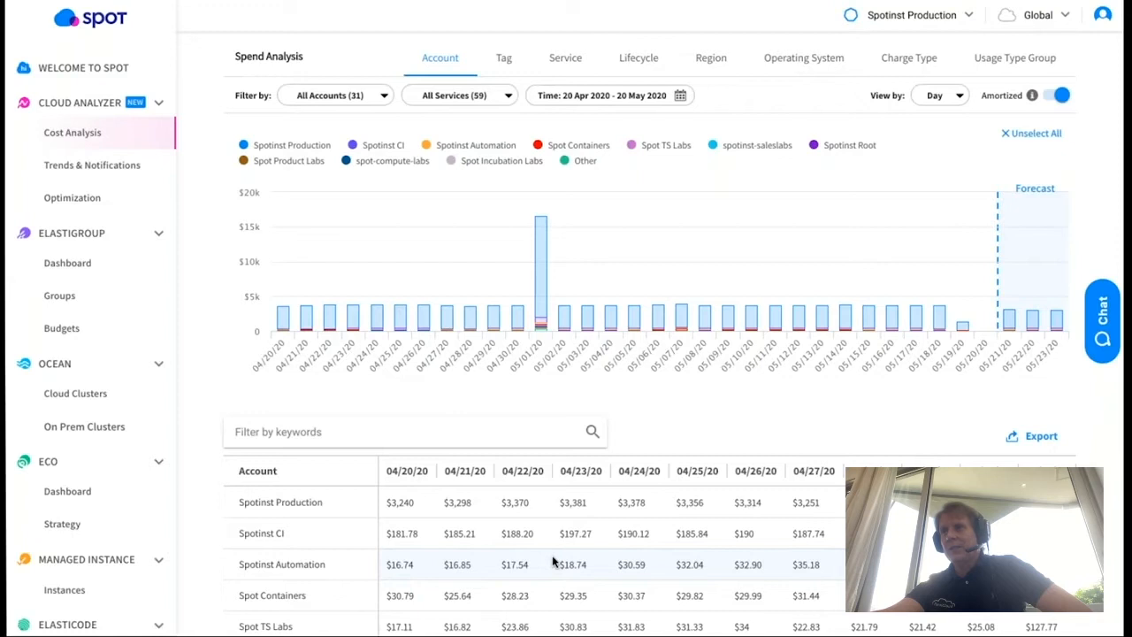
scroll(552, 561, "down", 2)
scroll(552, 561, "down", 2)
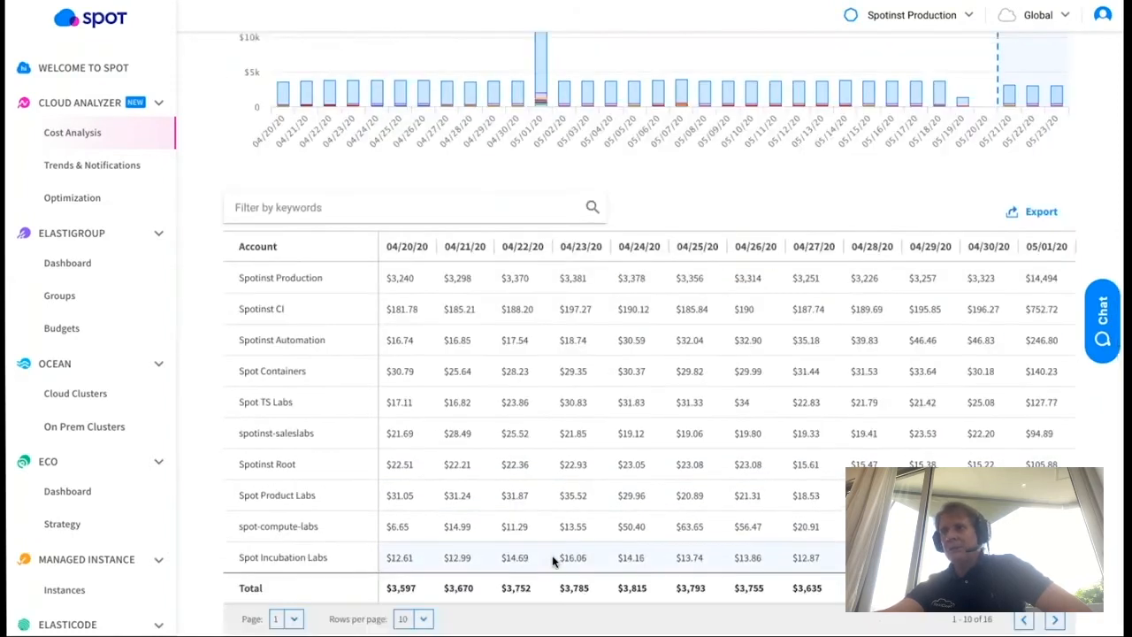
scroll(553, 562, "up", 7)
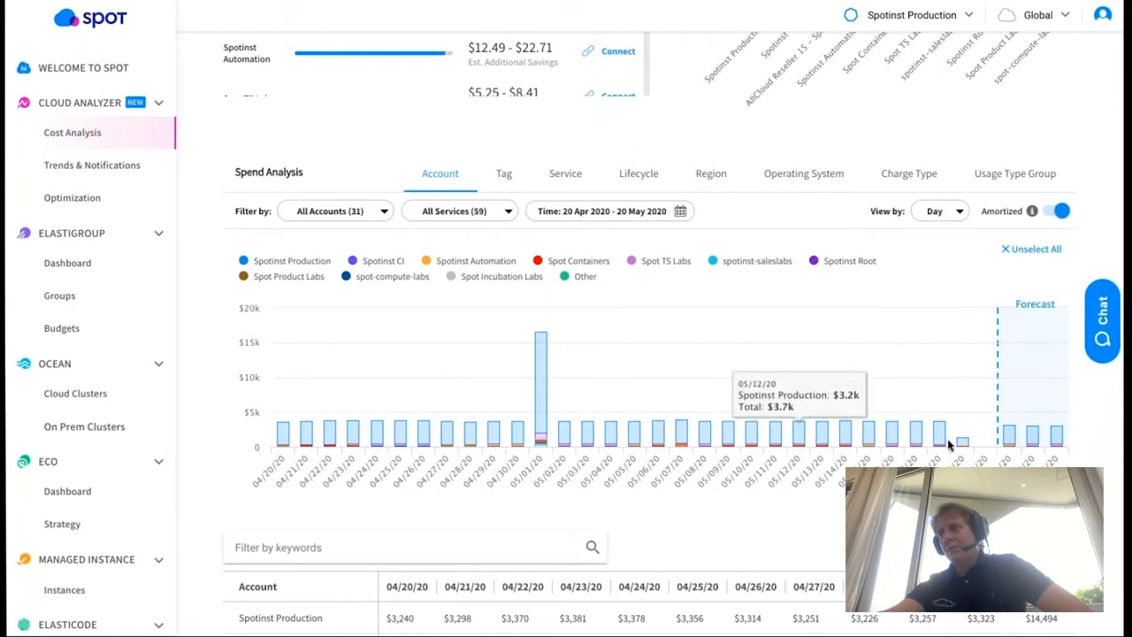
Inspect the Spend Analysis service and account filters, leaving all services and all accounts selected
left_click(510, 216)
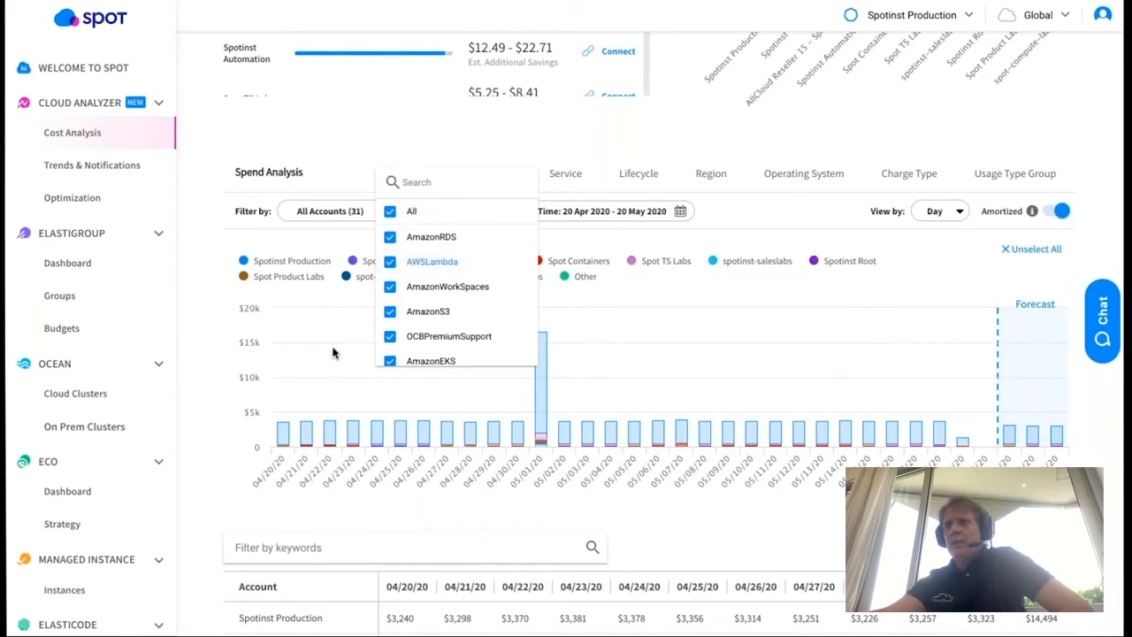
left_click(385, 218)
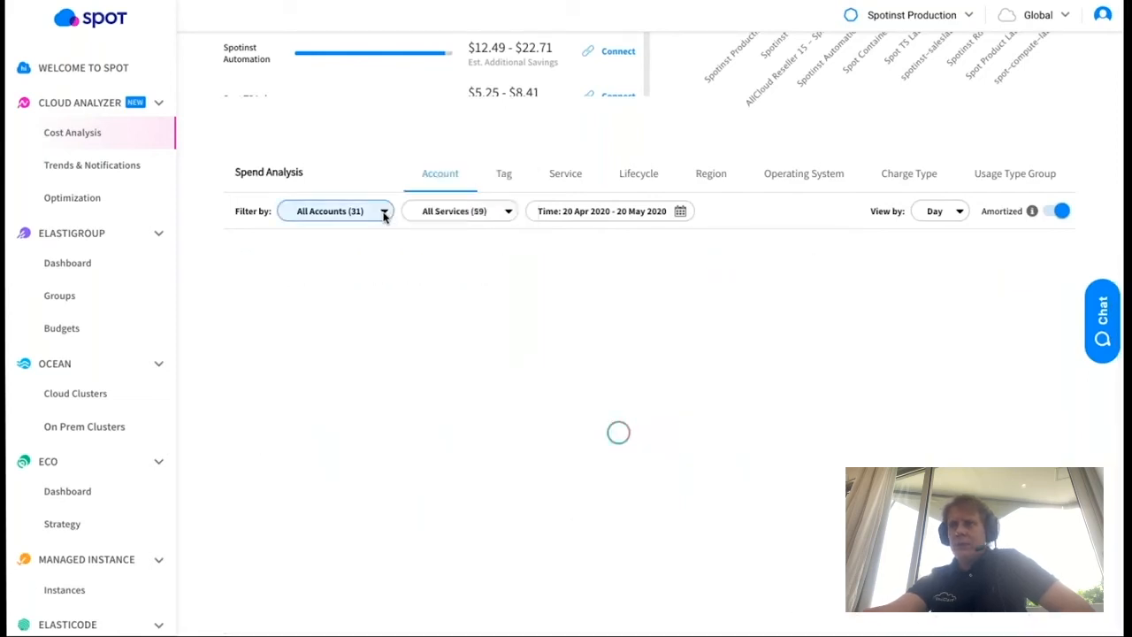
left_click(384, 212)
left_click(384, 215)
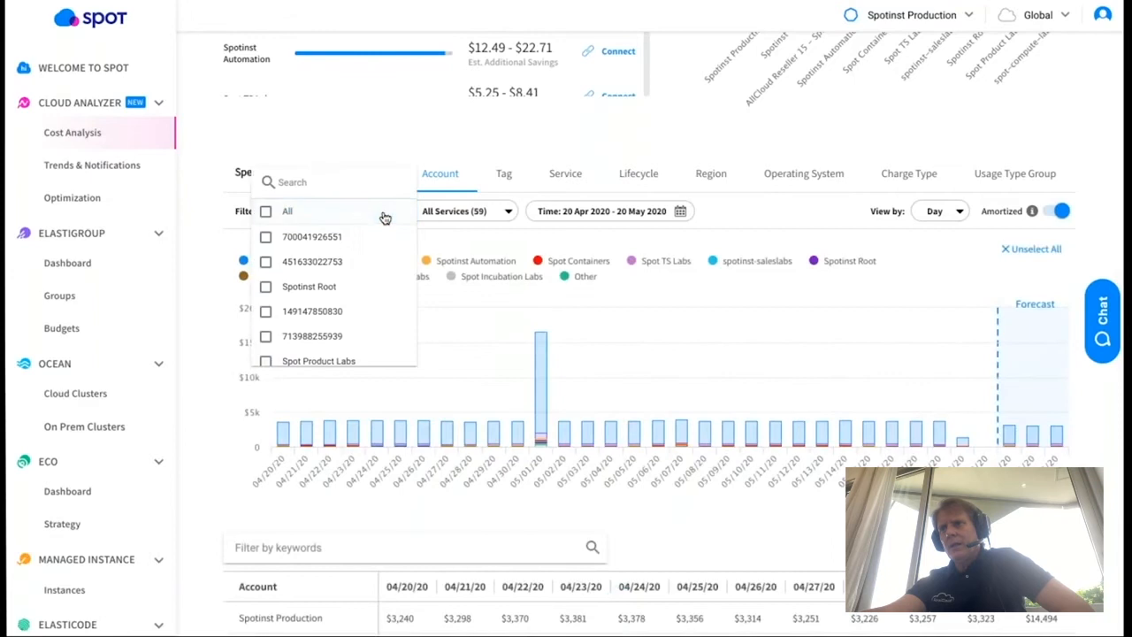
left_click(384, 215)
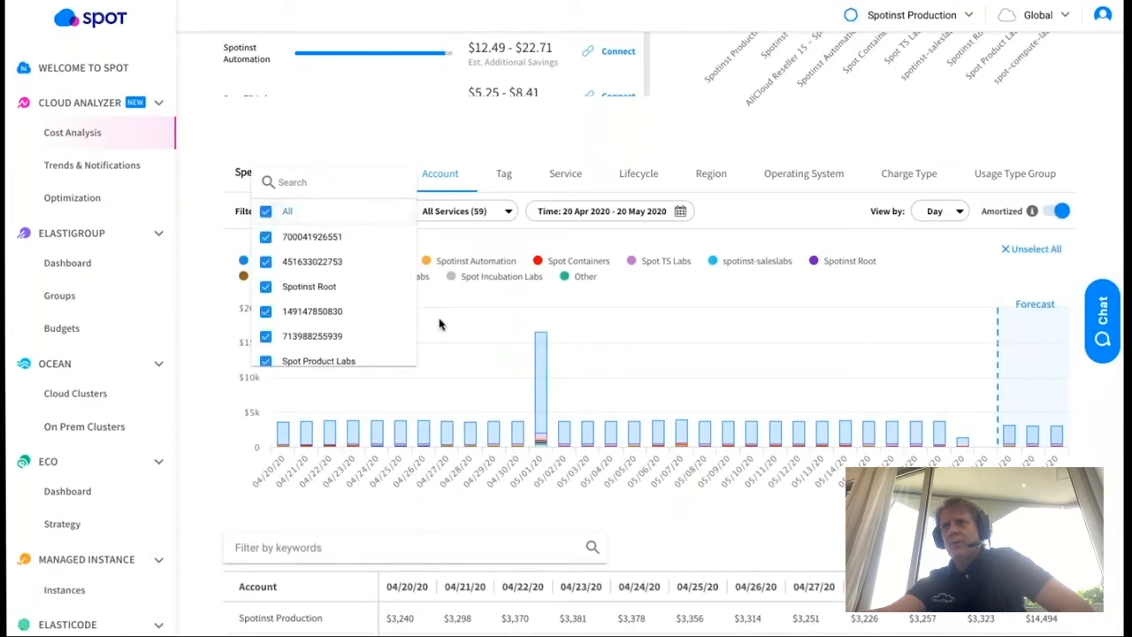
left_click(446, 338)
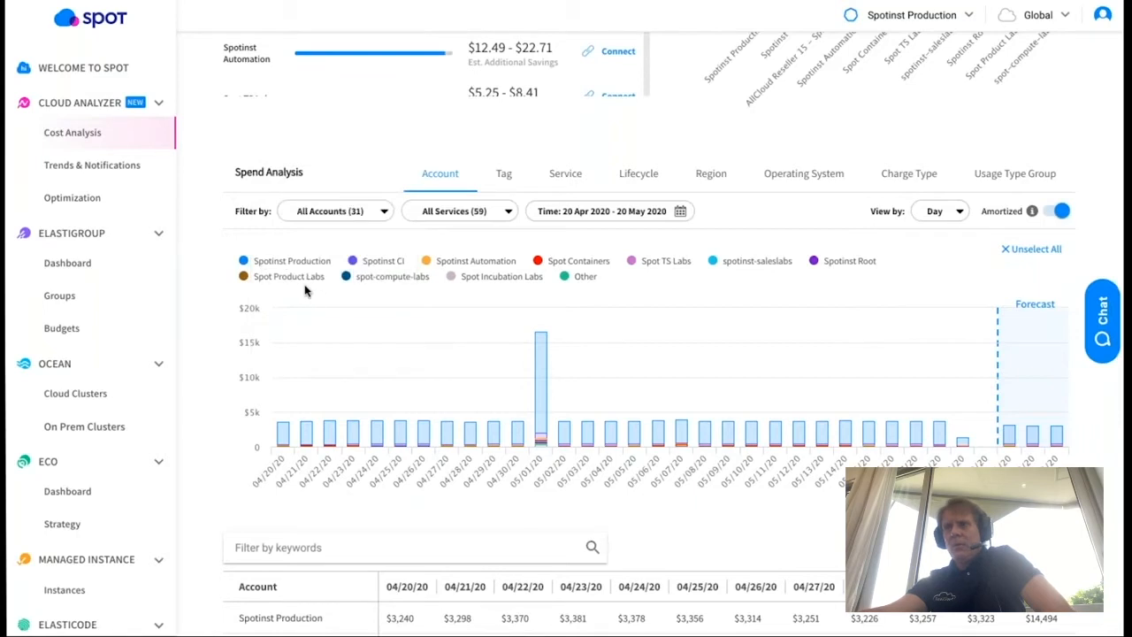
Inspect the 05/01/20 spend in the Spend Analysis chart and hide the Spotinst Production series
mouse_move(563, 459)
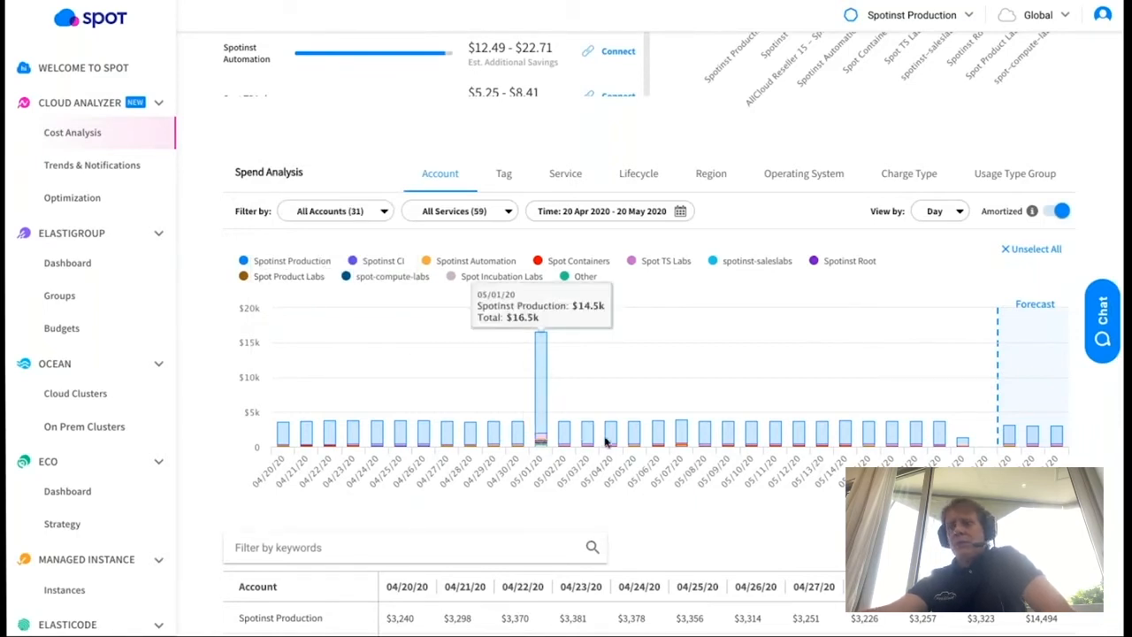
left_click(281, 261)
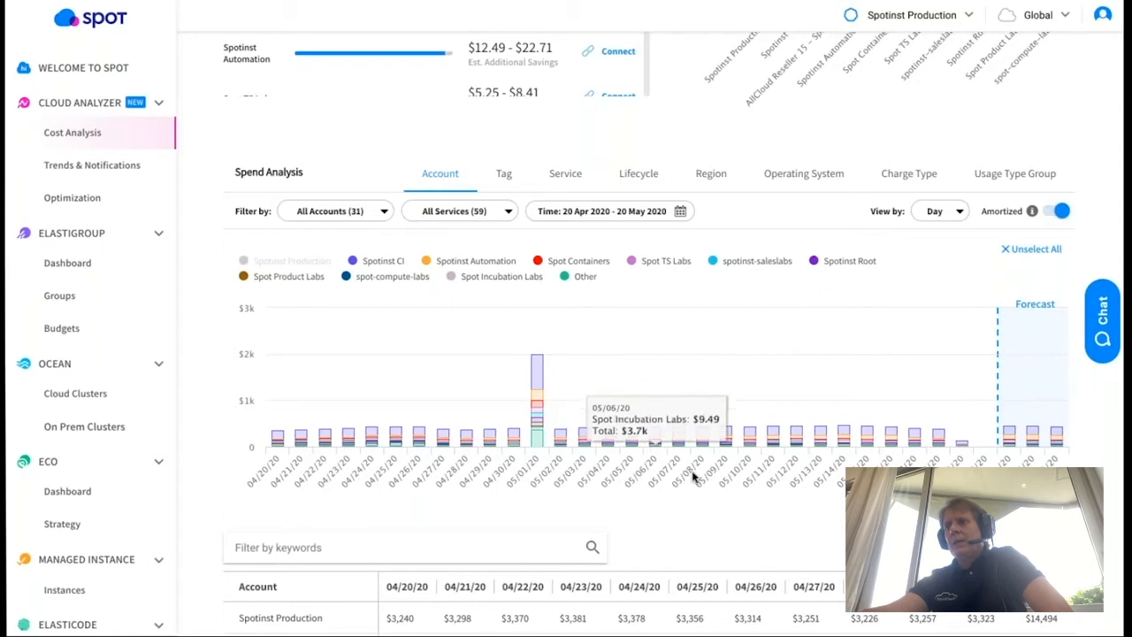
Check the daily account cost table and show the Spotinst Production series again in the Spend Analysis chart
scroll(694, 476, "down", 5)
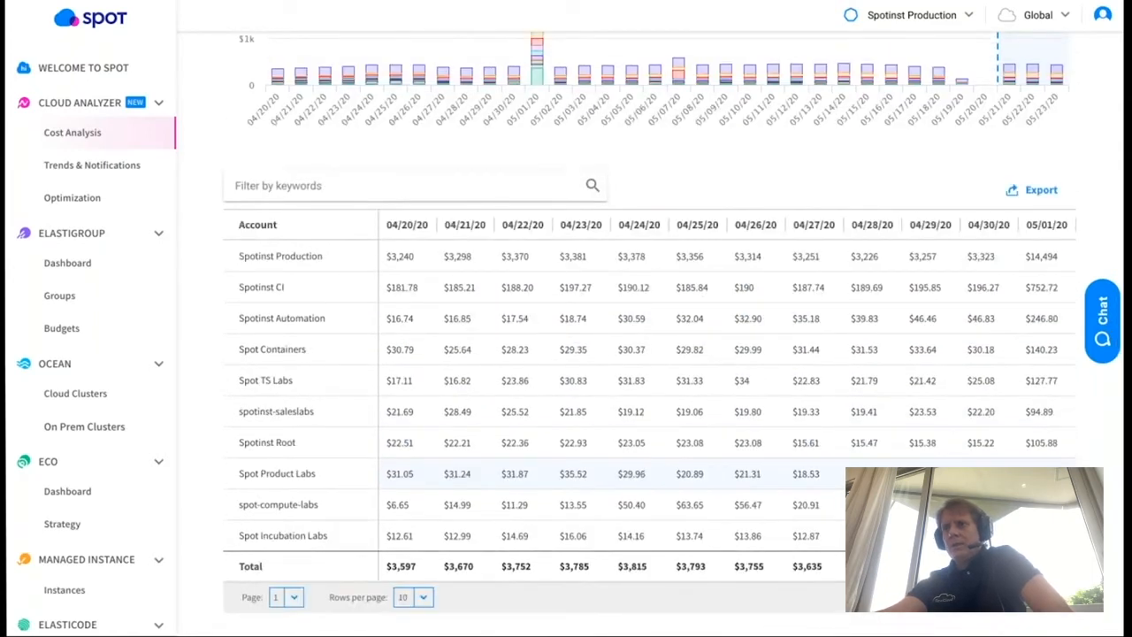
scroll(319, 416, "up", 9)
scroll(319, 416, "down", 3)
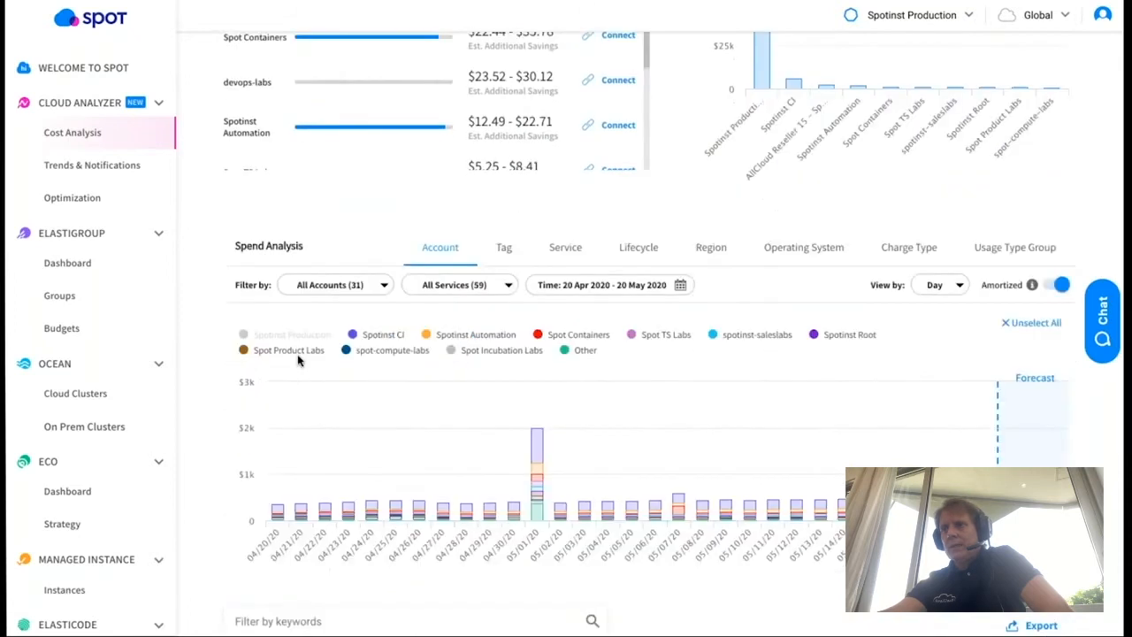
left_click(310, 332)
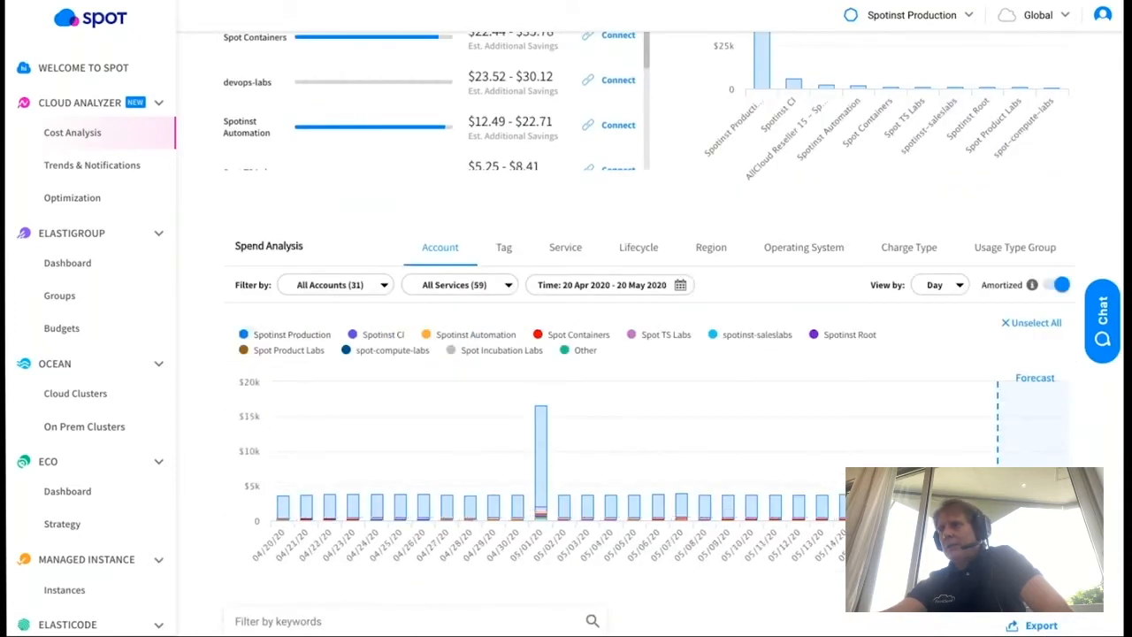
Review the full Spend Analysis chart by account, including its forecast and the exportable daily cost table beneath it
scroll(309, 332, "down", 1)
scroll(480, 434, "down", 2)
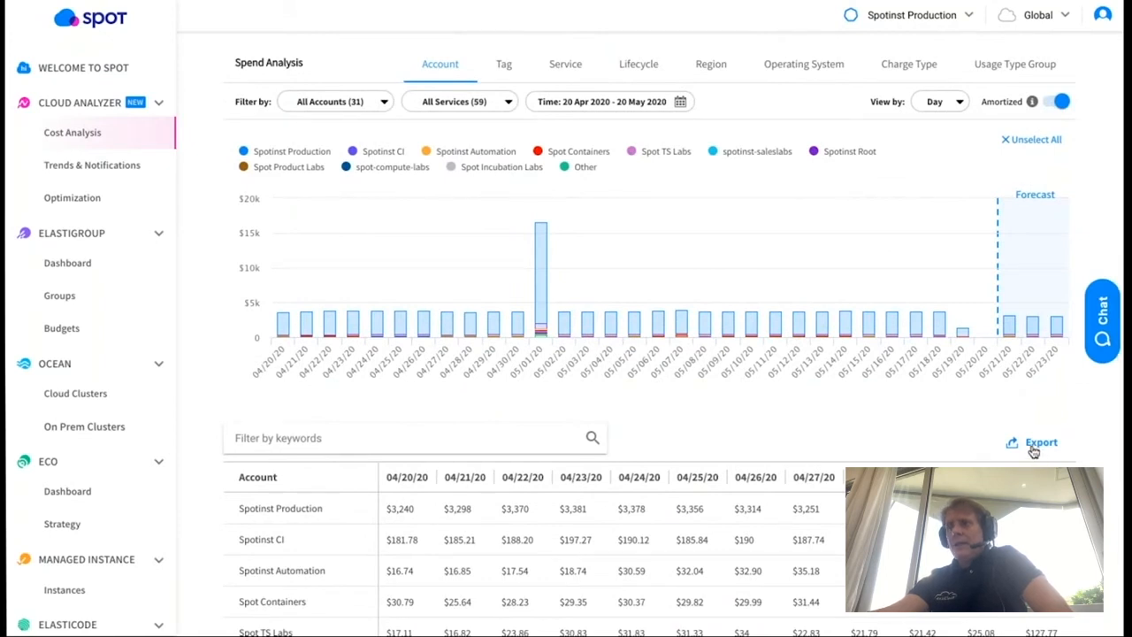
scroll(1034, 447, "down", 1)
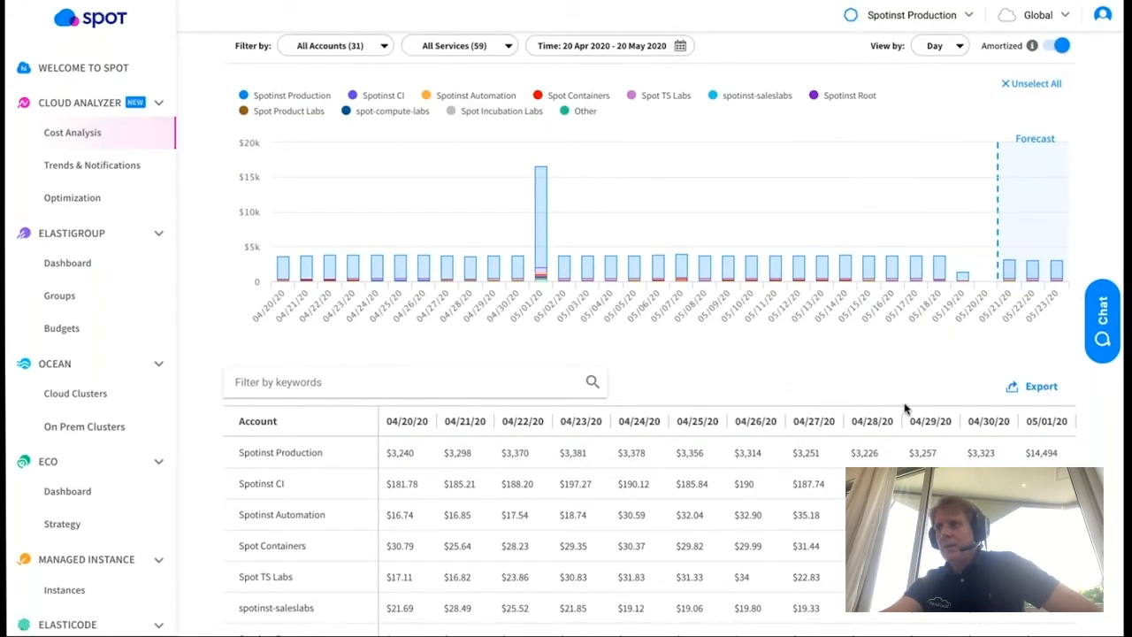
scroll(904, 408, "down", 3)
scroll(904, 408, "up", 5)
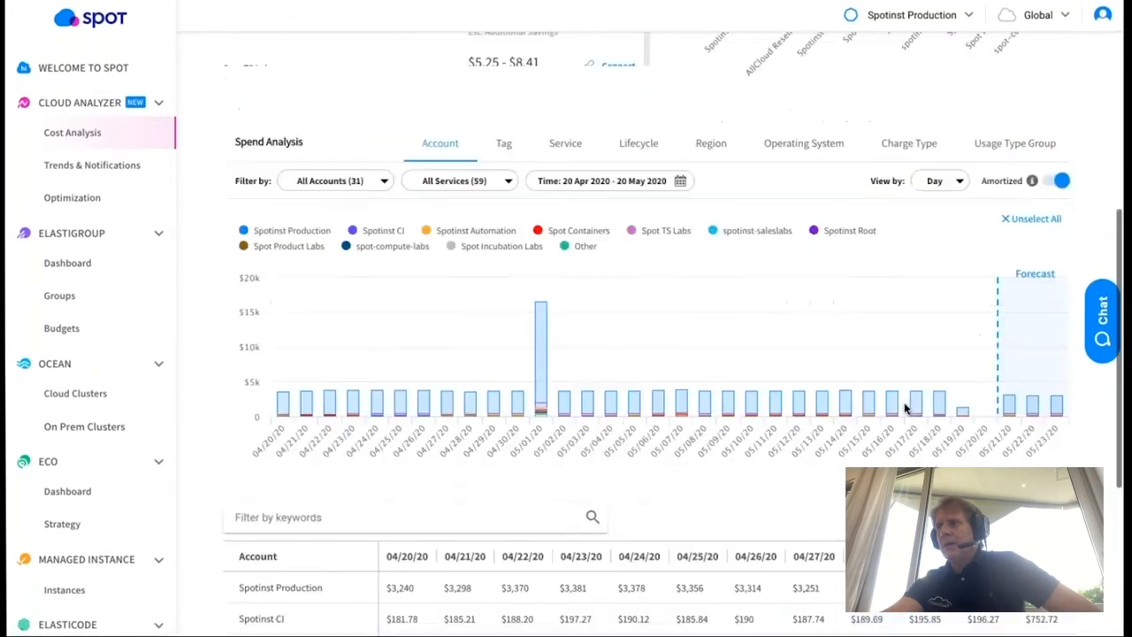
scroll(903, 407, "up", 1)
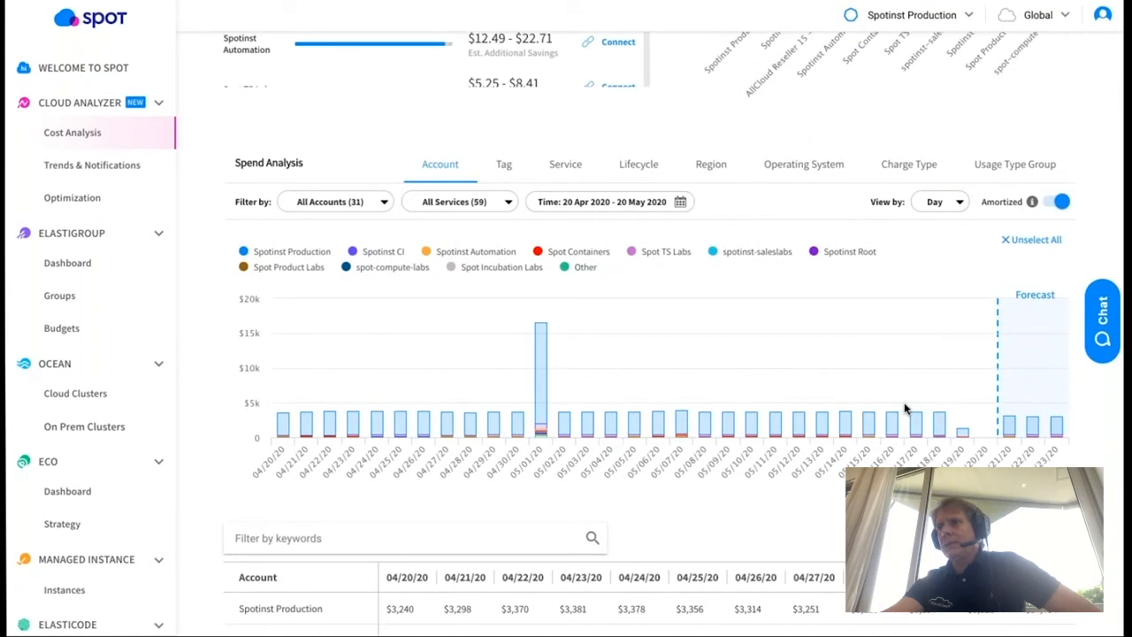
scroll(904, 408, "up", 4)
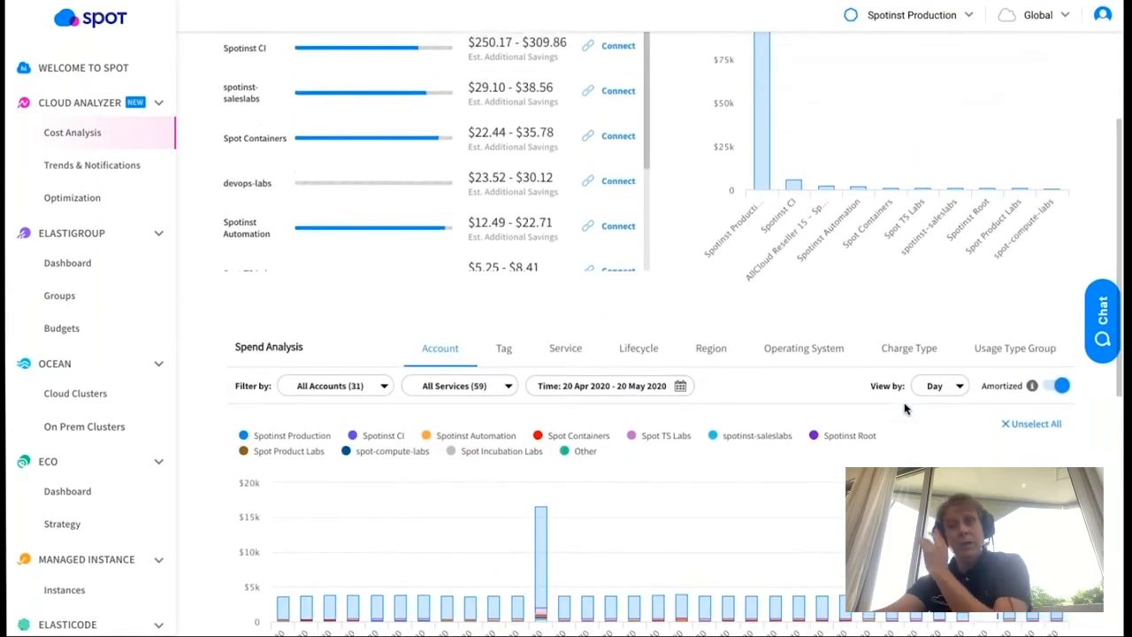
Break down the Spend Analysis chart by service and briefly exclude AmazonEC2 to compare the remaining services
left_click(567, 350)
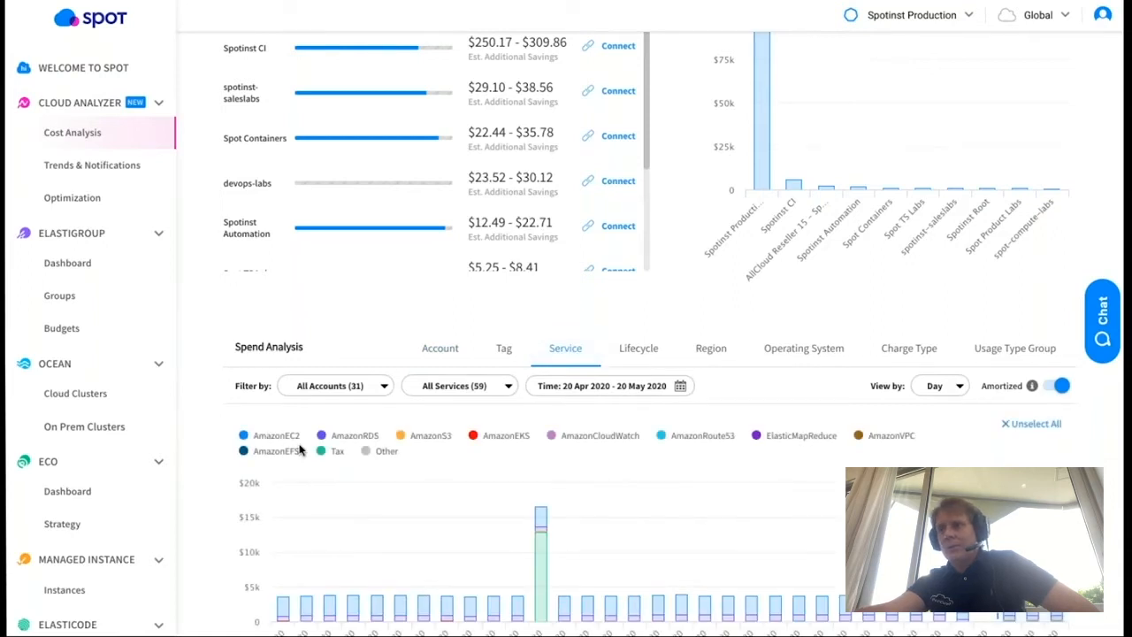
left_click(267, 437)
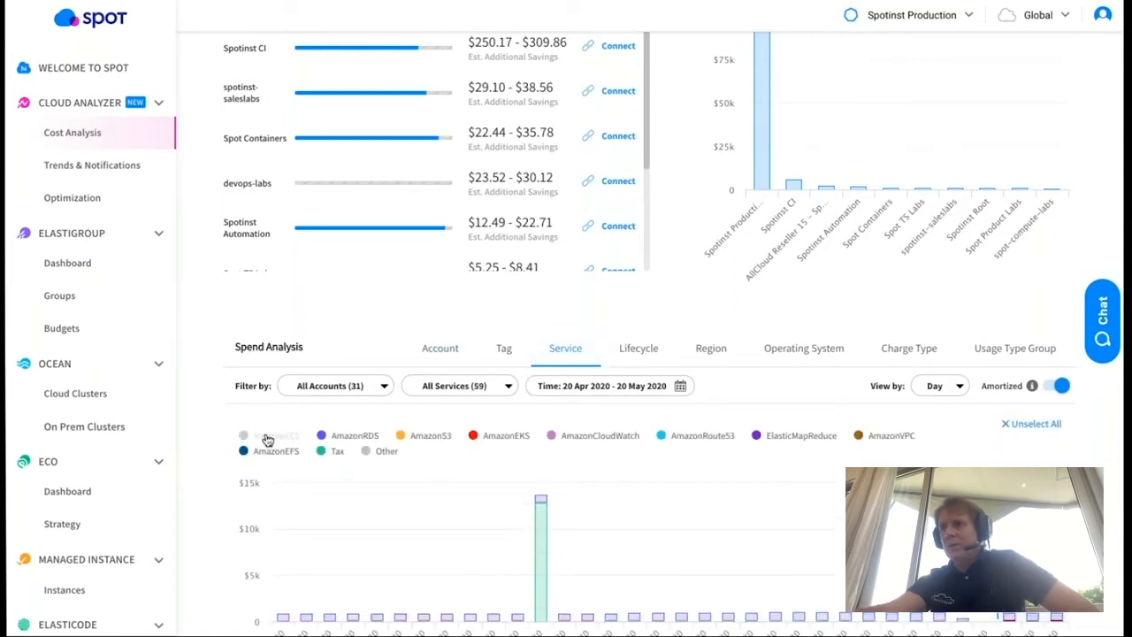
left_click(267, 437)
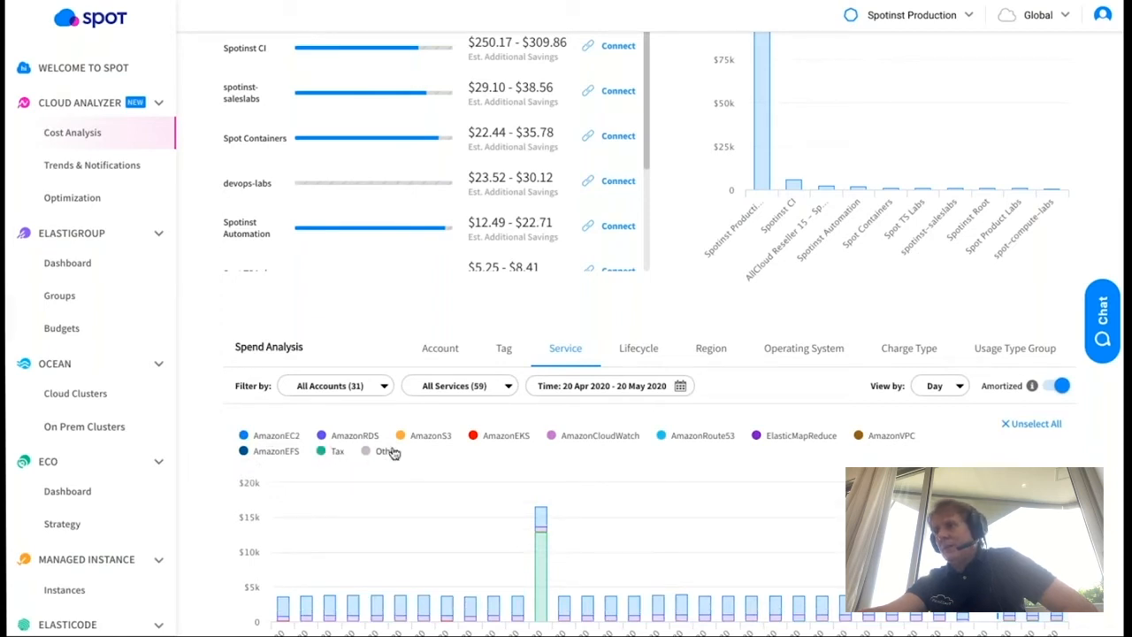
scroll(485, 468, "down", 1)
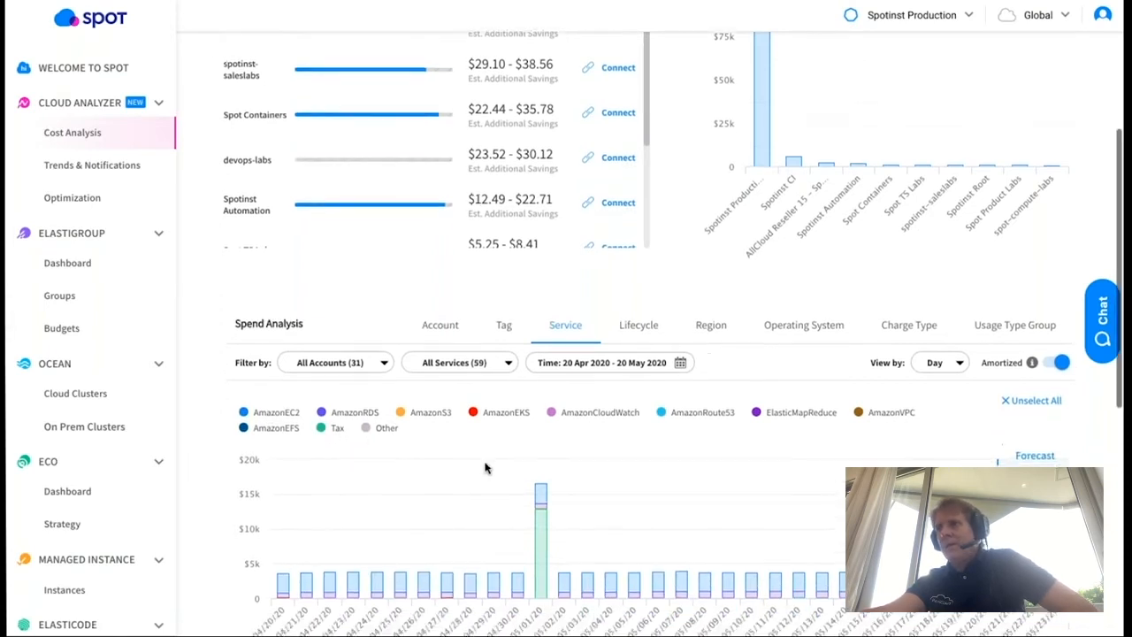
View spend by region, and switch the breakdown to lifecycle to examine the On Demand, Spot and Reserved costs
scroll(484, 468, "down", 2)
left_click(711, 277)
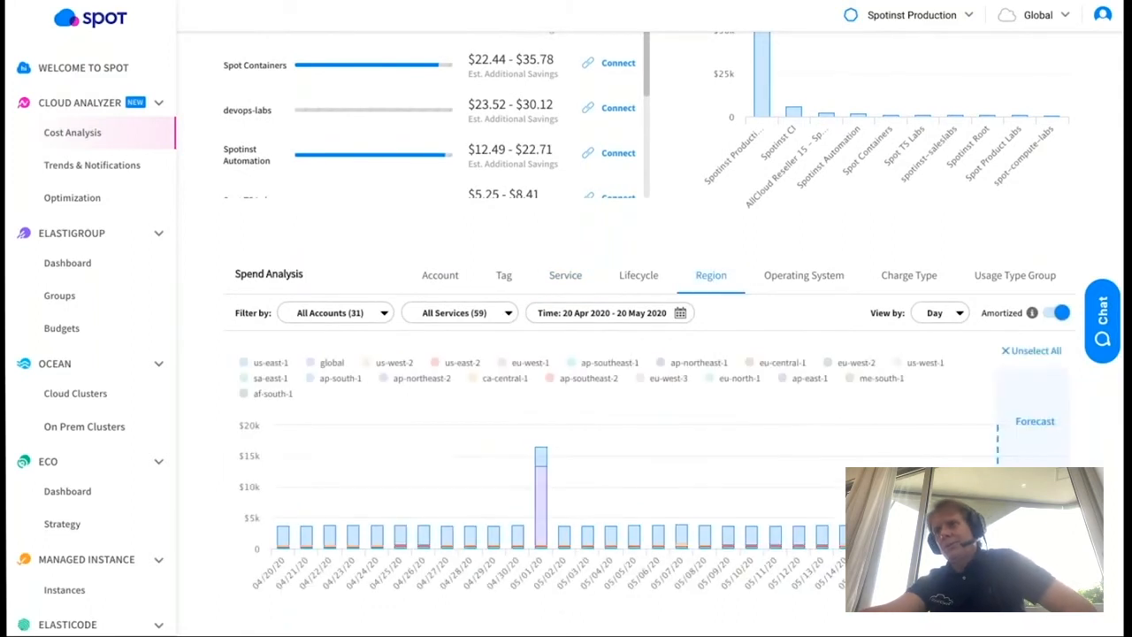
left_click(639, 279)
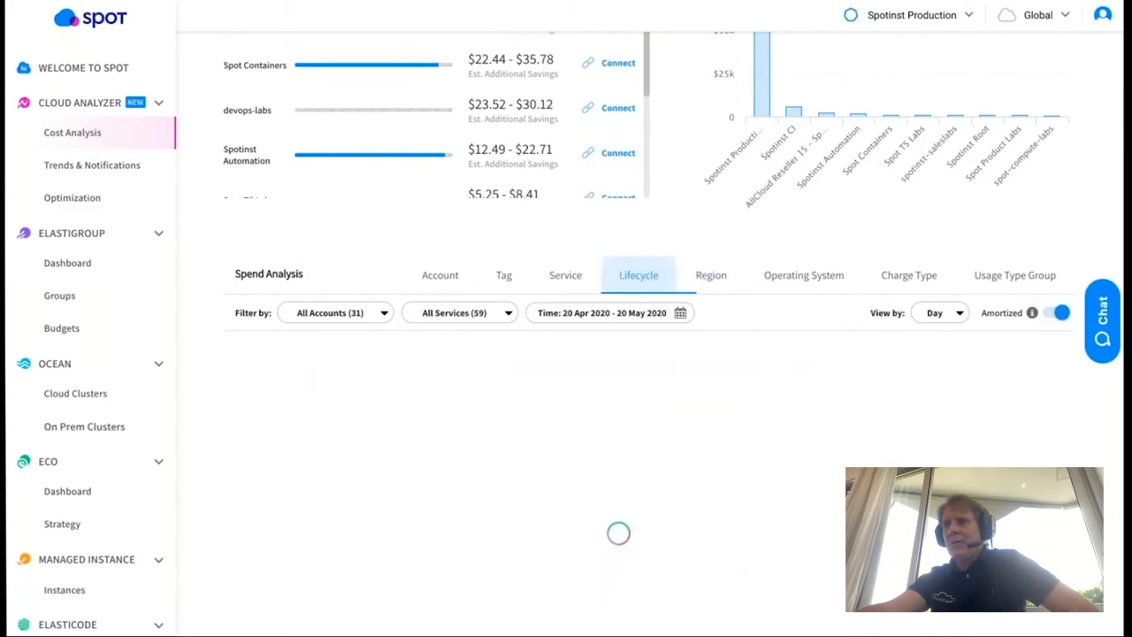
scroll(401, 485, "down", 3)
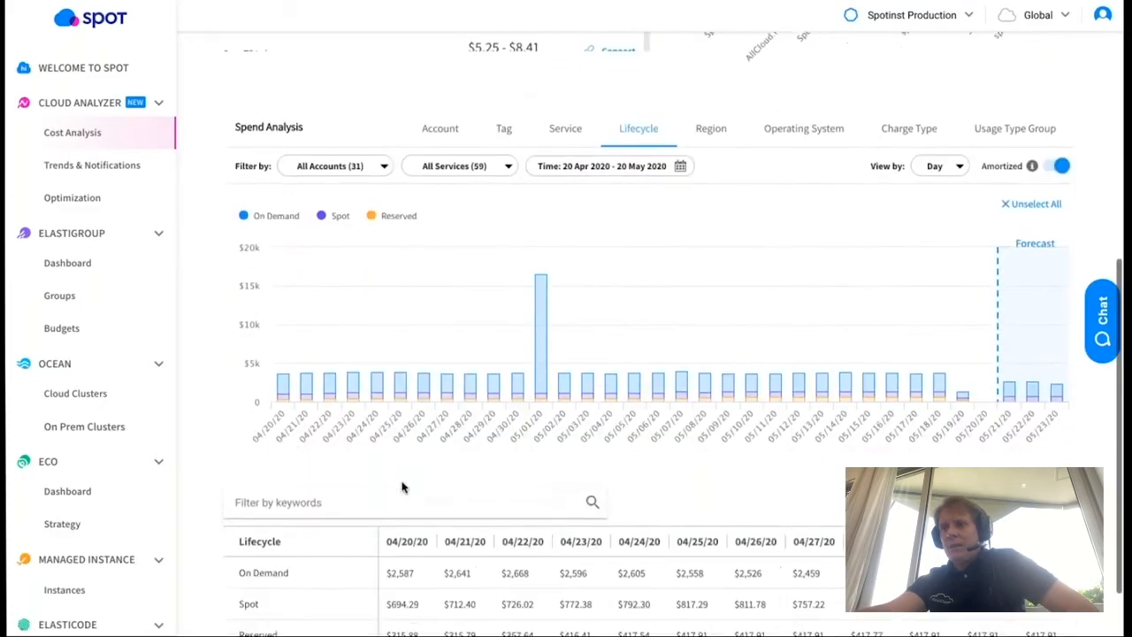
scroll(402, 485, "down", 2)
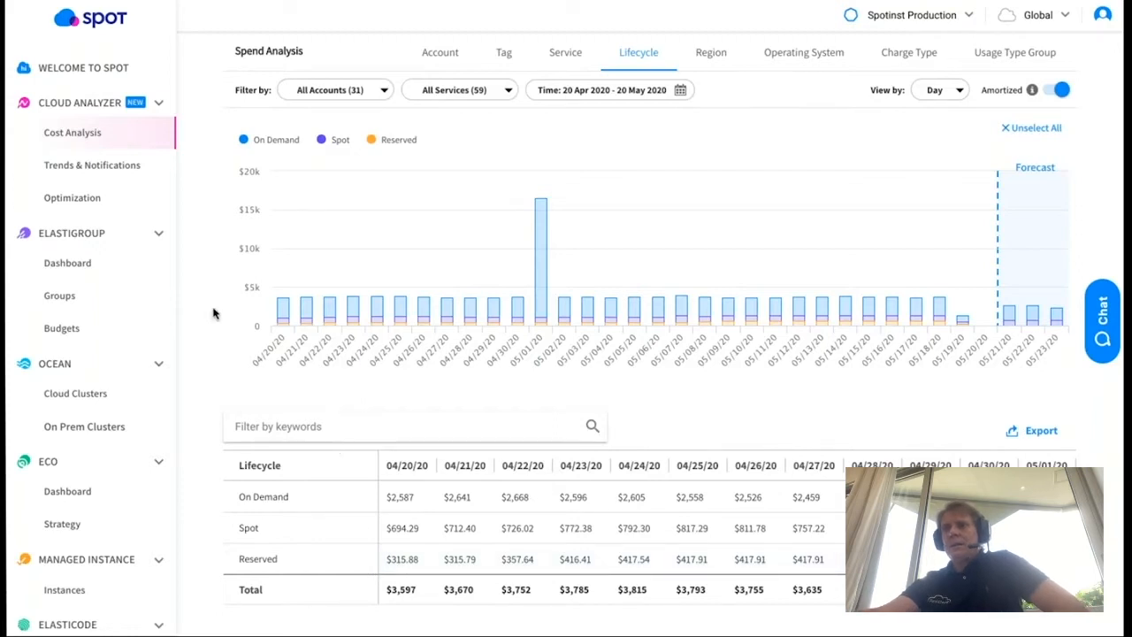
Open Trends & Notifications and inspect the alert markers from late April to early May in the Top Trends chart
left_click(83, 176)
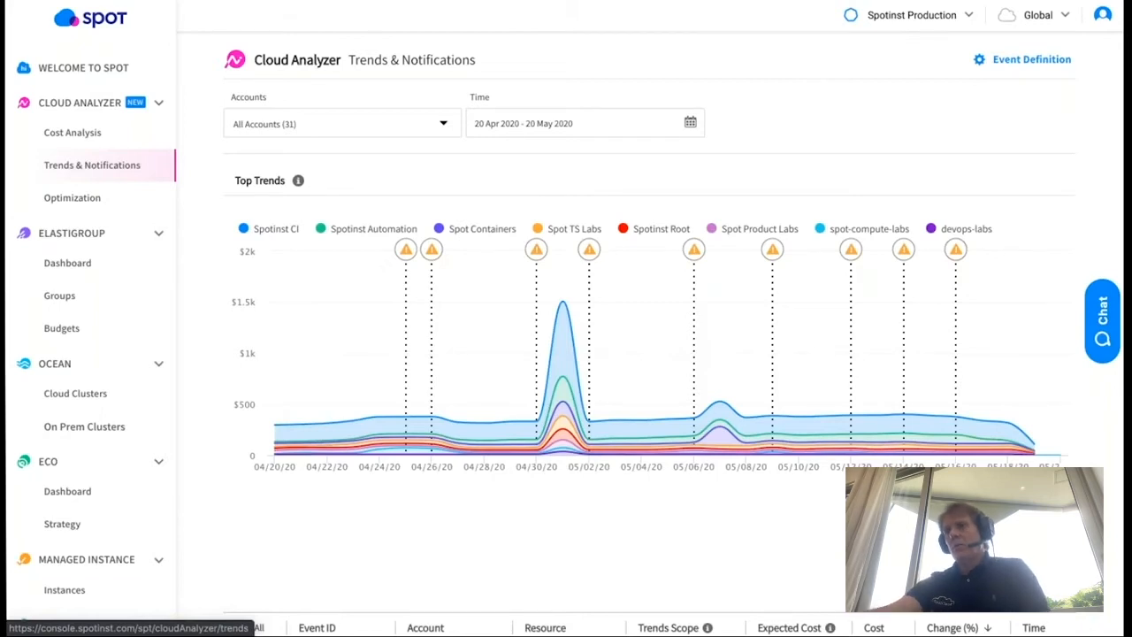
mouse_move(405, 324)
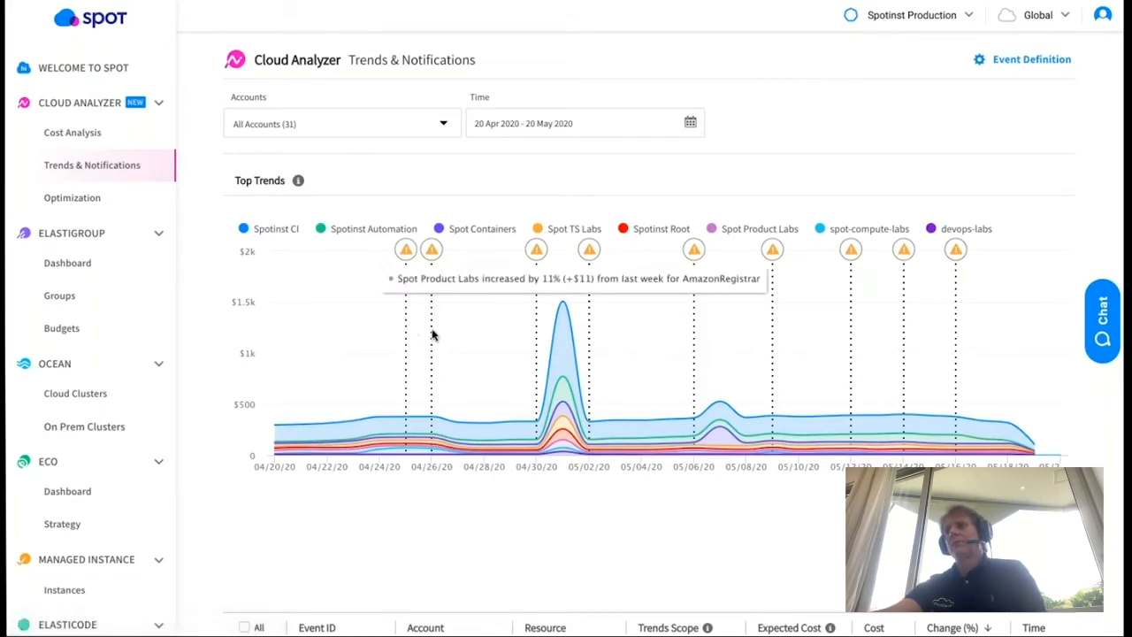
mouse_move(535, 338)
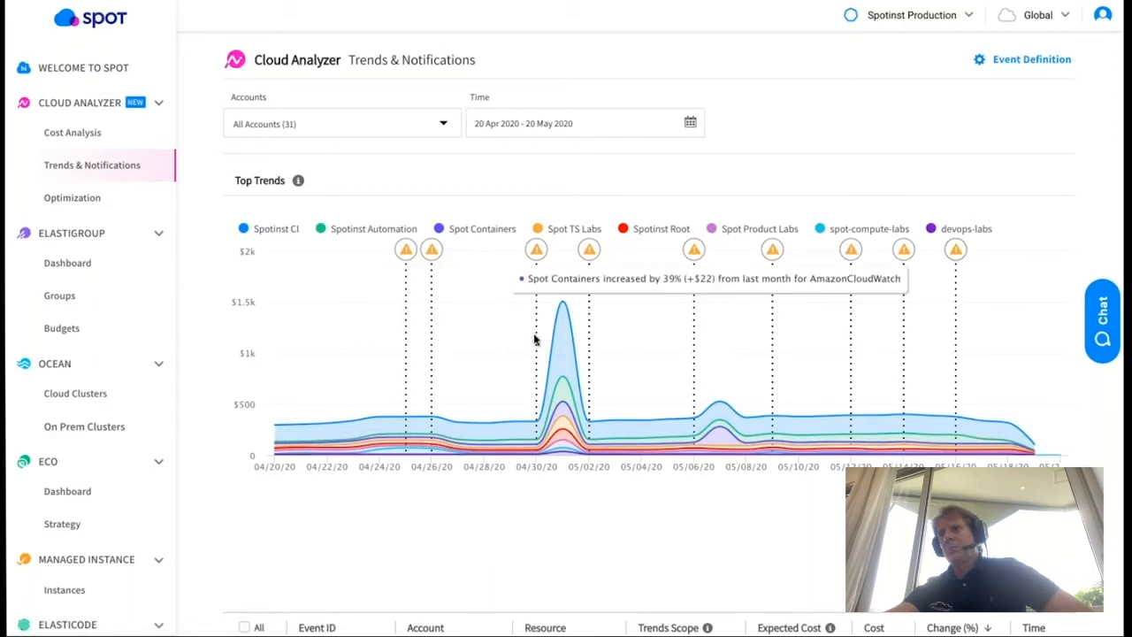
mouse_move(590, 350)
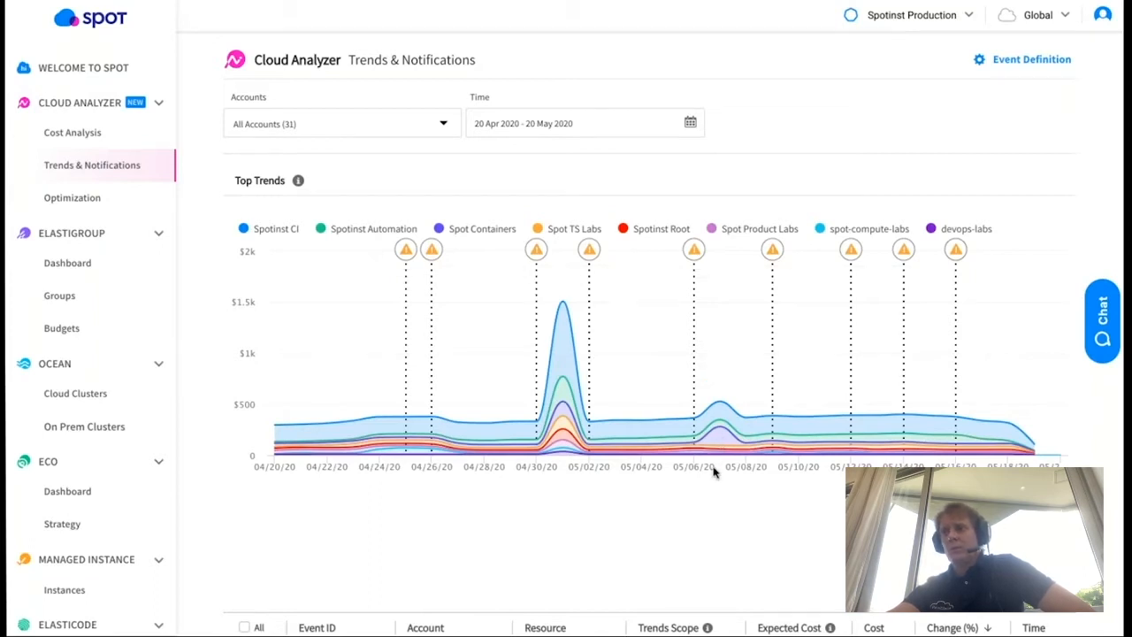
Compare the trend events table with the alerts around the 05/01/20 peak in the Top Trends chart
scroll(712, 472, "down", 3)
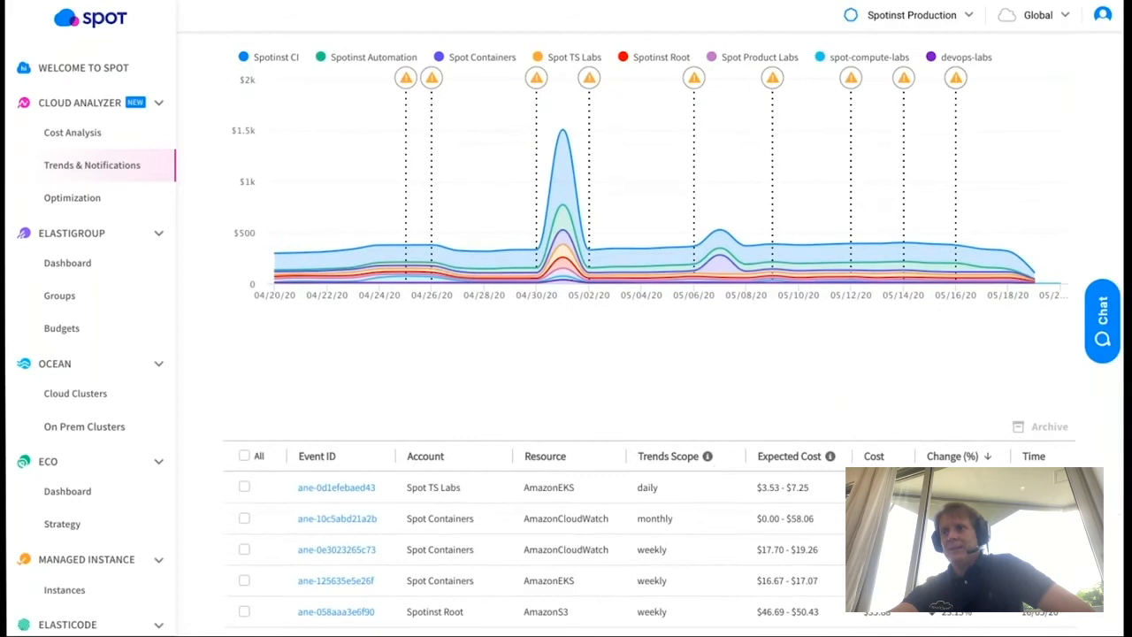
scroll(384, 352, "down", 1)
scroll(385, 352, "up", 2)
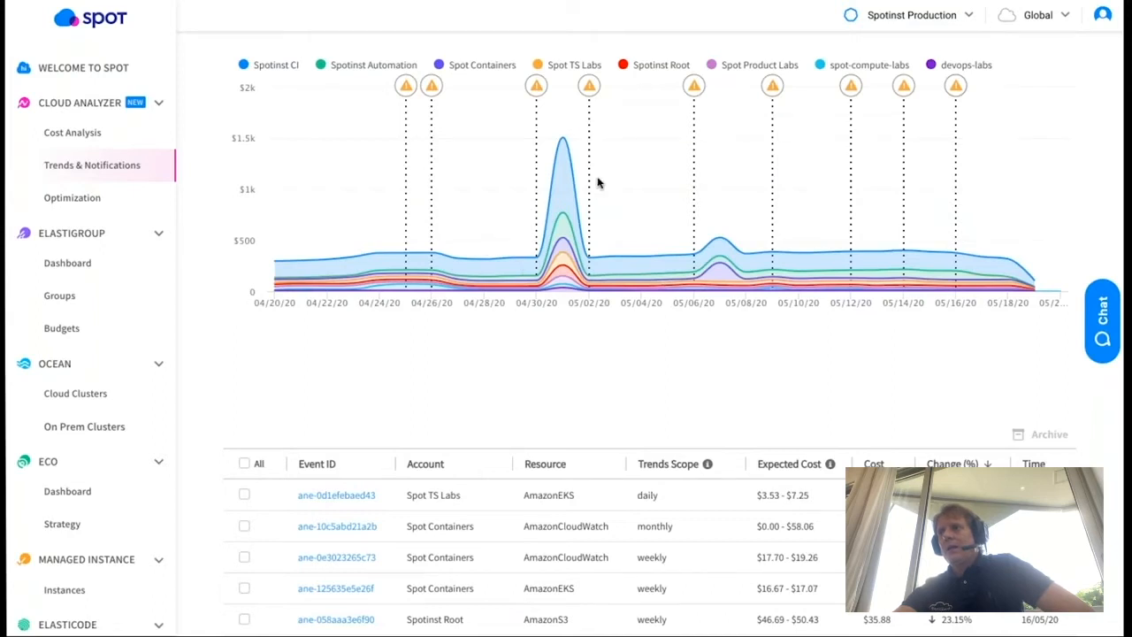
mouse_move(529, 168)
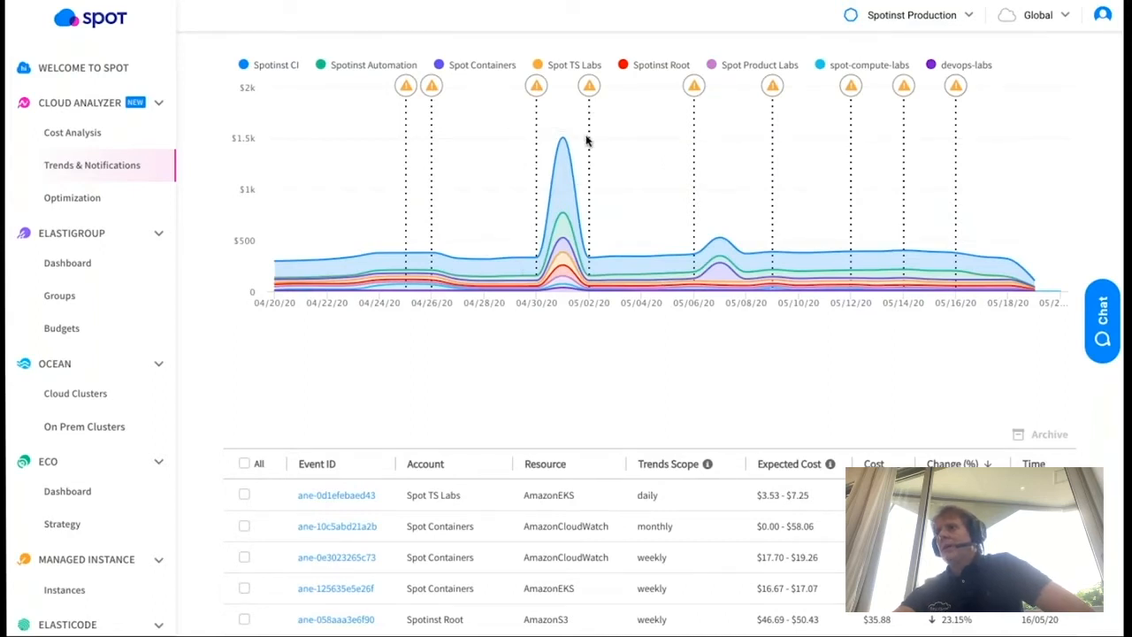
mouse_move(589, 142)
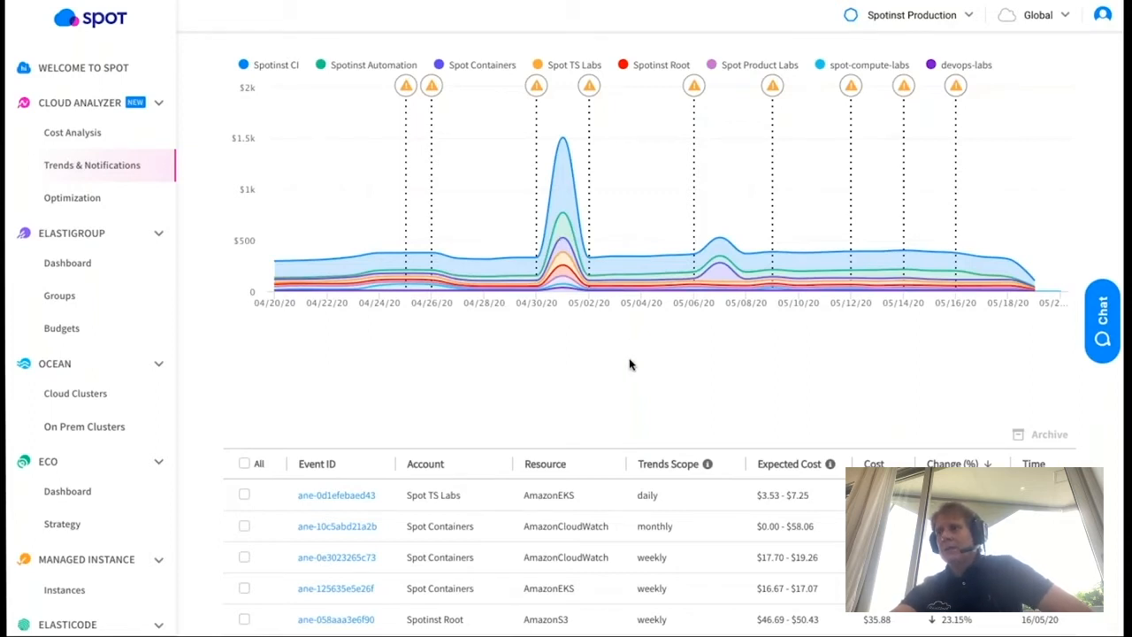
Review the expected cost, cost and percentage change of the listed trend events, and return to the Top Trends overview
scroll(629, 363, "down", 1)
scroll(629, 363, "down", 1)
scroll(672, 376, "up", 2)
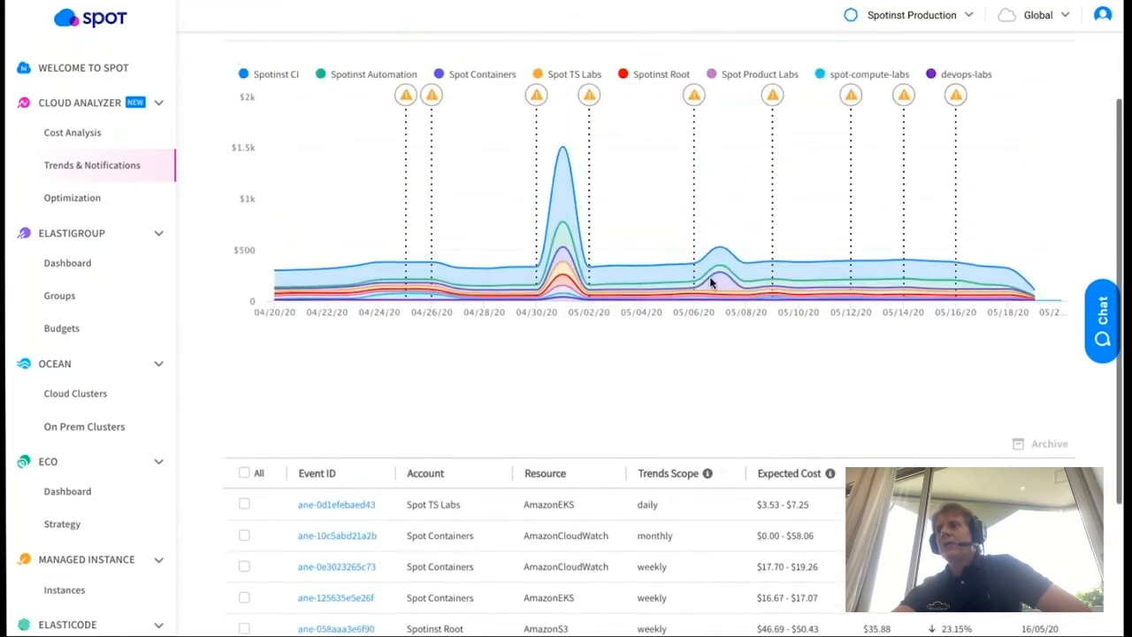
scroll(726, 395, "down", 5)
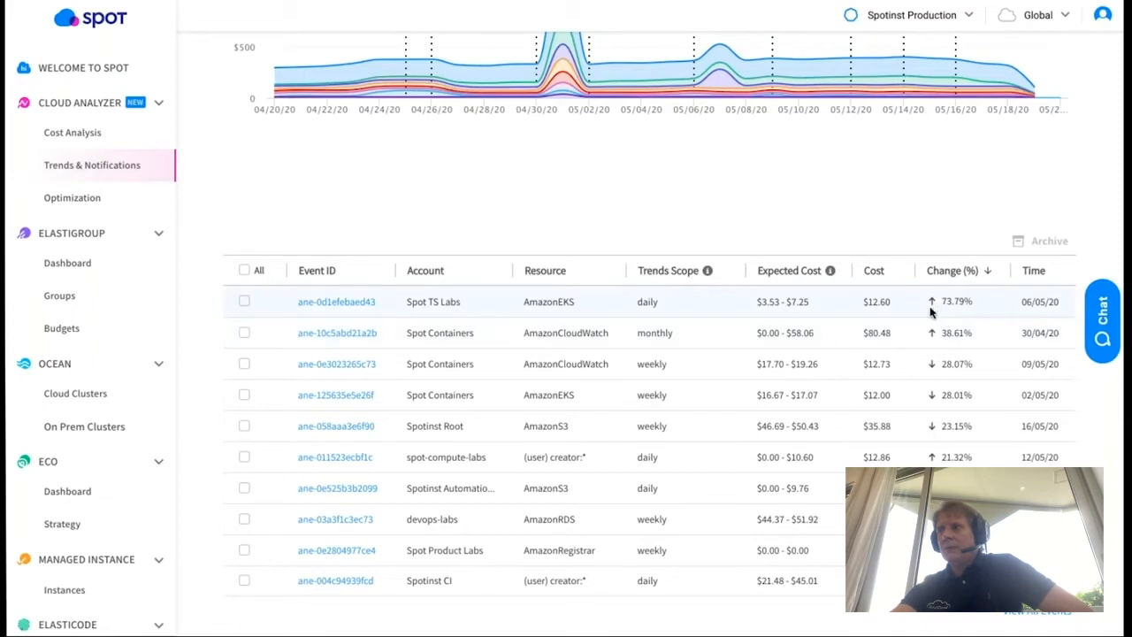
scroll(891, 315, "up", 5)
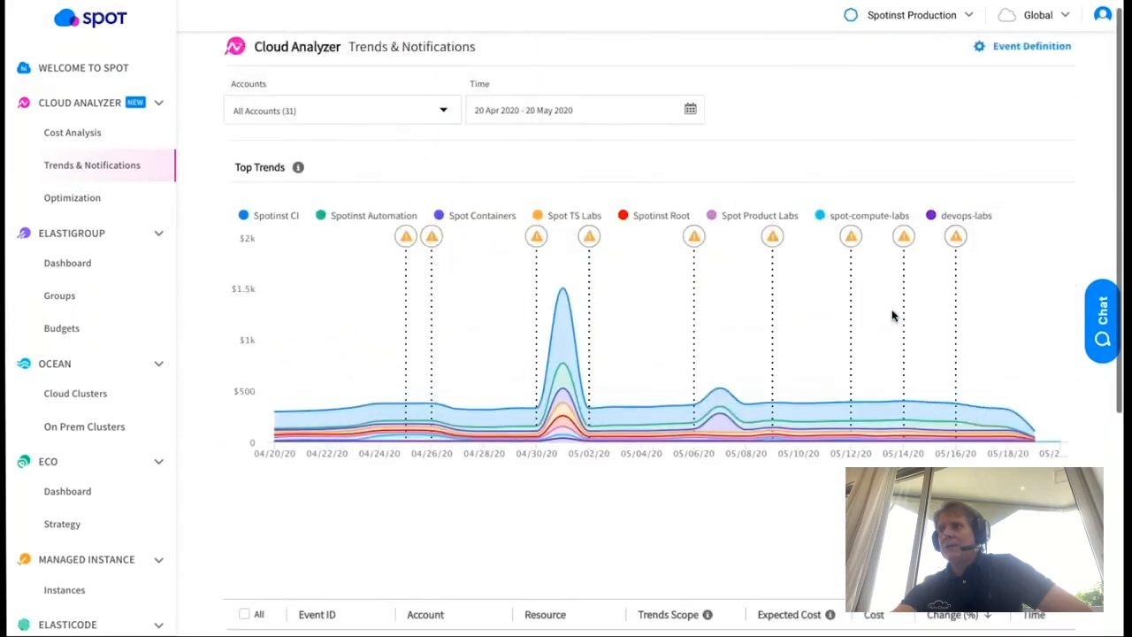
scroll(891, 315, "up", 1)
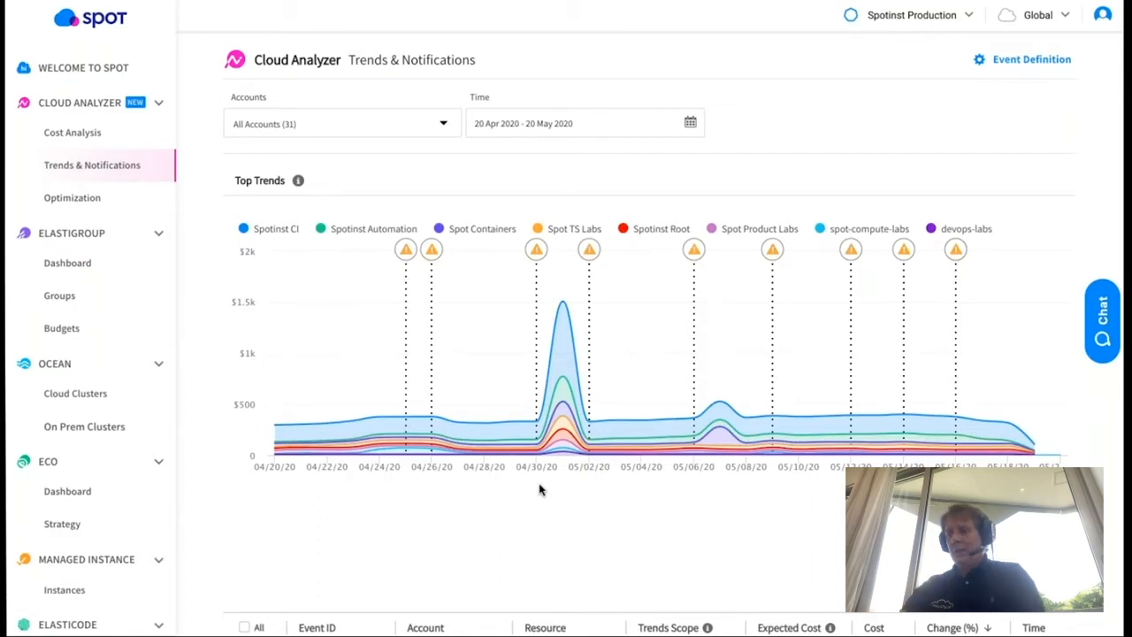
Open the Optimization page and review the compute overview's savings figures and estimated potential savings charts
left_click(78, 195)
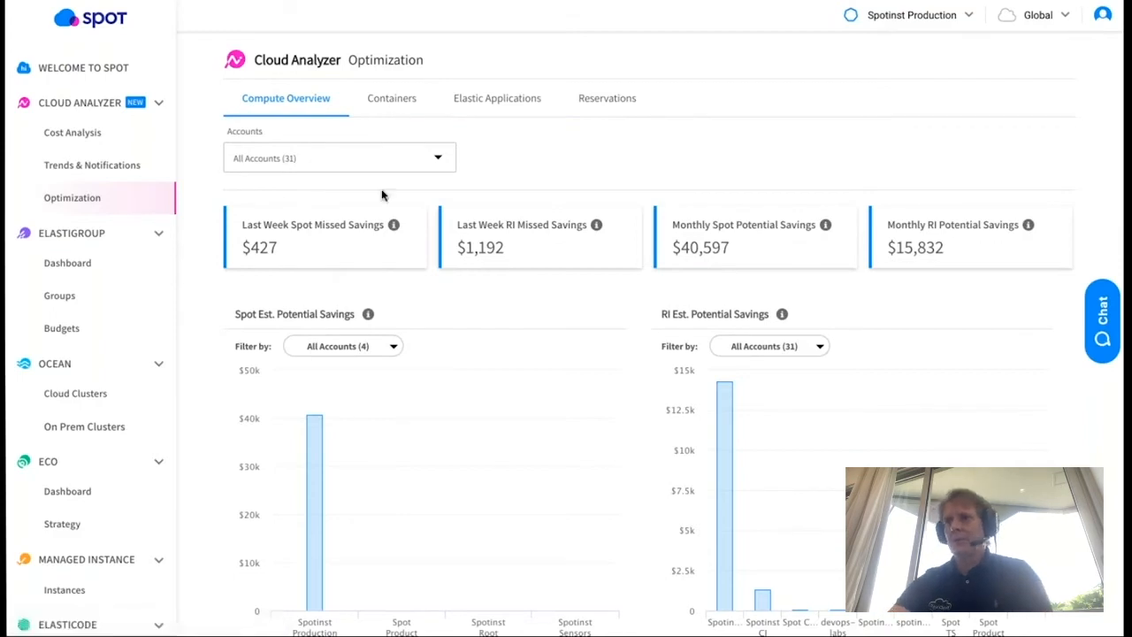
scroll(420, 513, "down", 4)
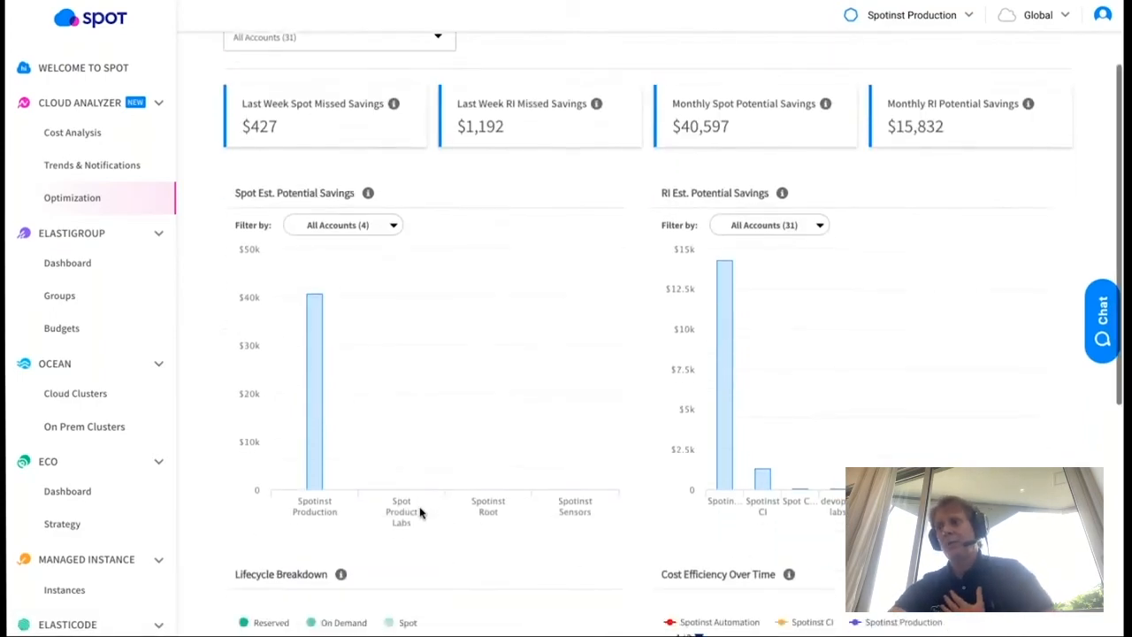
scroll(420, 512, "up", 3)
scroll(420, 513, "up", 1)
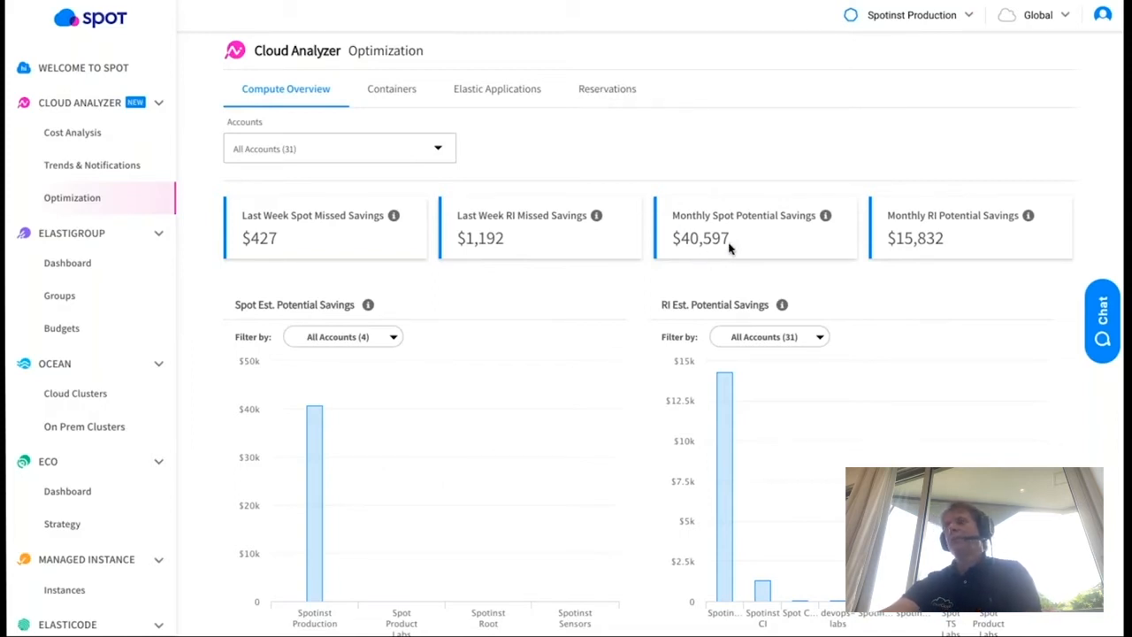
Highlight the Monthly Spot Potential Savings amount, followed by the Monthly RI Potential Savings amount
left_click_drag(731, 244, 674, 246)
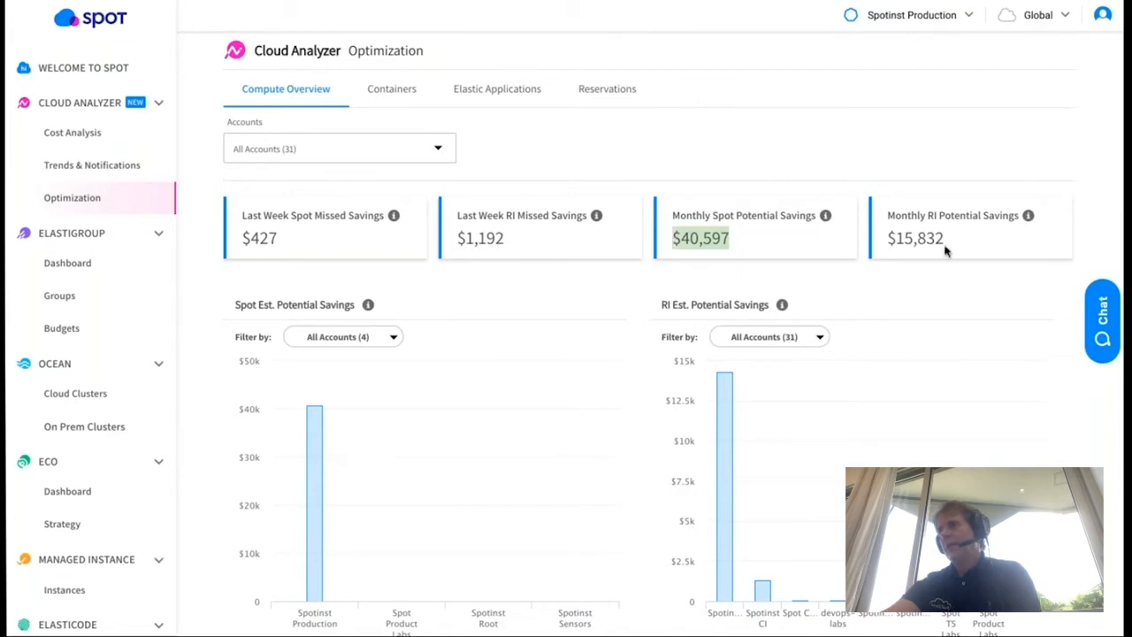
left_click(889, 238)
double_click(890, 239)
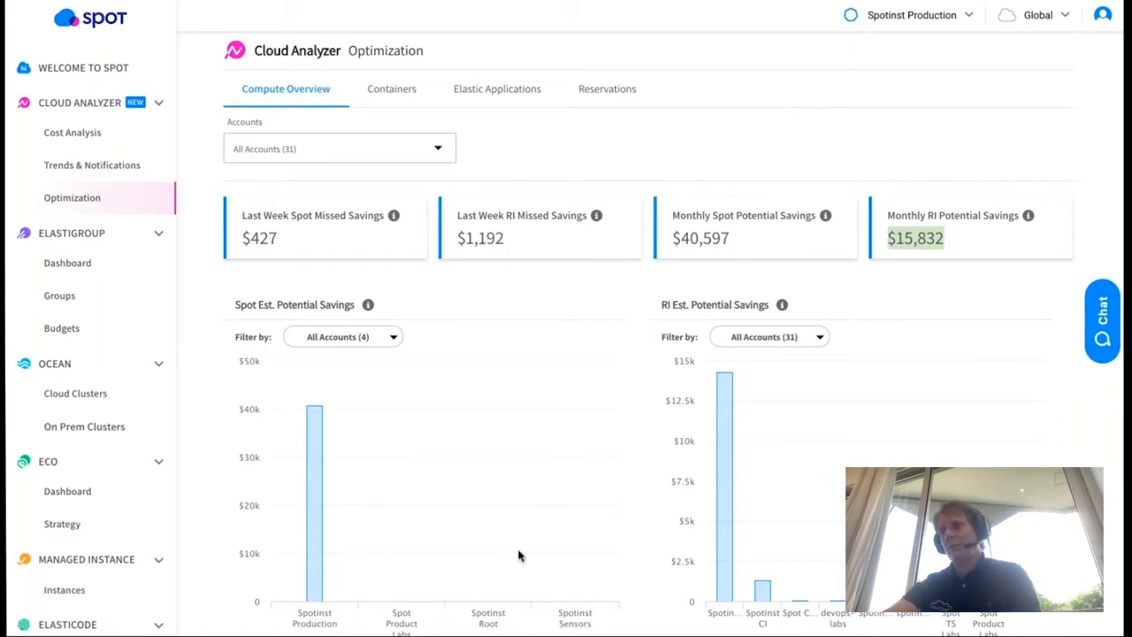
Examine the Lifecycle Breakdown, Cost Efficiency Over Time and Use-cases Breakdown sections of the compute overview
scroll(519, 556, "down", 3)
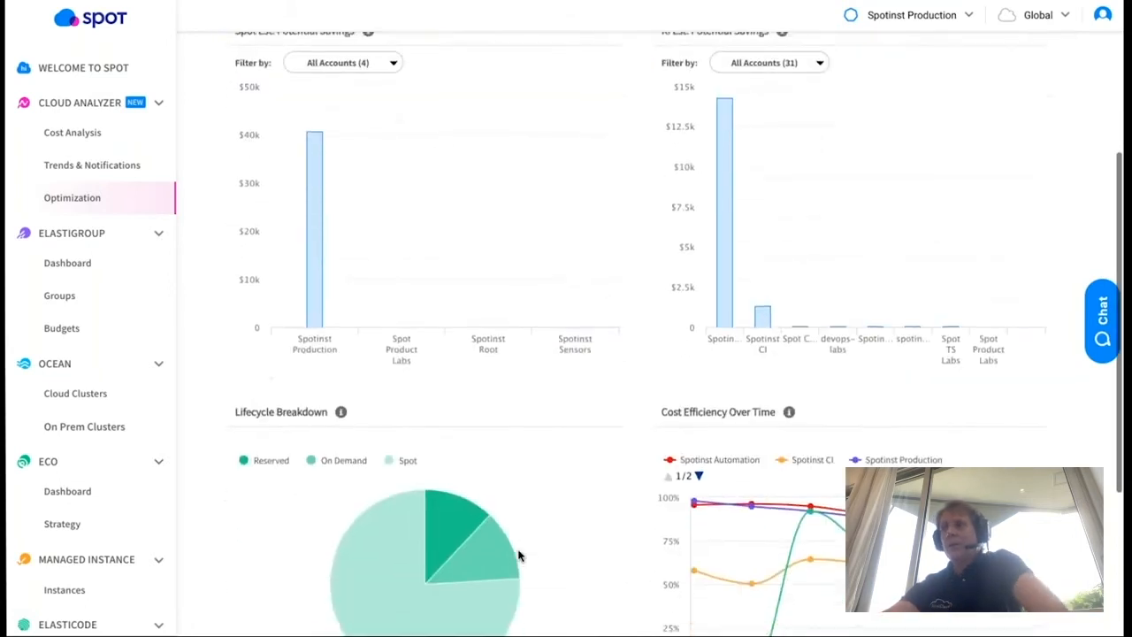
scroll(519, 555, "down", 3)
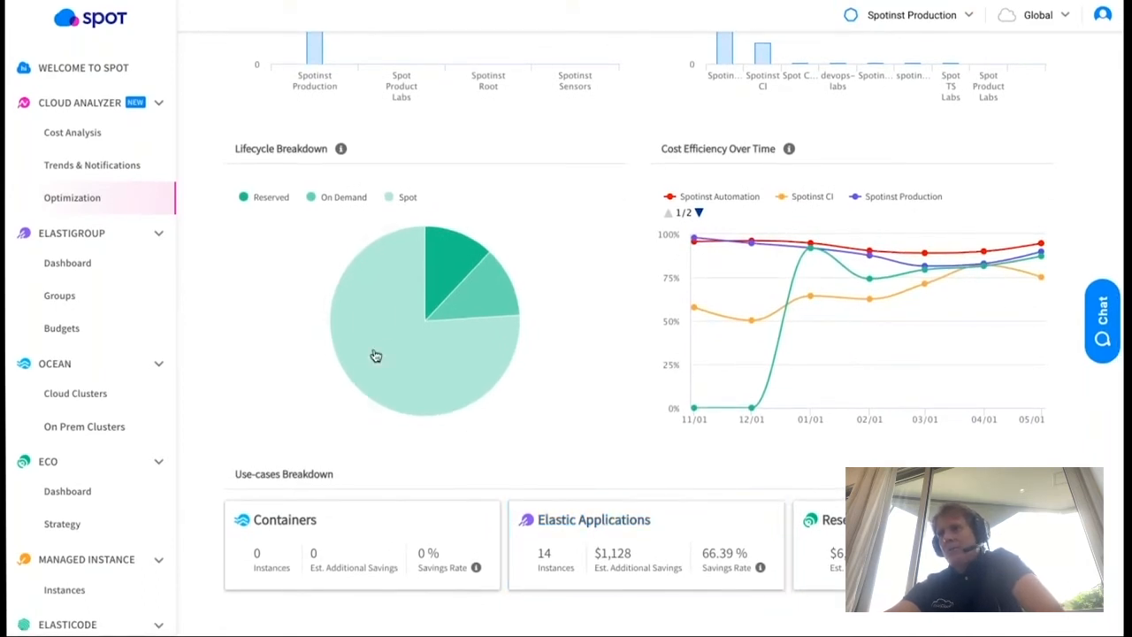
Examine the Spot, Reserved and On Demand shares in the Lifecycle Breakdown, along with the Cost Efficiency Over Time chart
mouse_move(375, 355)
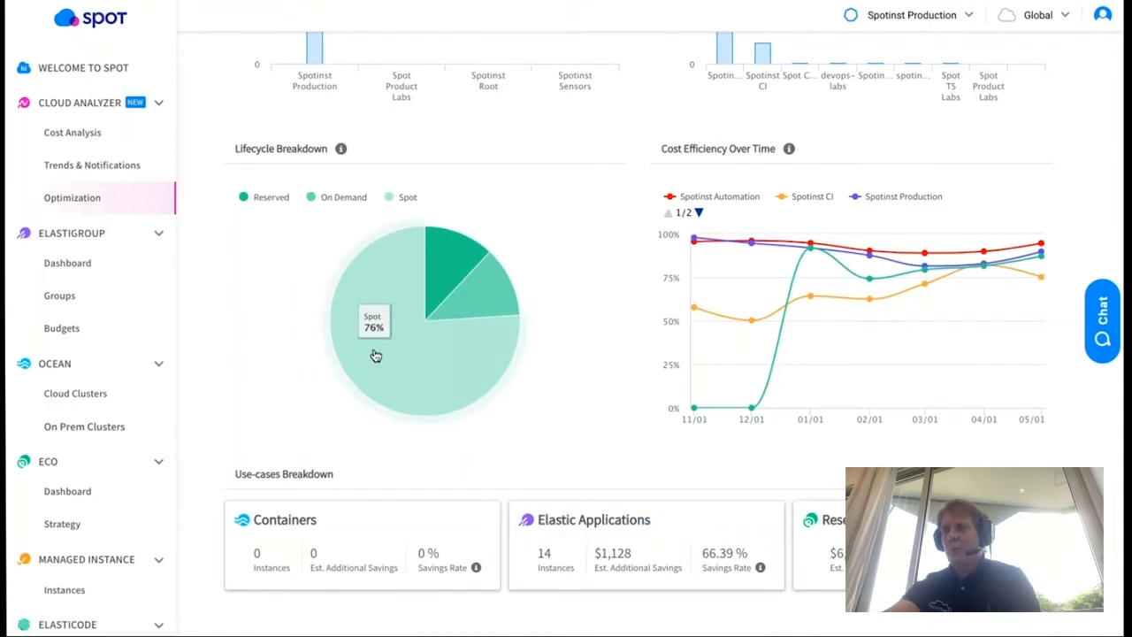
mouse_move(454, 248)
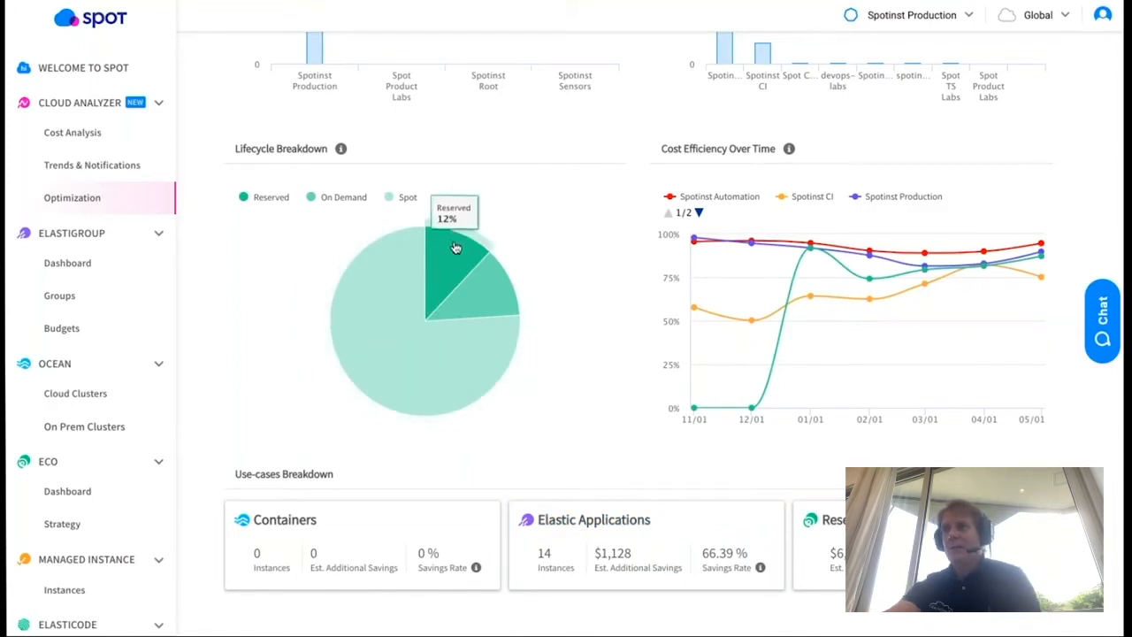
mouse_move(496, 279)
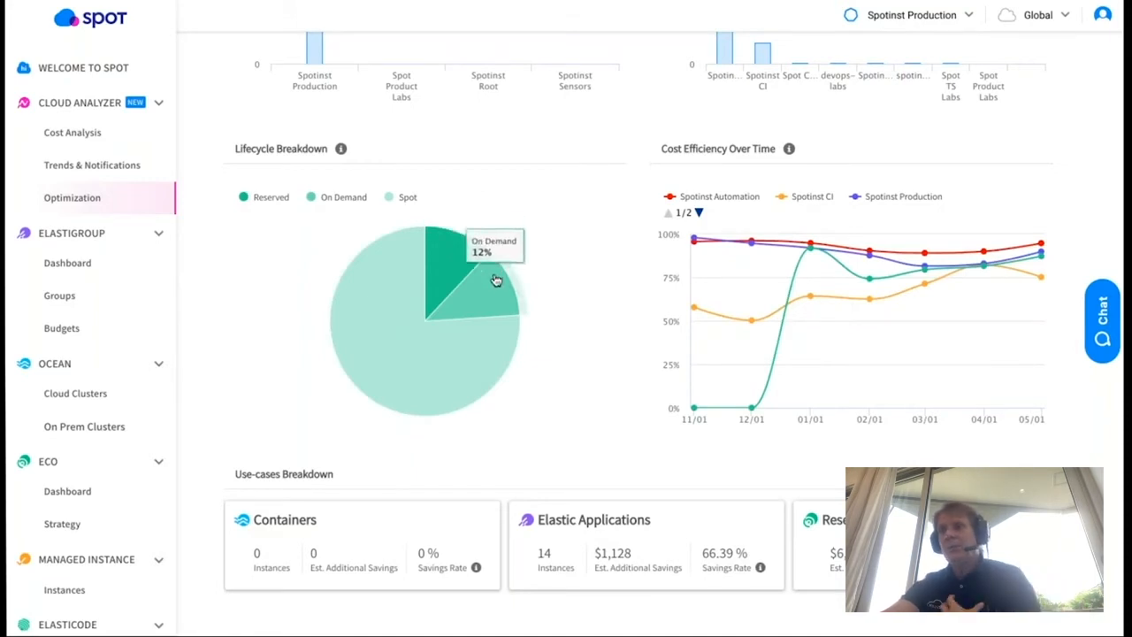
mouse_move(453, 369)
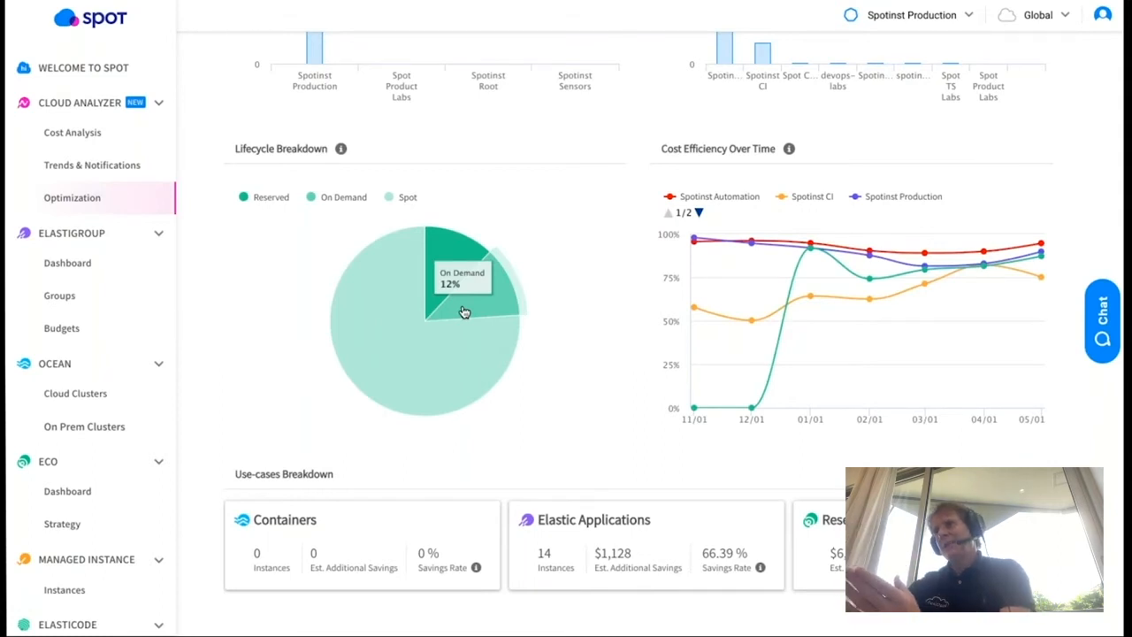
mouse_move(758, 354)
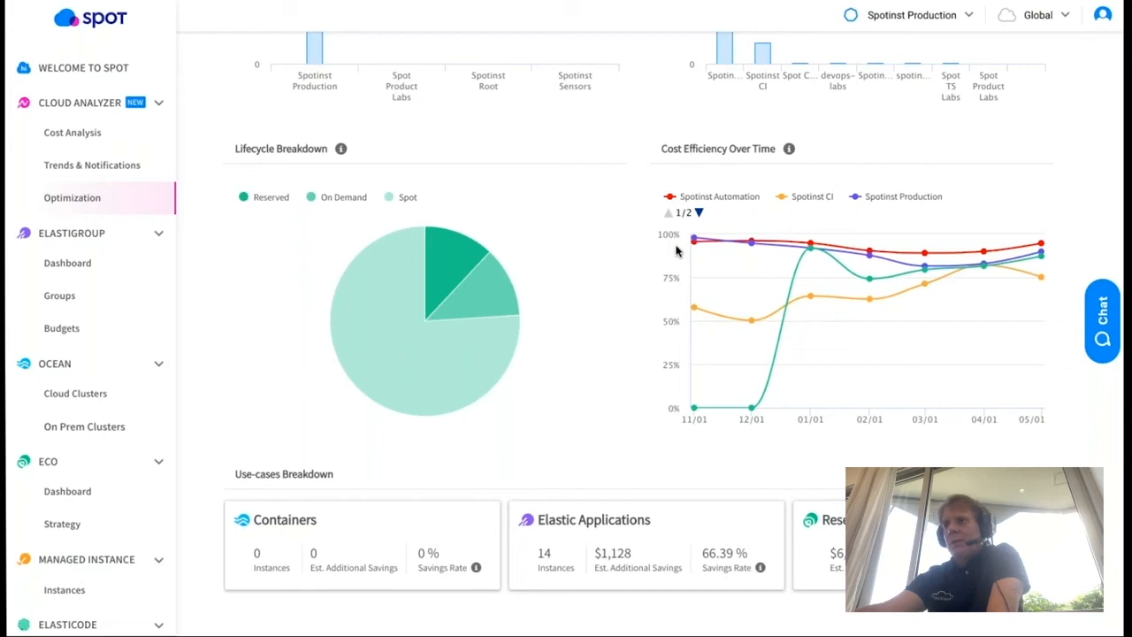
mouse_move(694, 306)
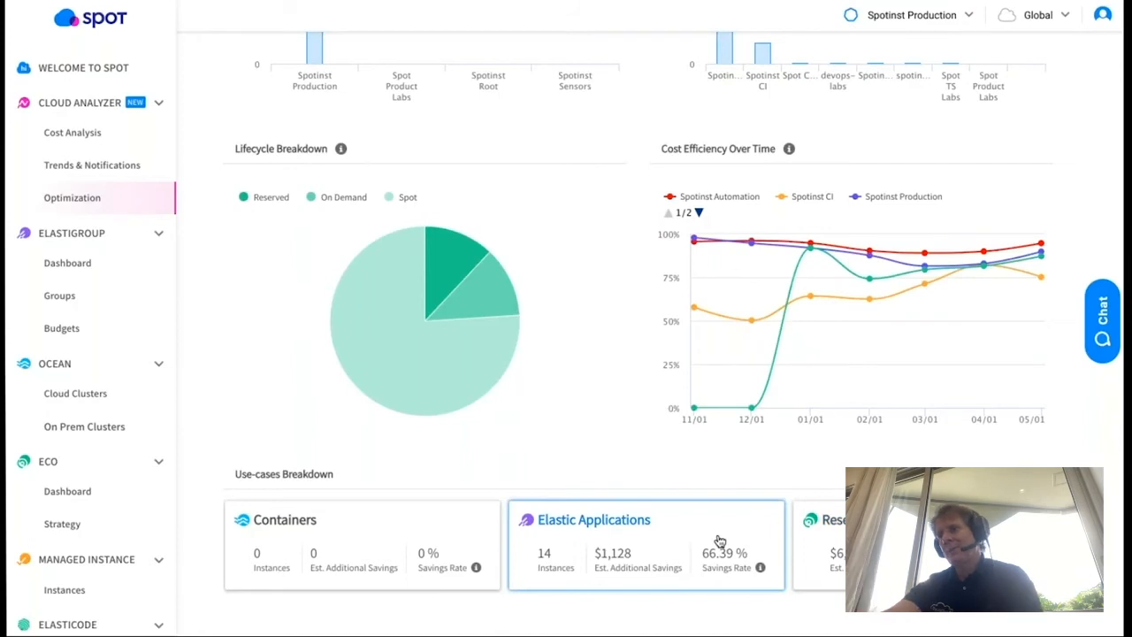
Open the Elastic Applications use case and highlight its Estimated Monthly Savings amount
left_click(588, 574)
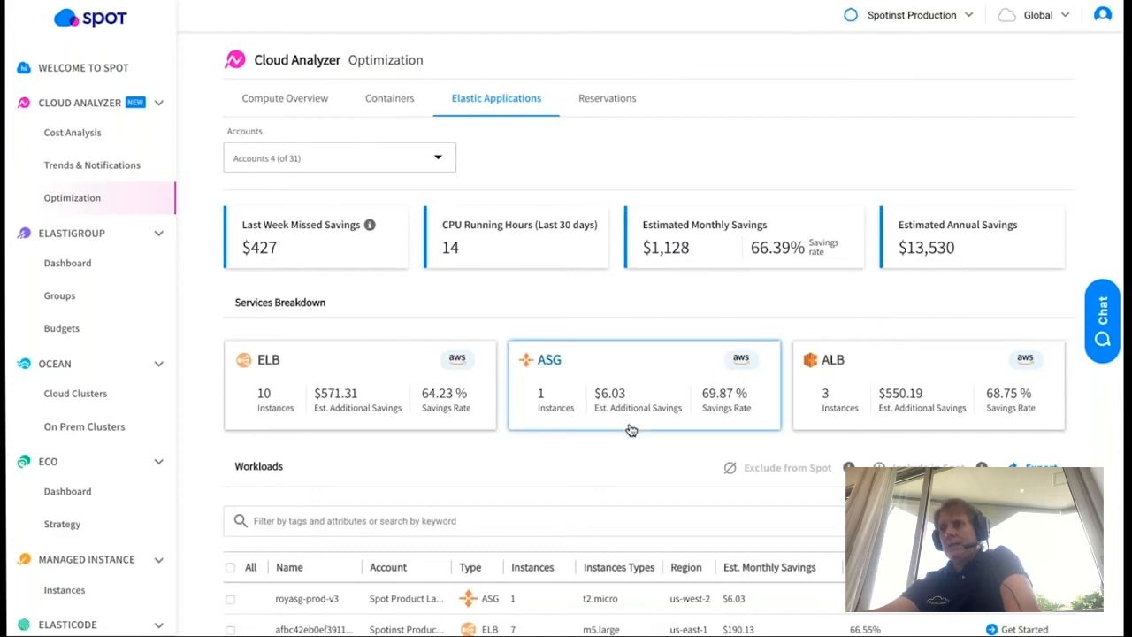
scroll(631, 430, "down", 1)
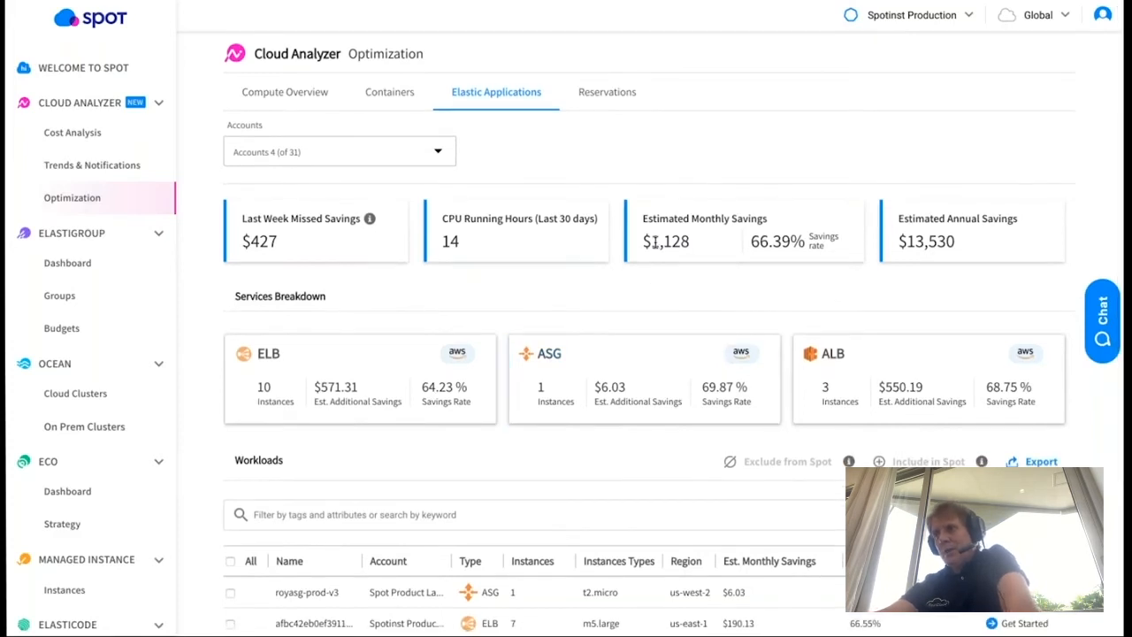
left_click_drag(645, 241, 691, 242)
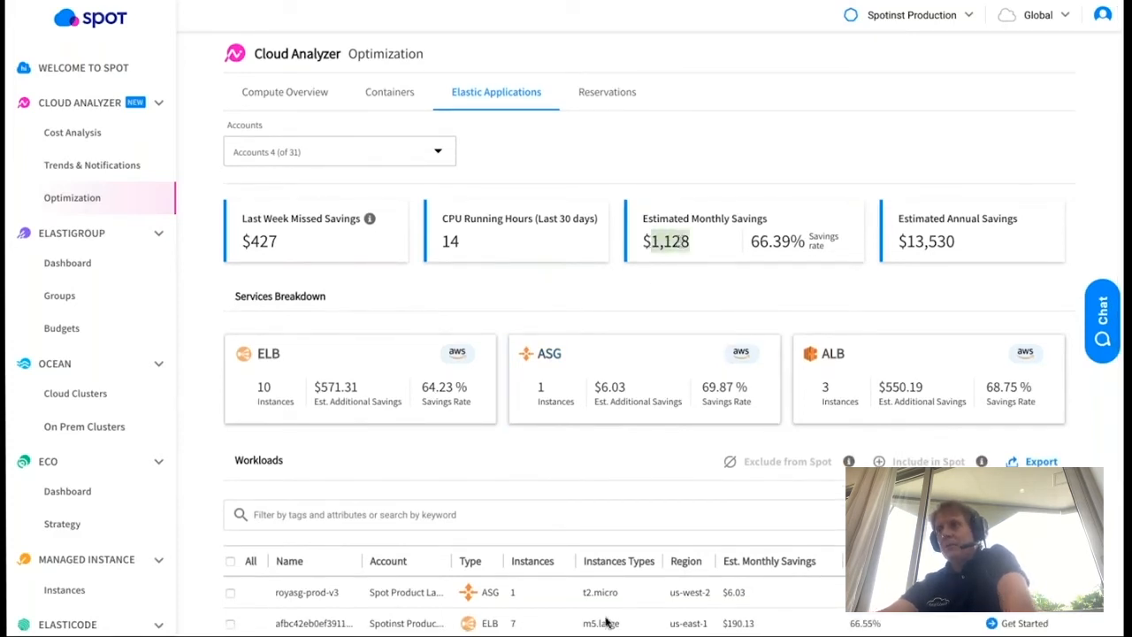
Sort the Elastic Applications workloads by estimated monthly savings in descending order
scroll(600, 502, "down", 5)
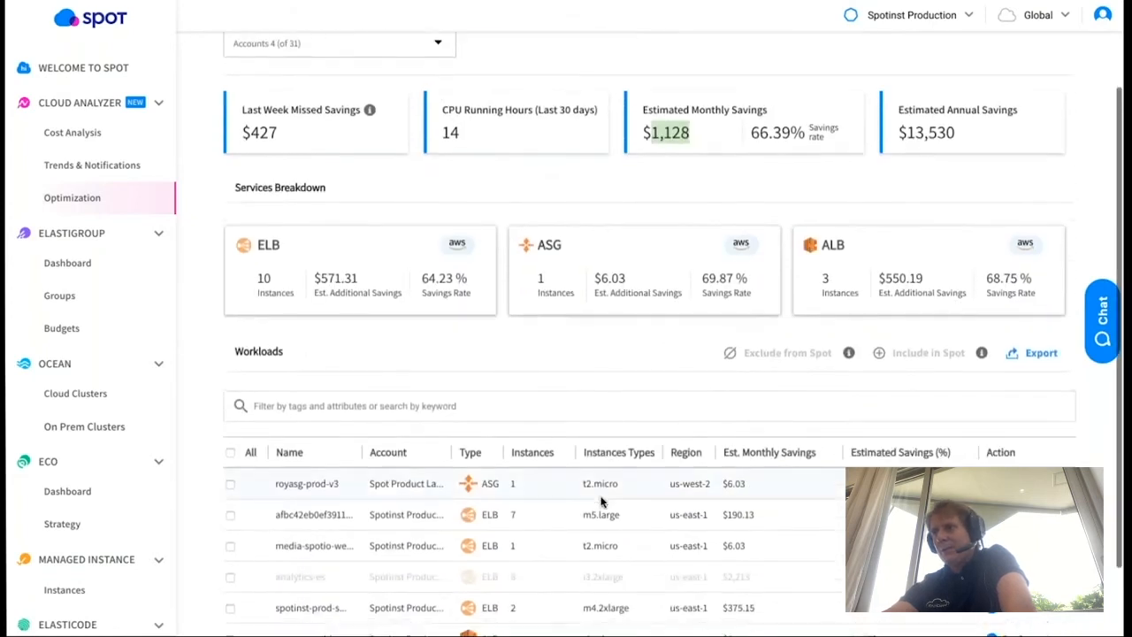
left_click(786, 388)
left_click(786, 388)
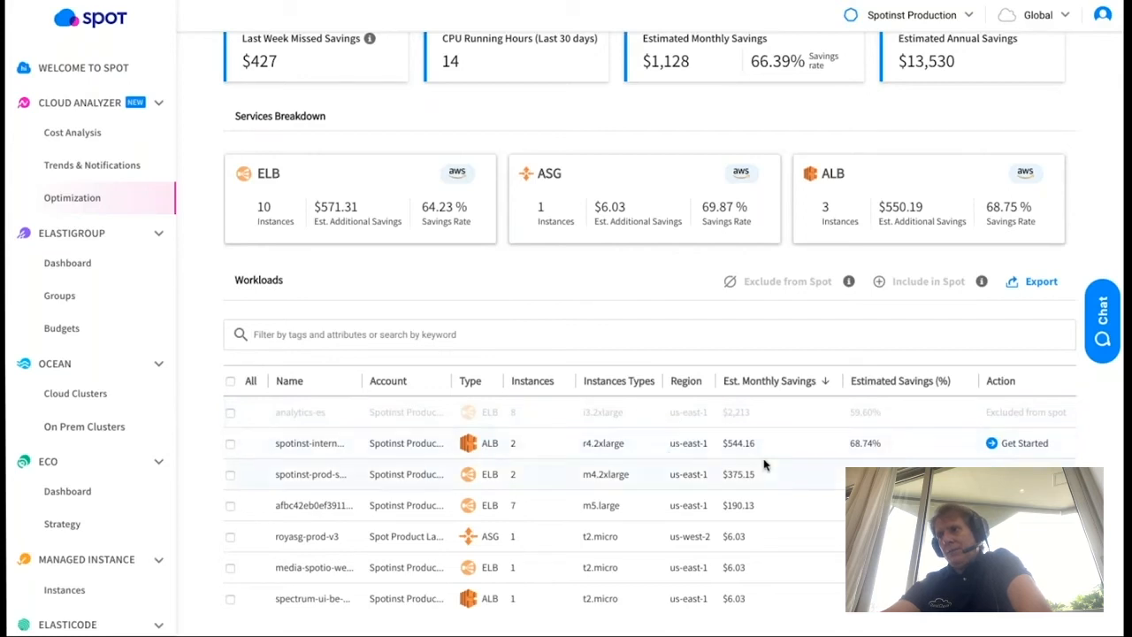
Highlight the estimated monthly savings and the estimated savings percentage of the r4.2xlarge ALB workload
left_click_drag(730, 450, 758, 455)
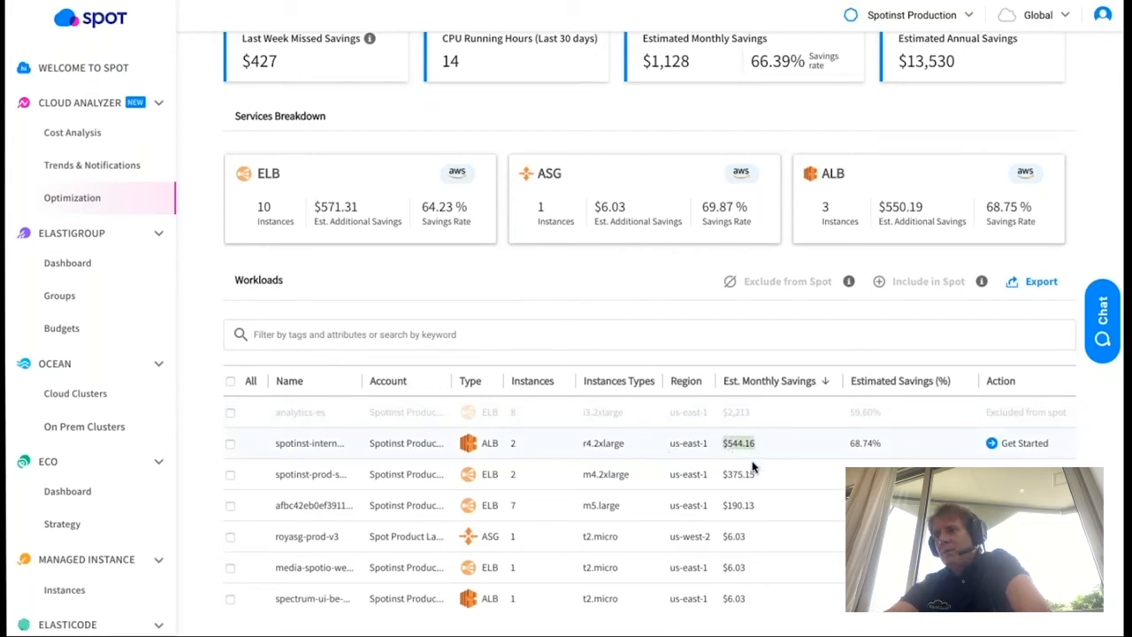
left_click(730, 479)
double_click(741, 536)
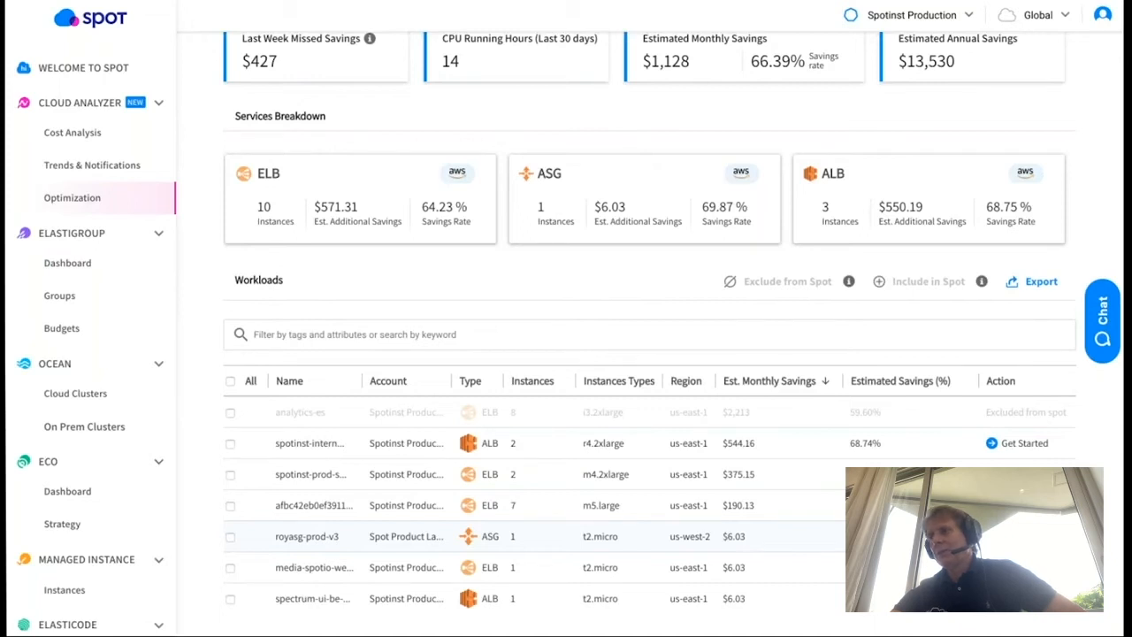
left_click_drag(851, 442, 887, 447)
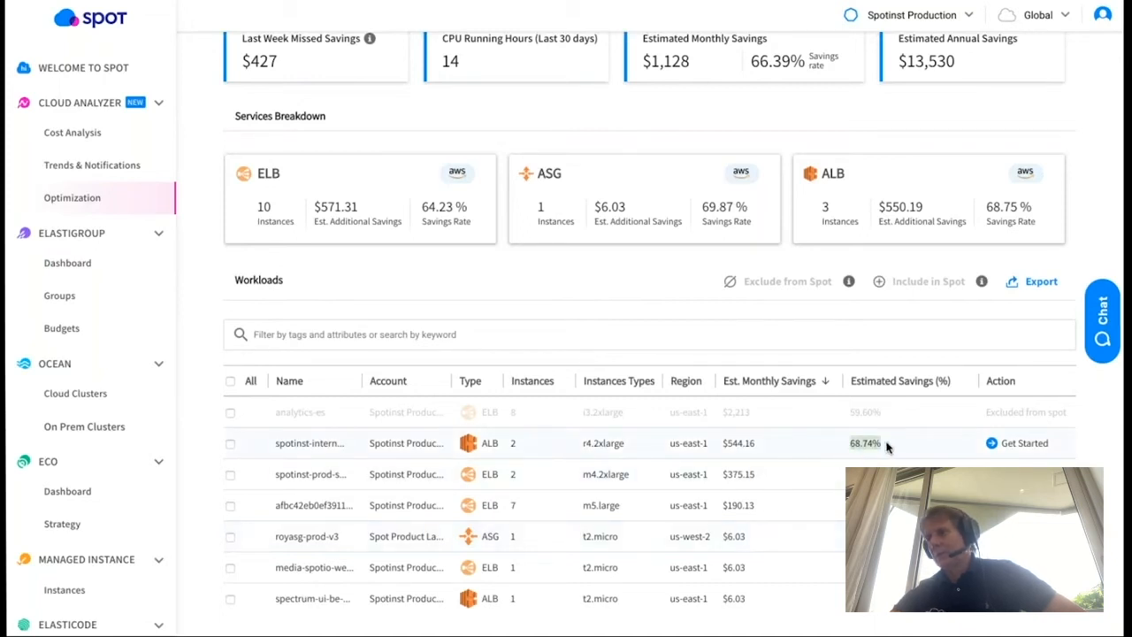
left_click(844, 541)
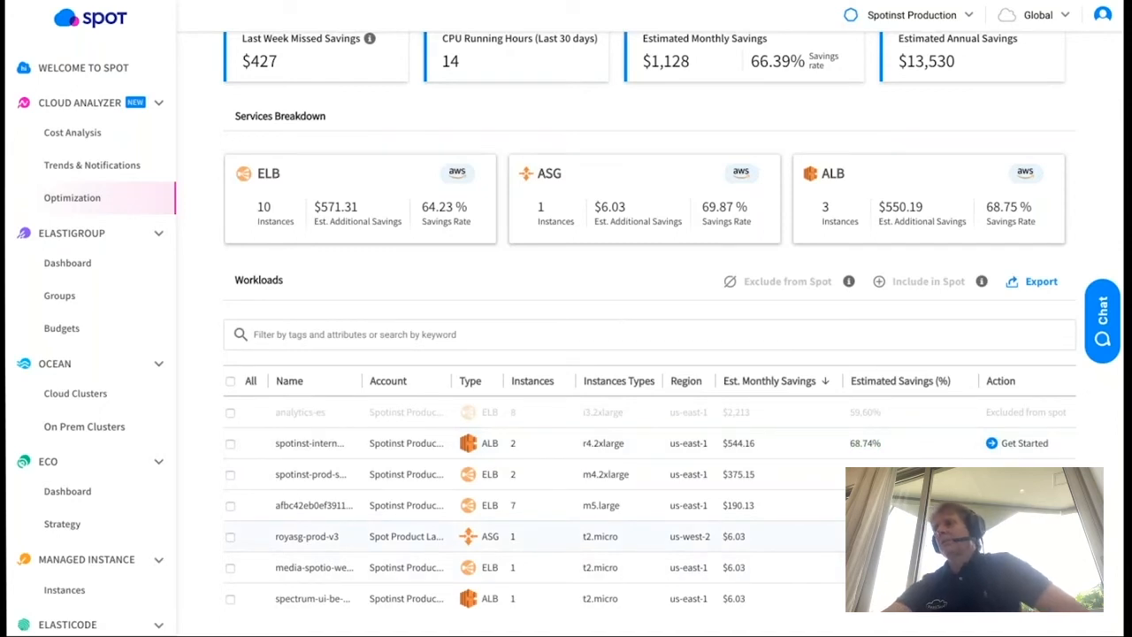
Import the royasg-prod-v3 Auto Scaling Group from US West (Oregon) into Elastigroup via the console and review the configuration summary
left_click(1017, 536)
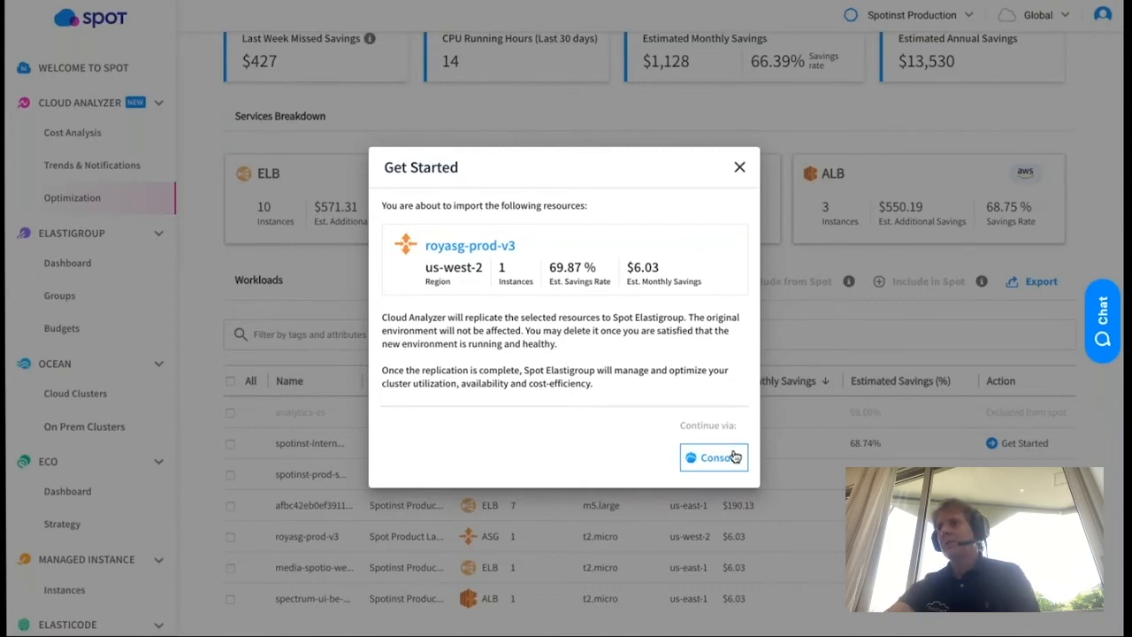
left_click(732, 456)
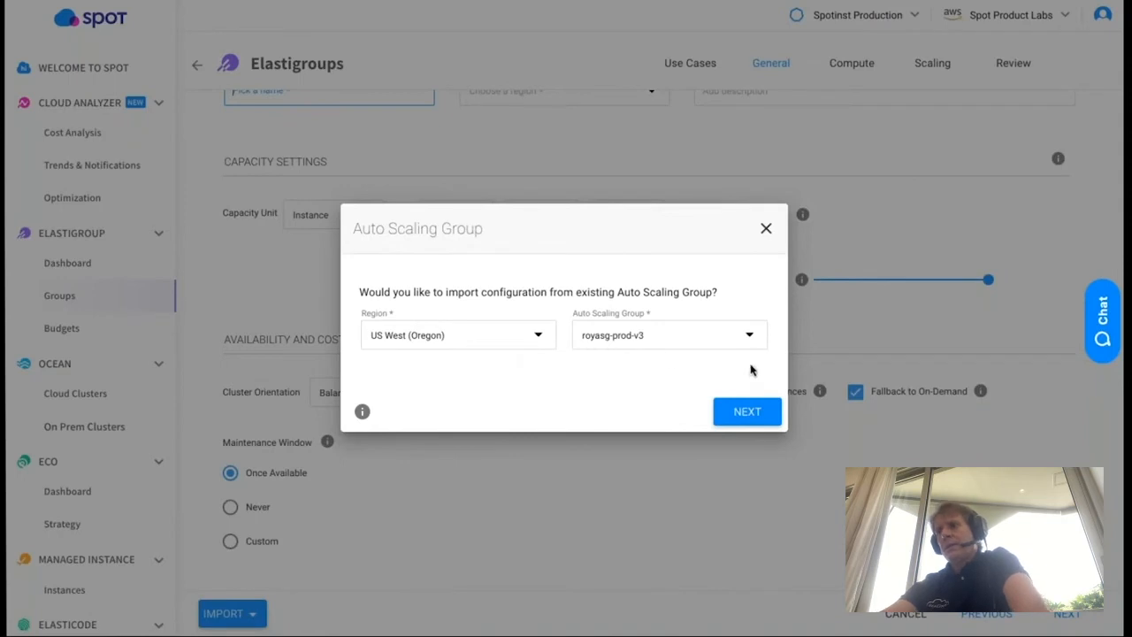
left_click(747, 413)
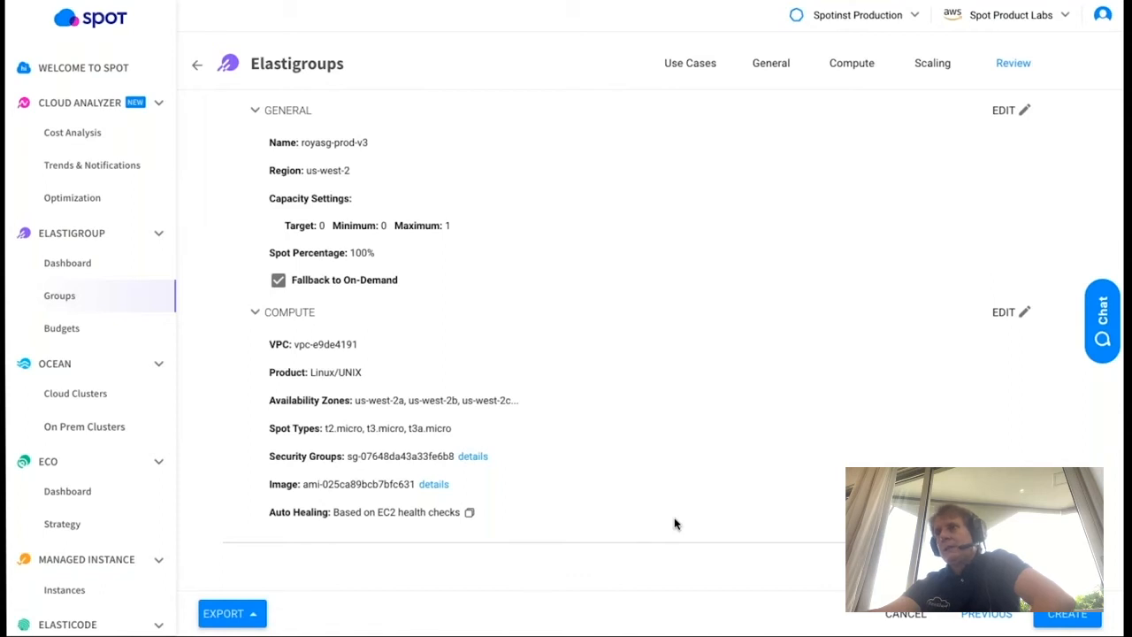
scroll(674, 524, "up", 2)
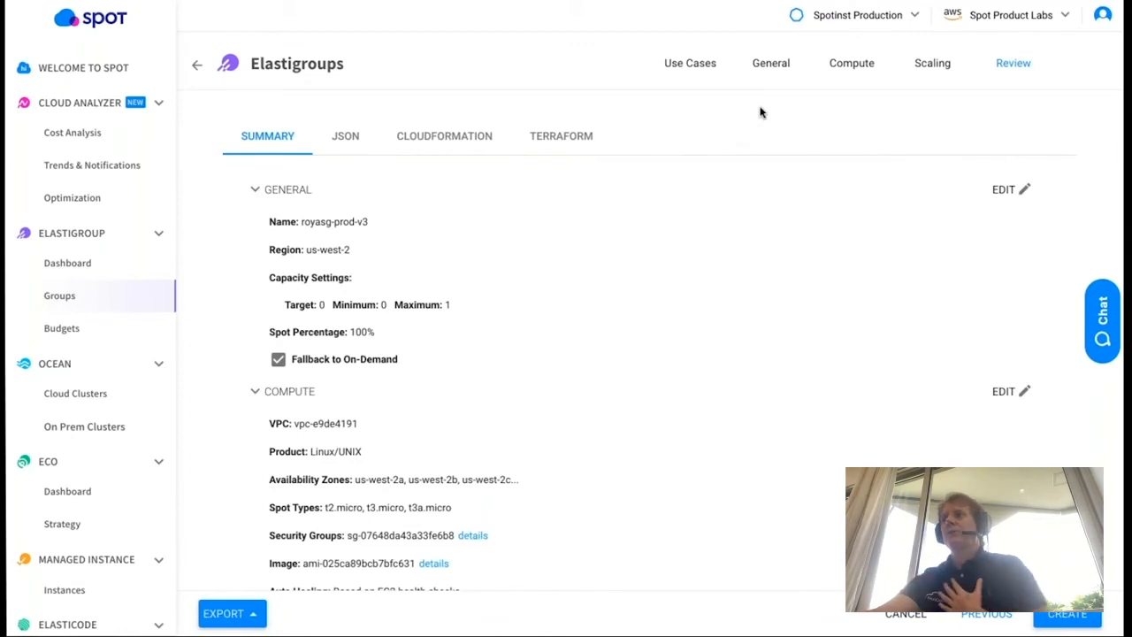
Enable Utilize Reserved Instances in the group's general settings and view the Cluster Orientation choices, keeping Balanced
left_click(759, 64)
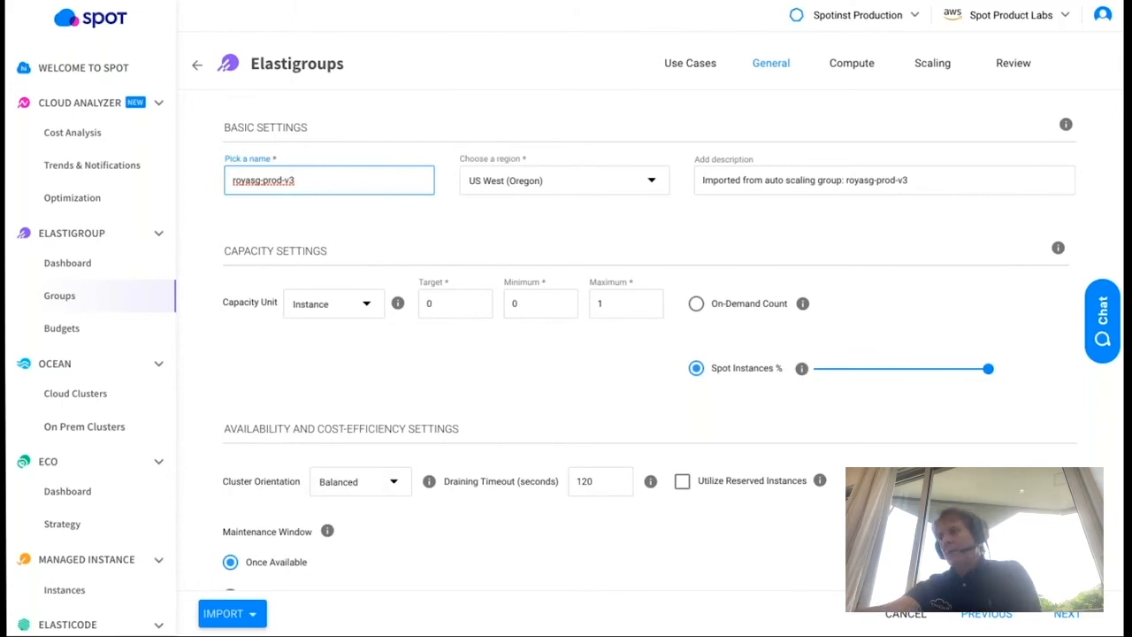
left_click(682, 481)
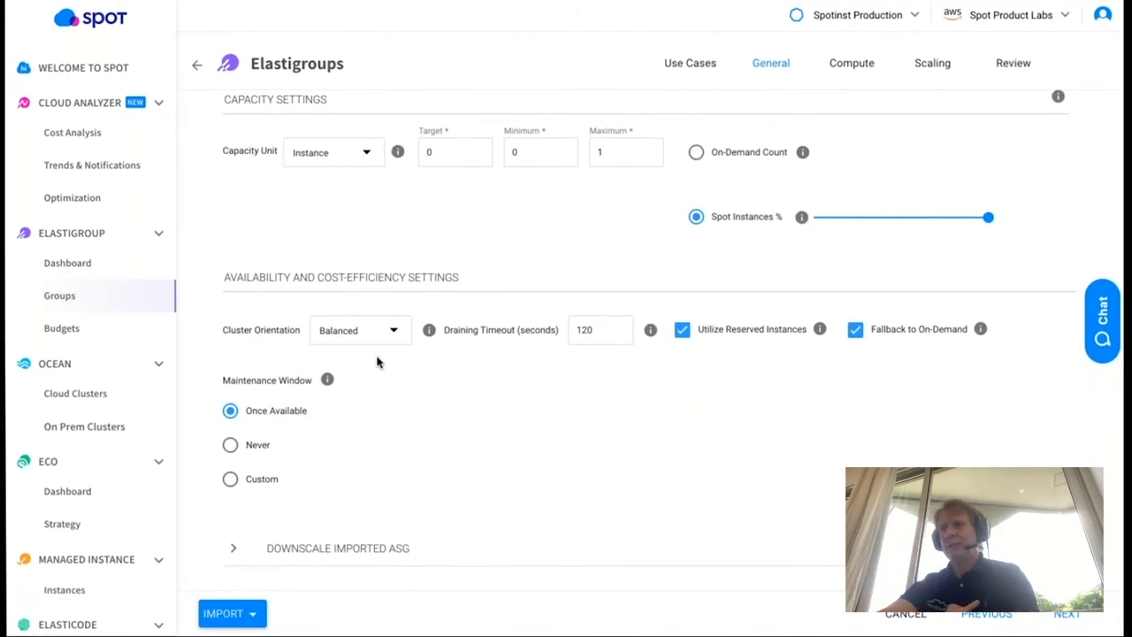
left_click(392, 331)
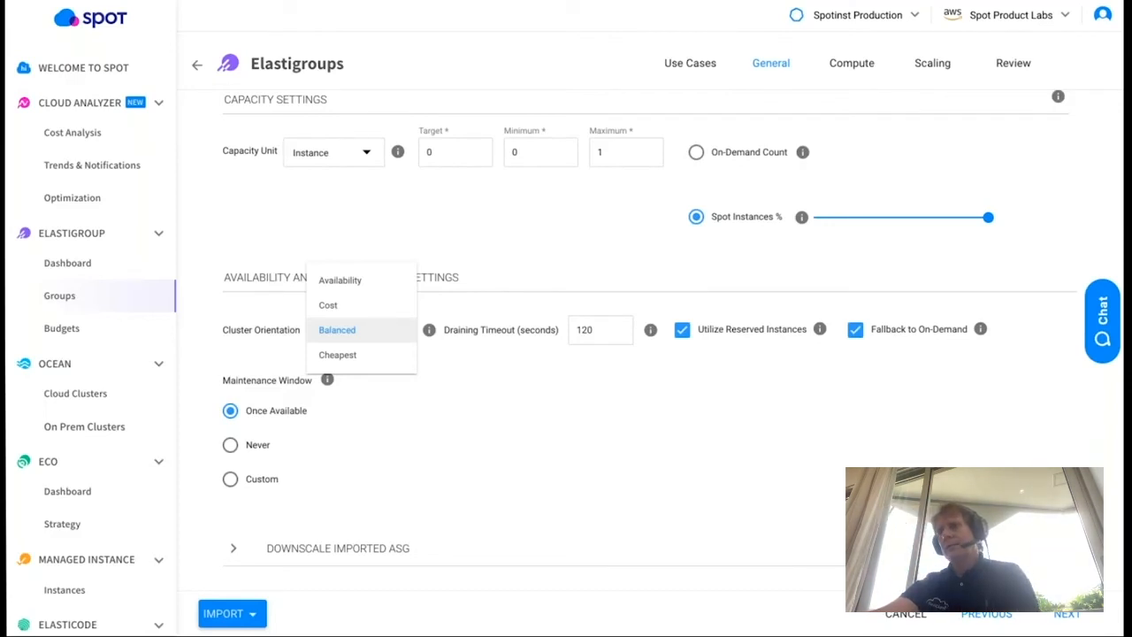
left_click(563, 386)
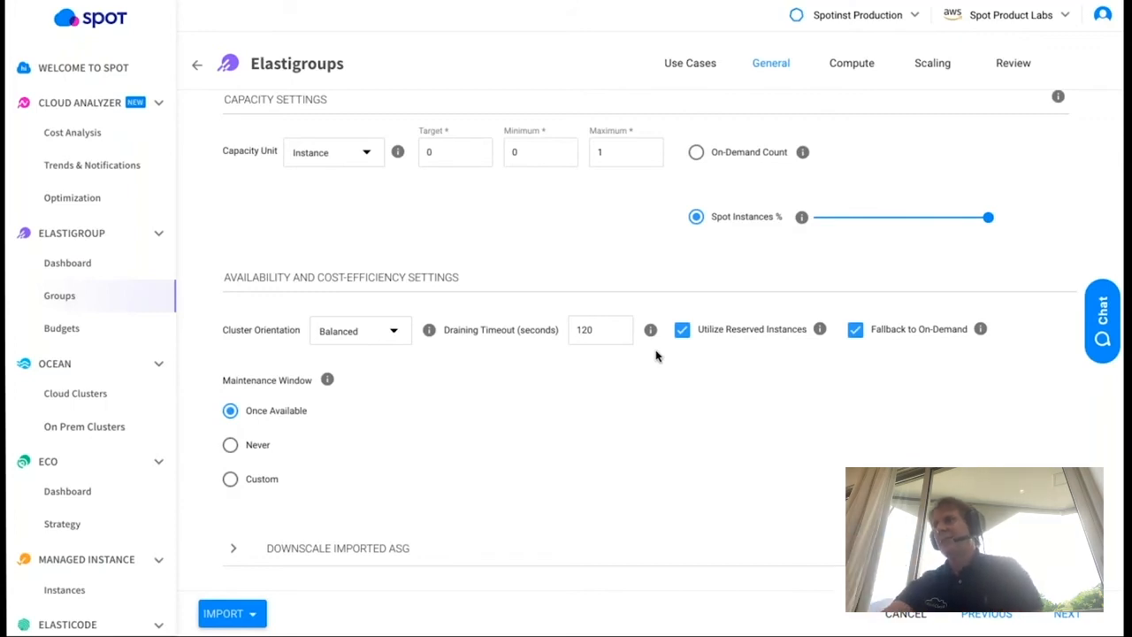
Compare Spot Market Scoring in the compute settings by temporarily excluding availability zones us-west-2d, us-west-2a and us-west-2b, restoring all of them
left_click(851, 65)
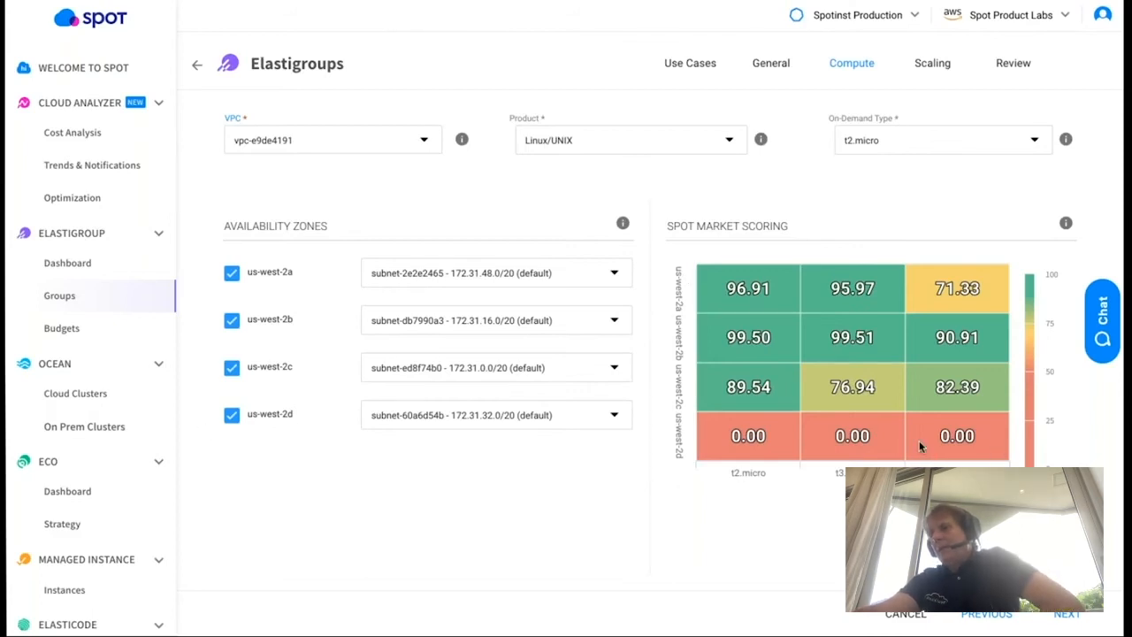
left_click(232, 417)
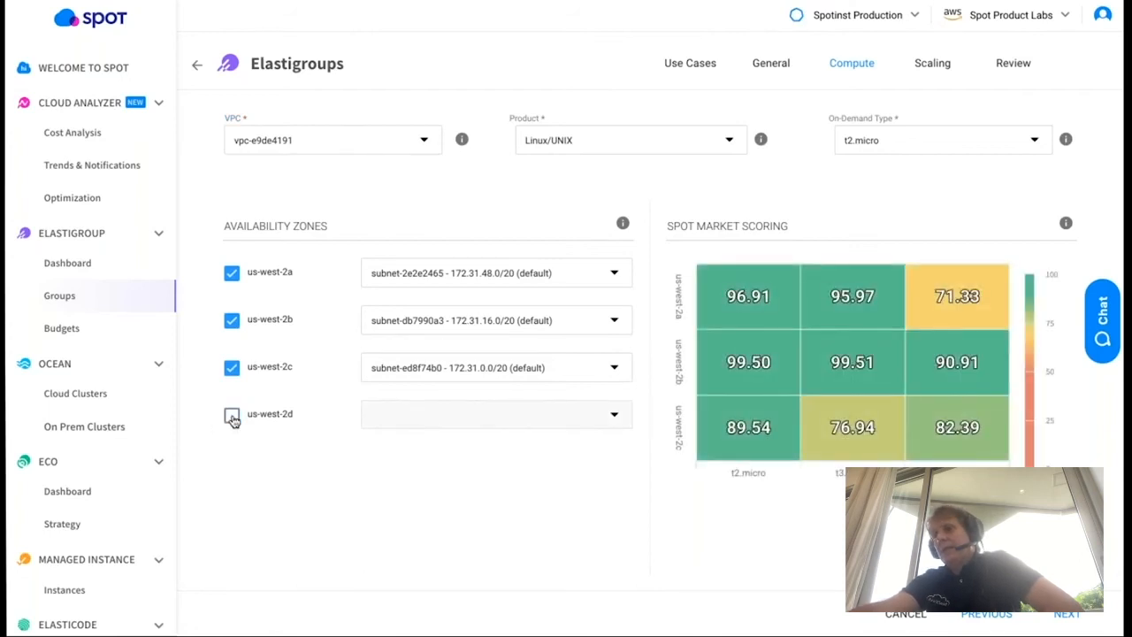
left_click(232, 417)
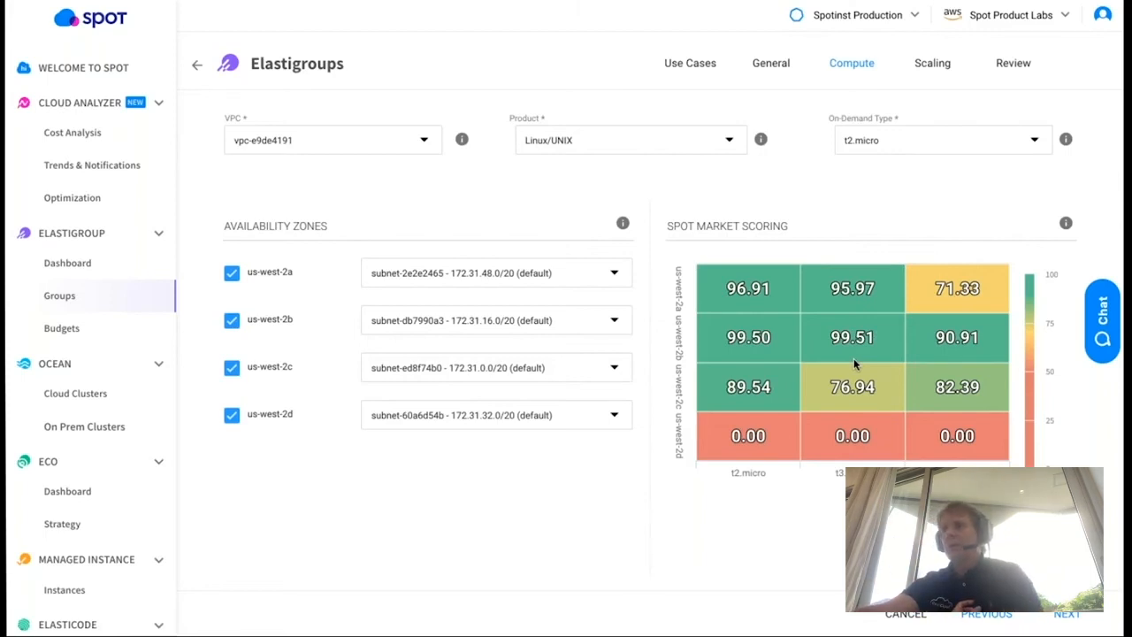
left_click(231, 273)
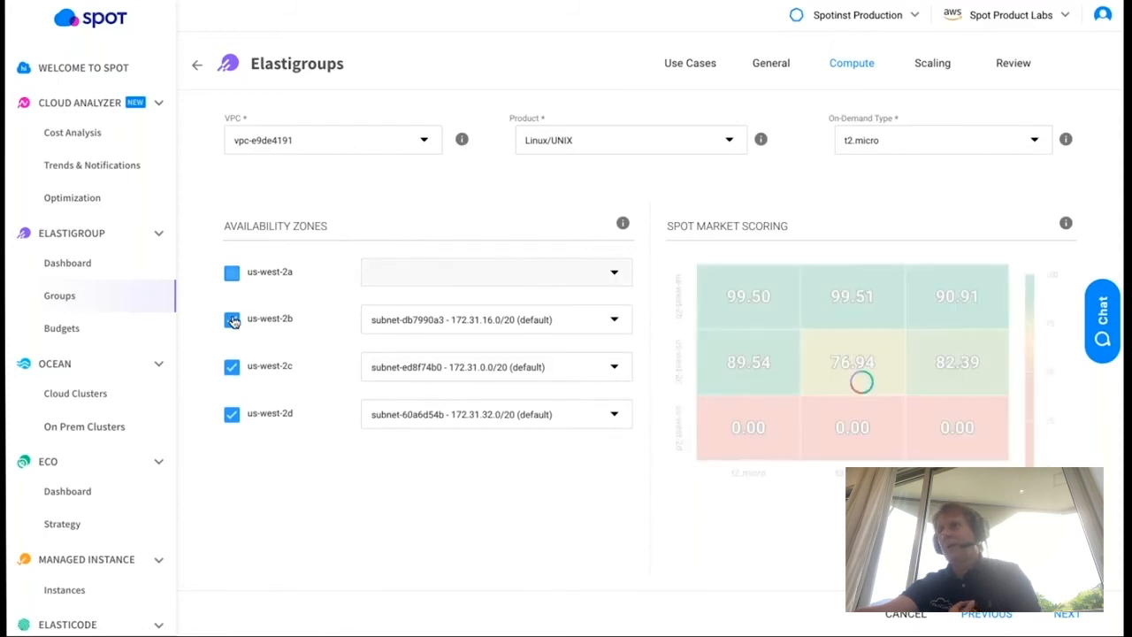
left_click(232, 320)
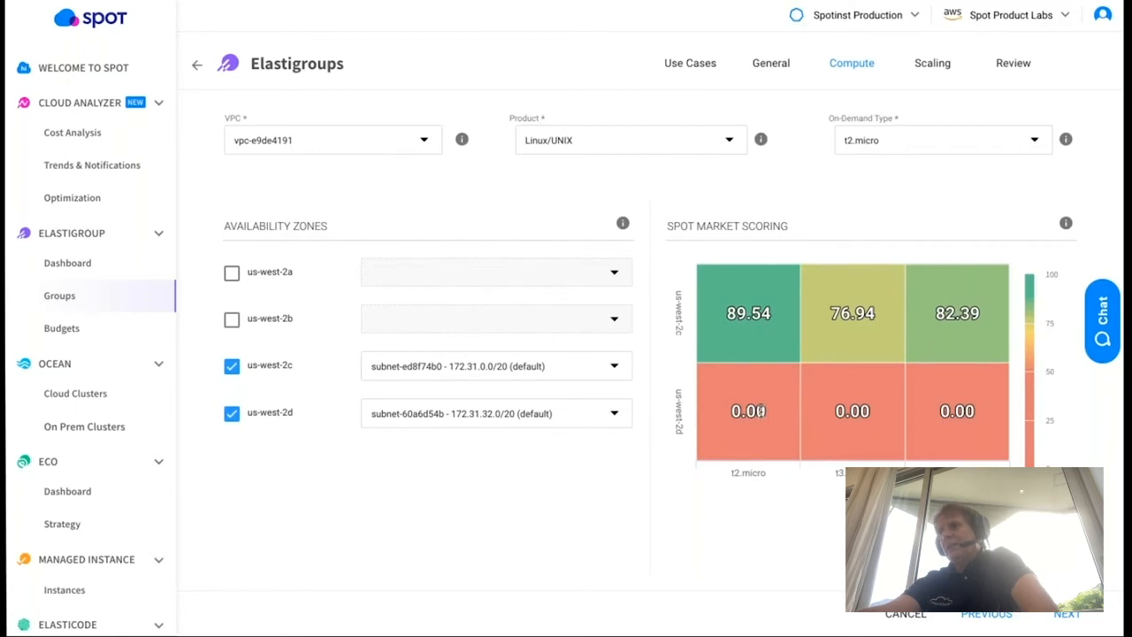
left_click(232, 321)
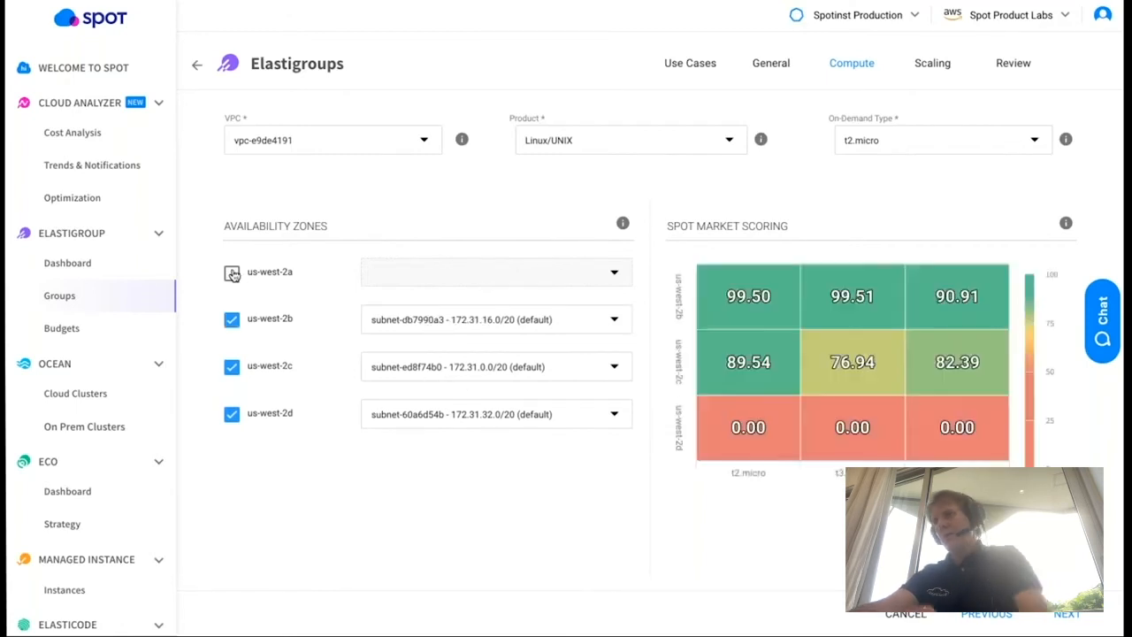
left_click(232, 273)
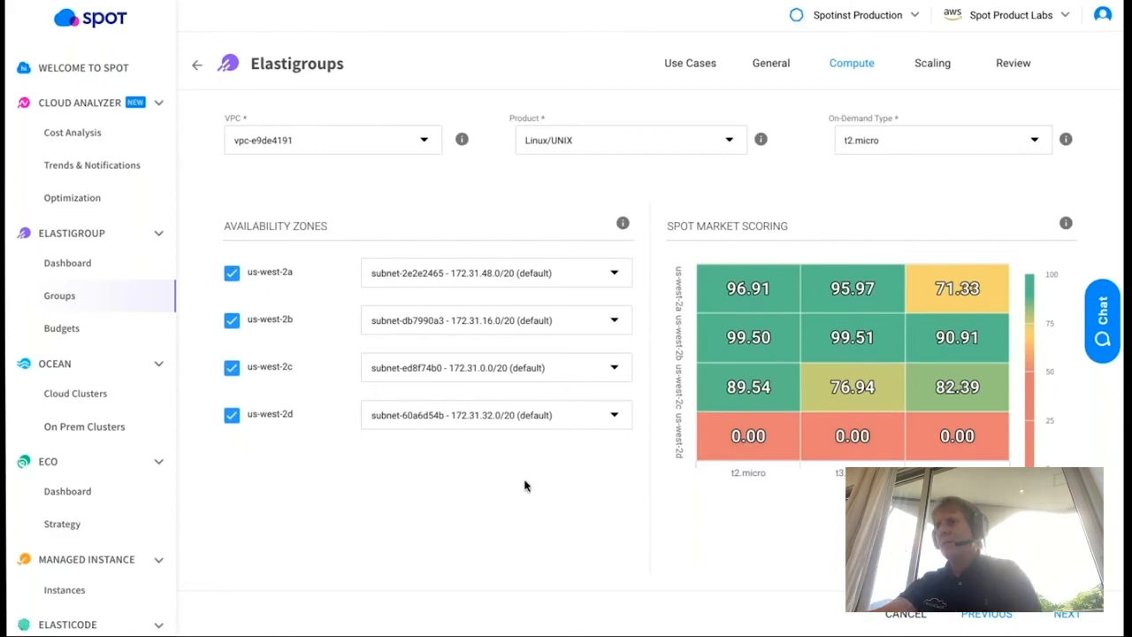
Review the available Spot Types for General Purpose, Compute Optimized and Accelerated Computing instances
scroll(525, 484, "down", 5)
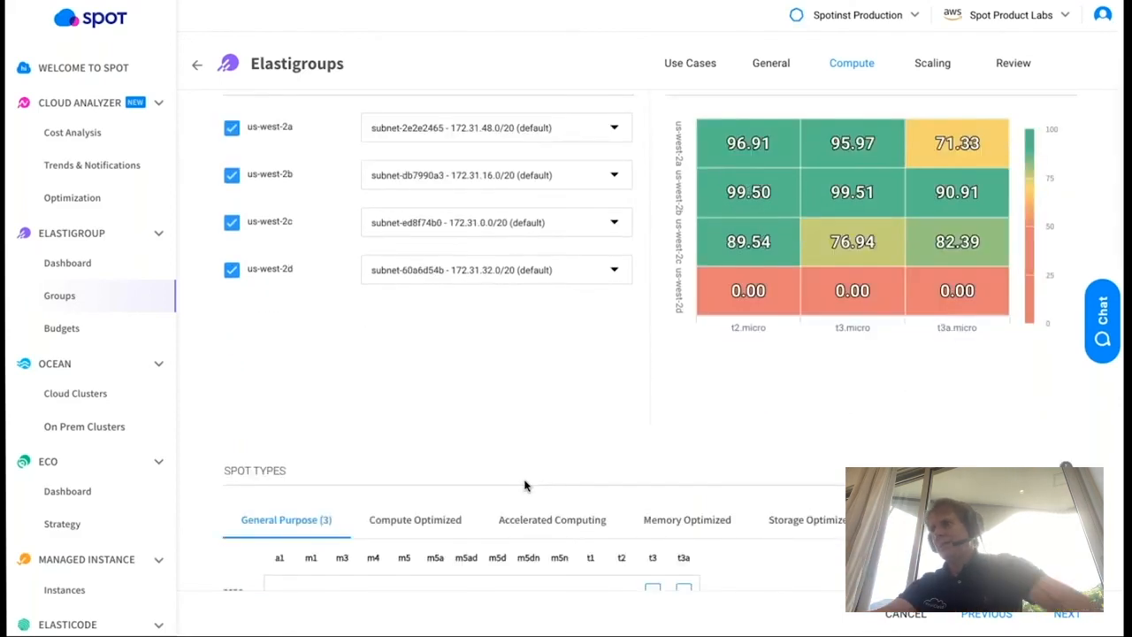
scroll(524, 484, "down", 2)
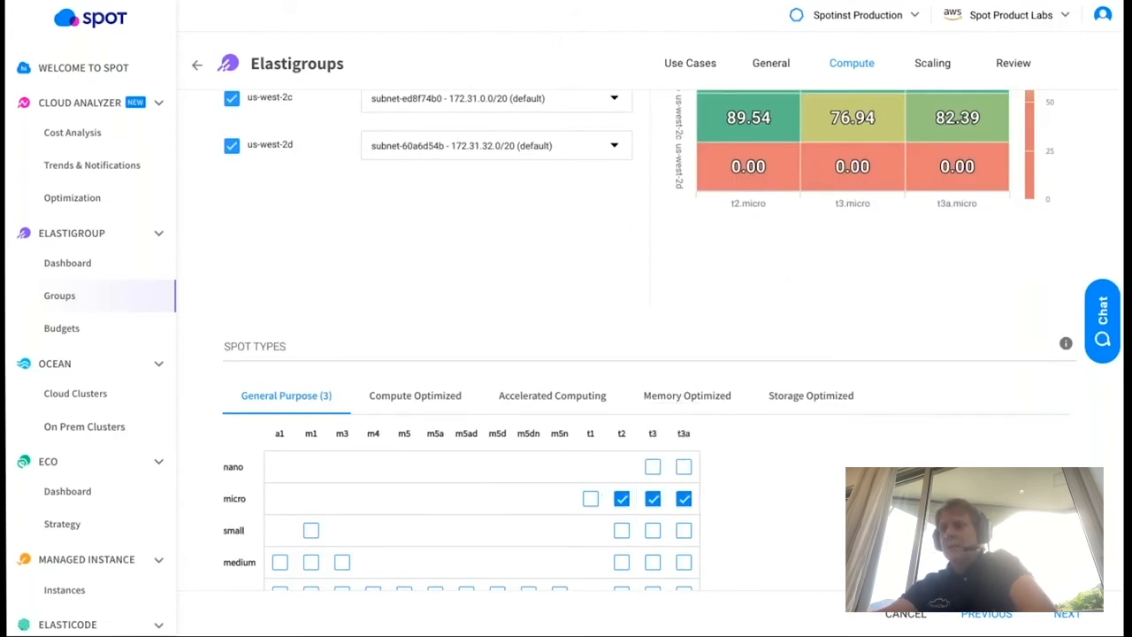
scroll(557, 511, "down", 2)
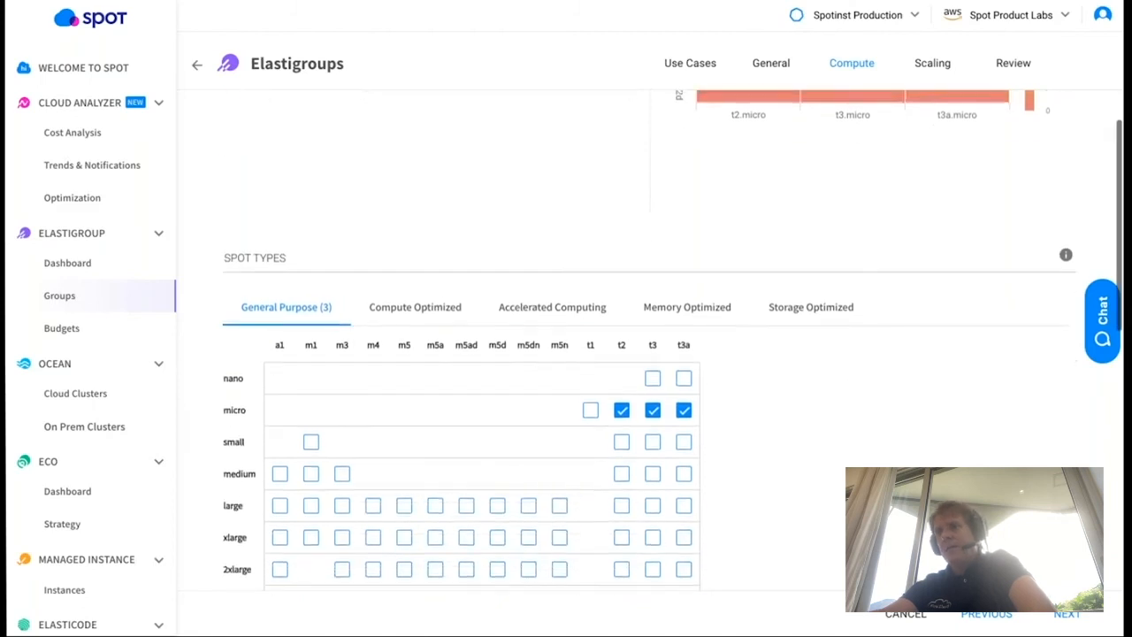
left_click(420, 314)
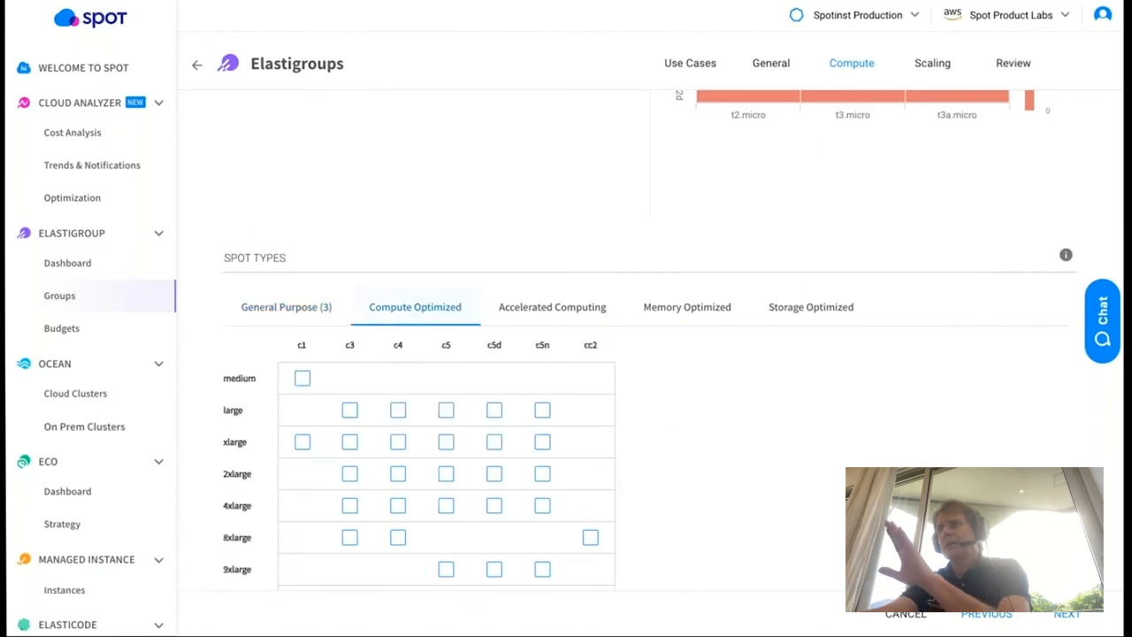
left_click(540, 311)
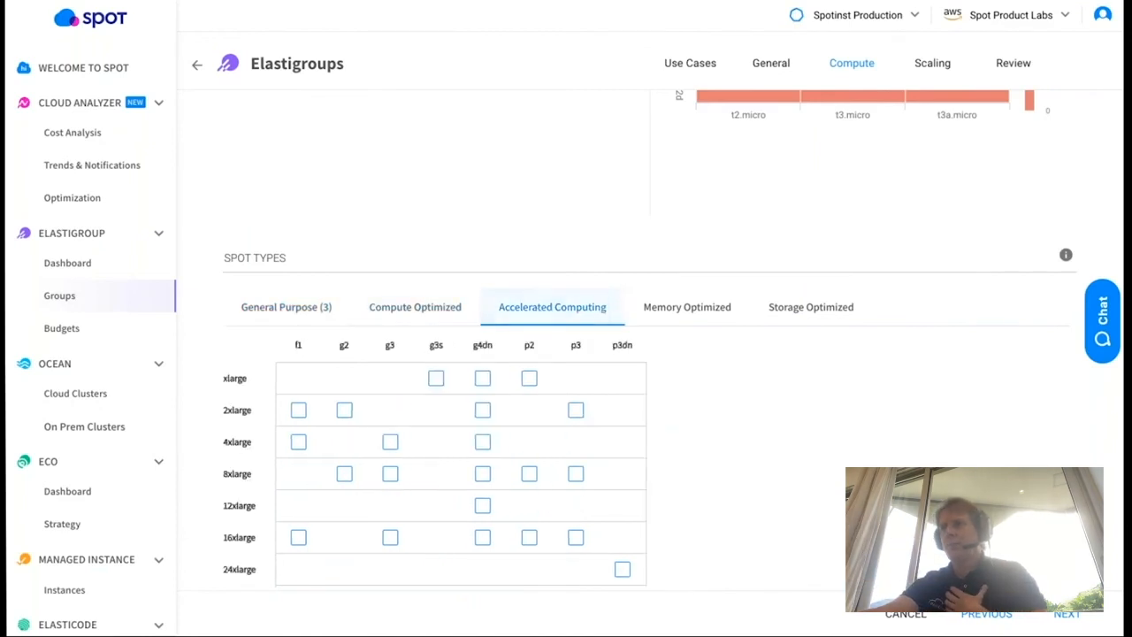
Review the available Spot Types for Memory Optimized and Storage Optimized instances, including the specifications of r5d.2xlarge
left_click(693, 313)
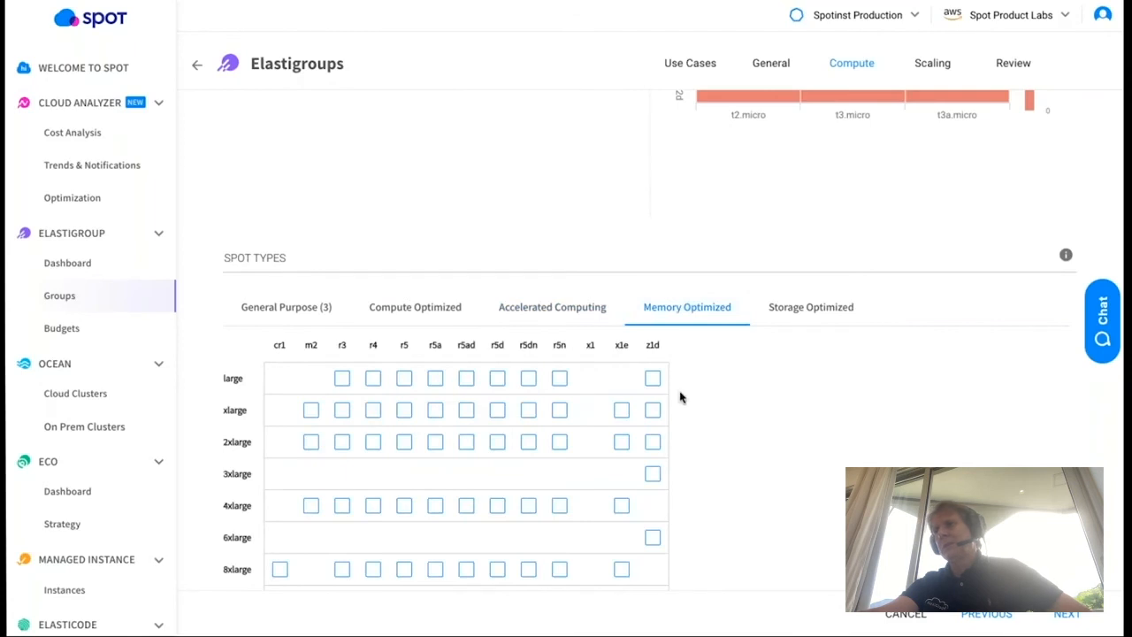
scroll(680, 397, "down", 1)
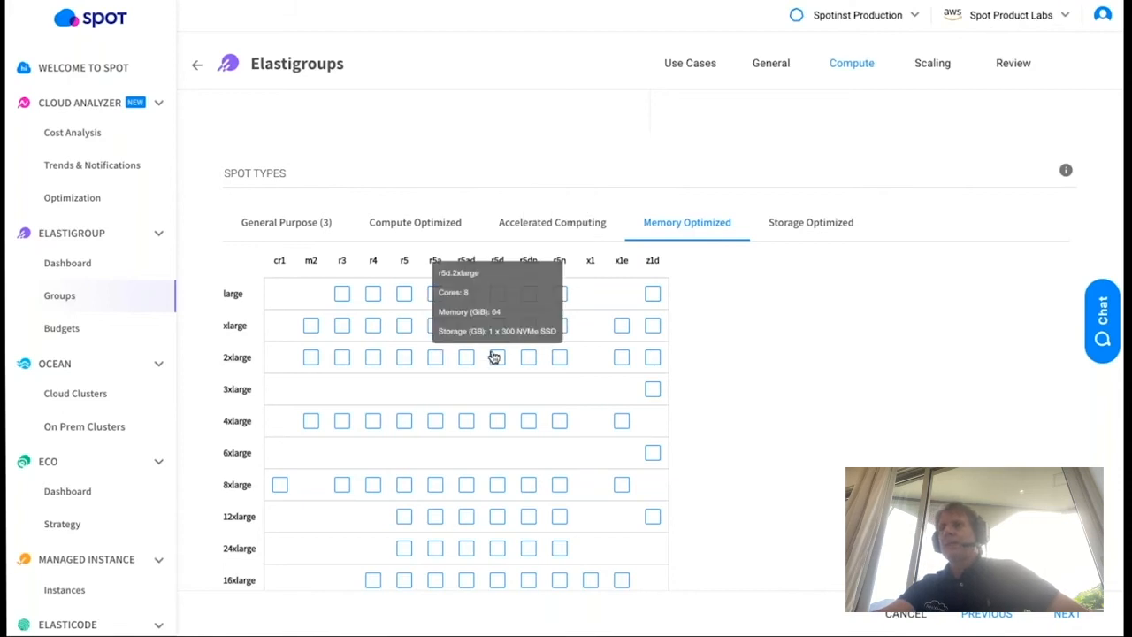
mouse_move(495, 356)
scroll(495, 357, "up", 1)
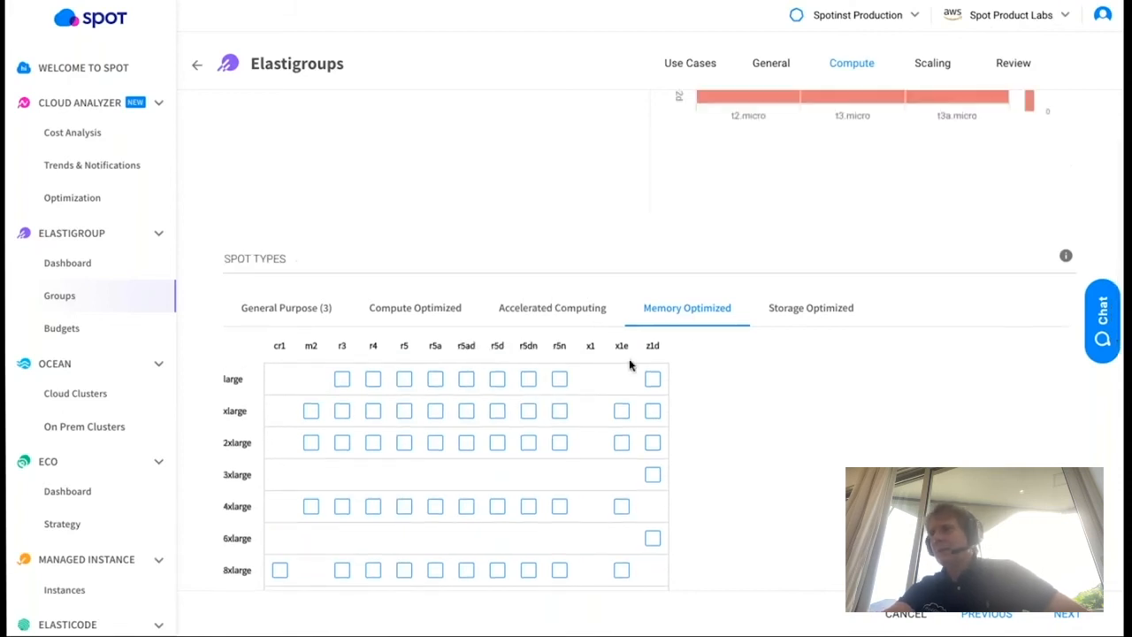
left_click(794, 318)
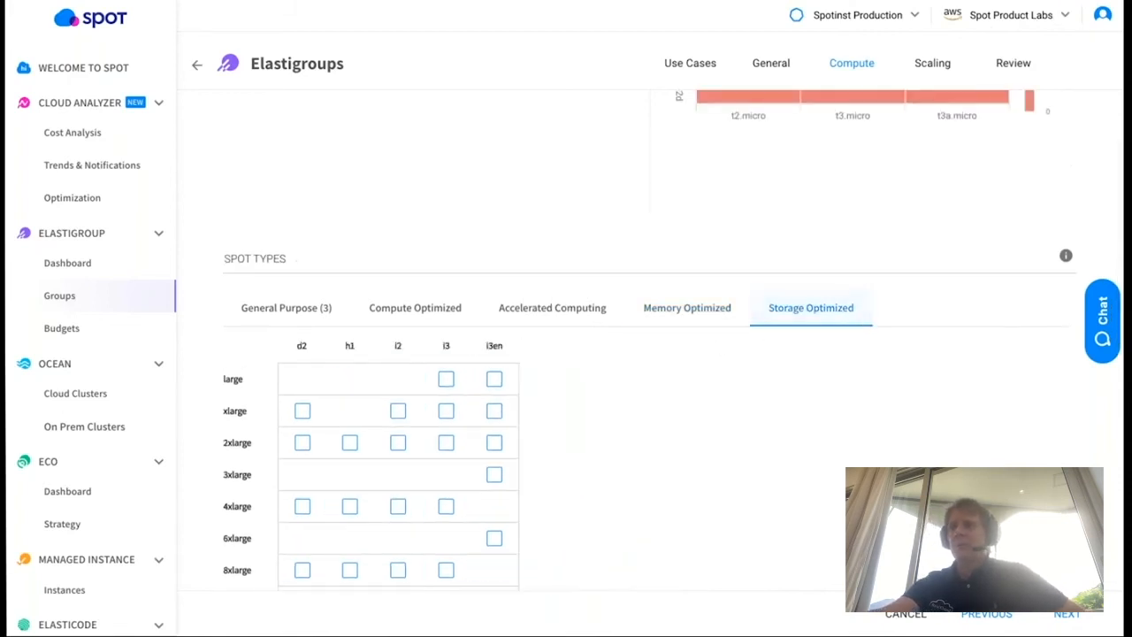
Add the General Purpose spot types t2.small, t3.small and t3a.small and check their Spot Market Scoring across the availability zones
left_click(286, 309)
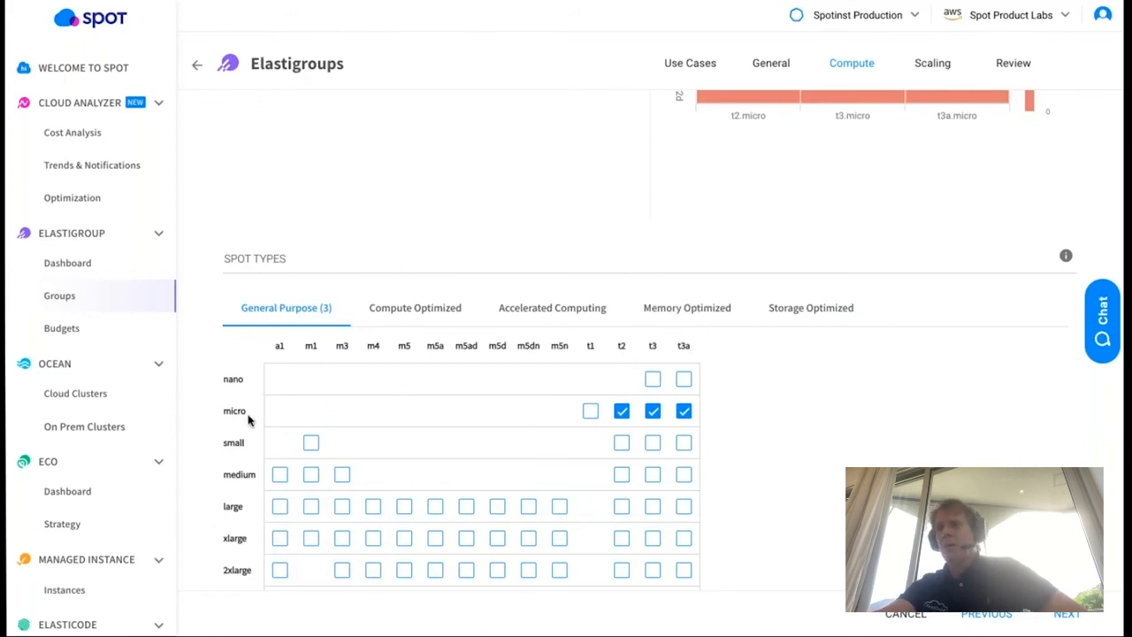
left_click(621, 445)
left_click(653, 446)
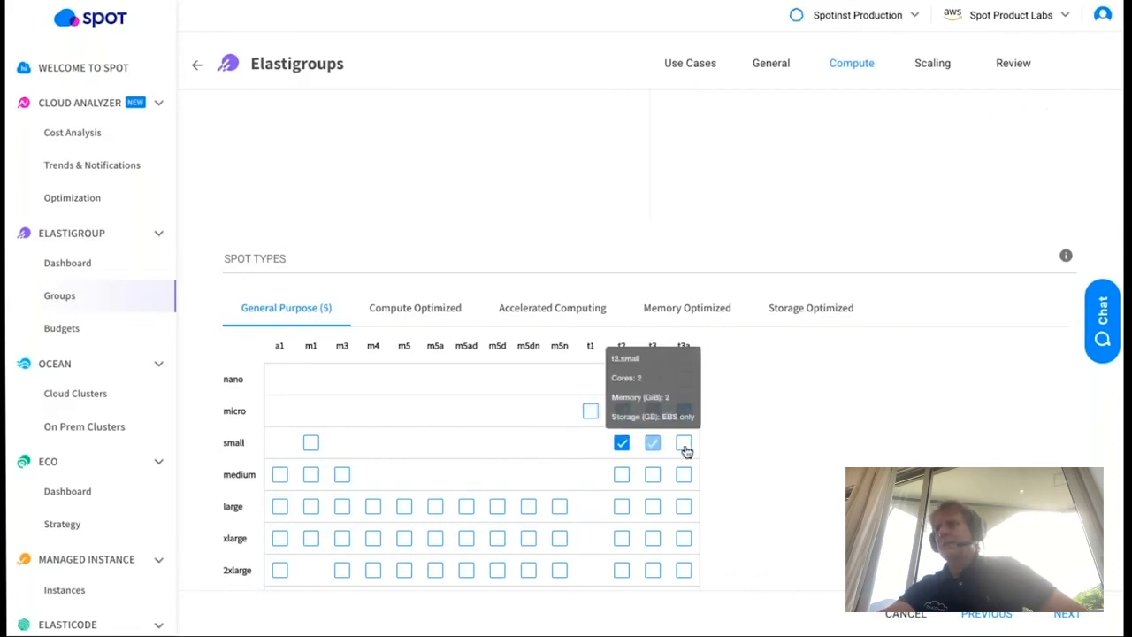
left_click(684, 448)
scroll(685, 451, "up", 1)
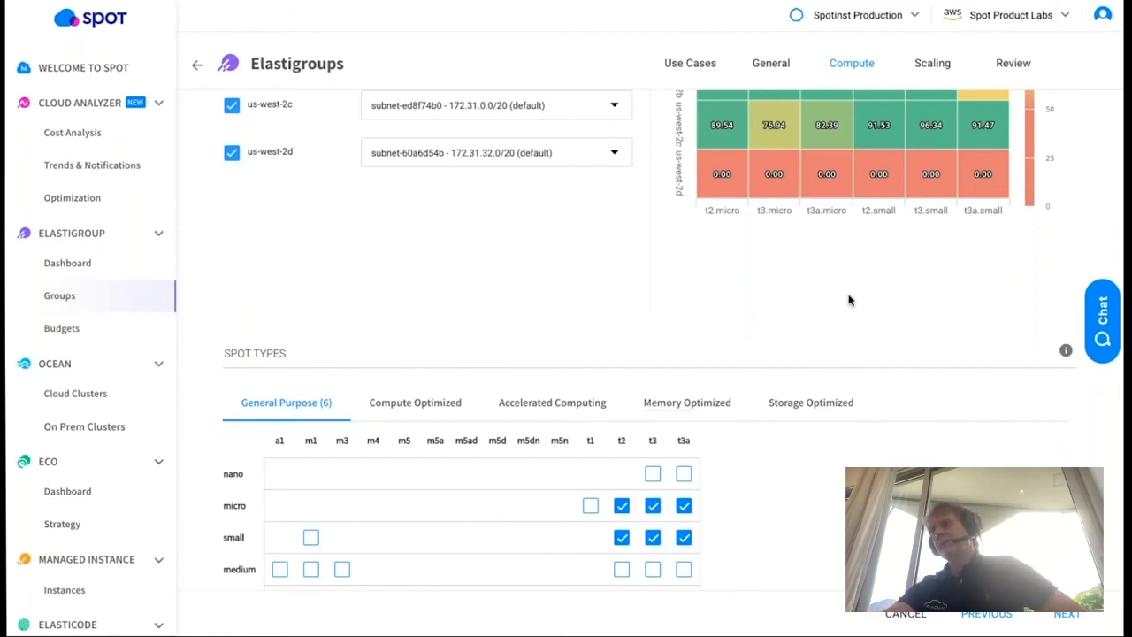
scroll(849, 301, "up", 3)
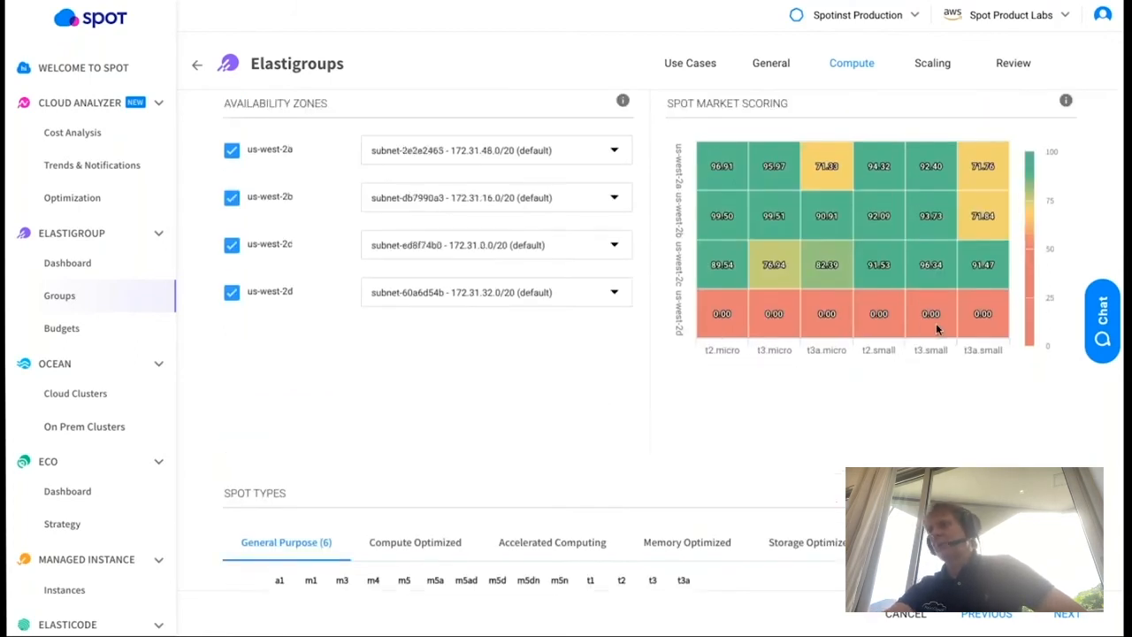
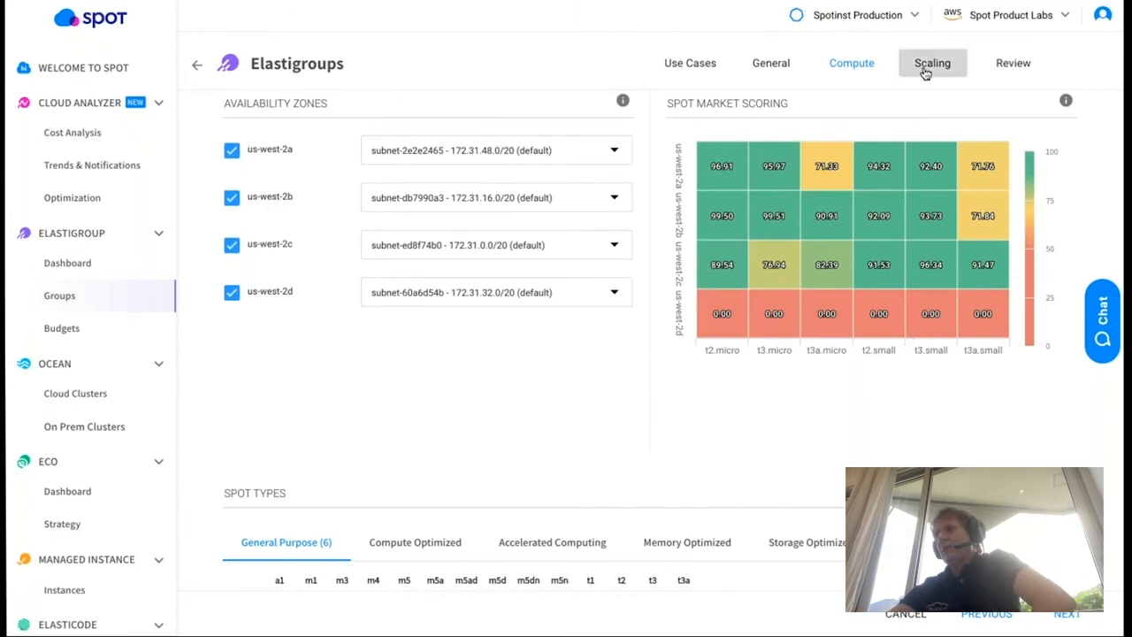
Look over the group's scaling policy settings and review summary, and examine the generated Terraform template
left_click(963, 74)
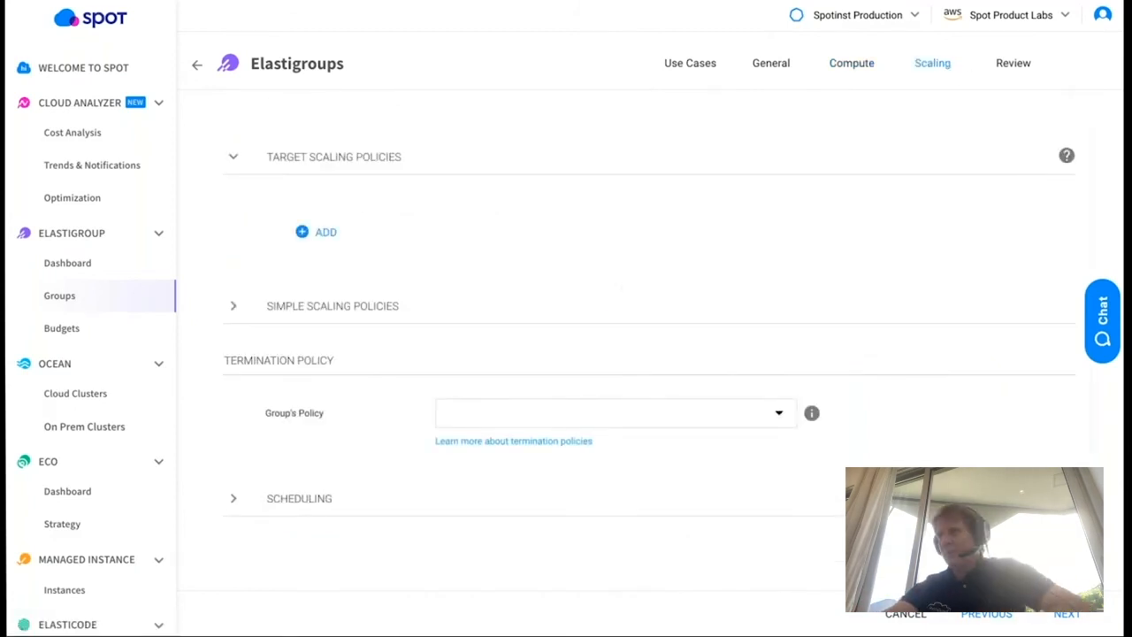
left_click(1013, 71)
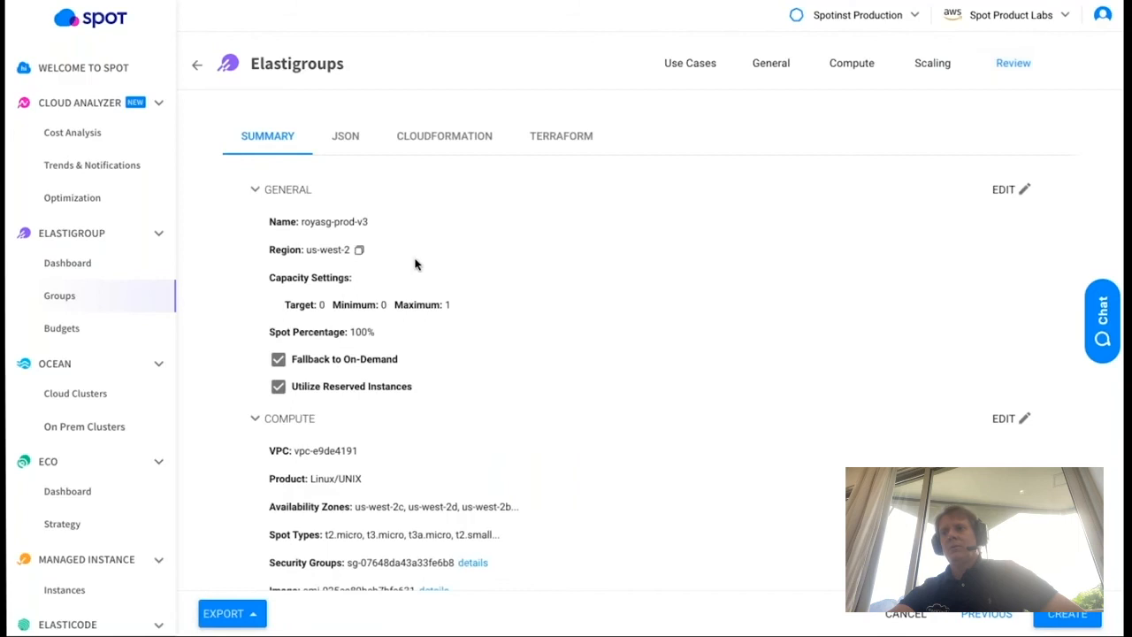
scroll(415, 264, "down", 2)
scroll(416, 264, "up", 2)
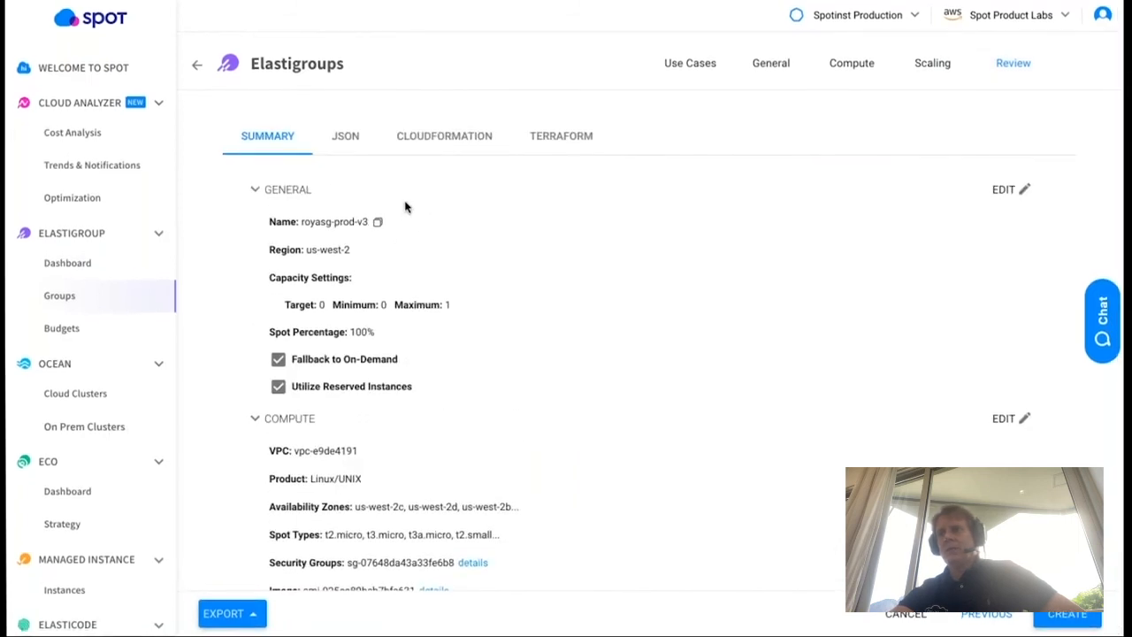
left_click(543, 139)
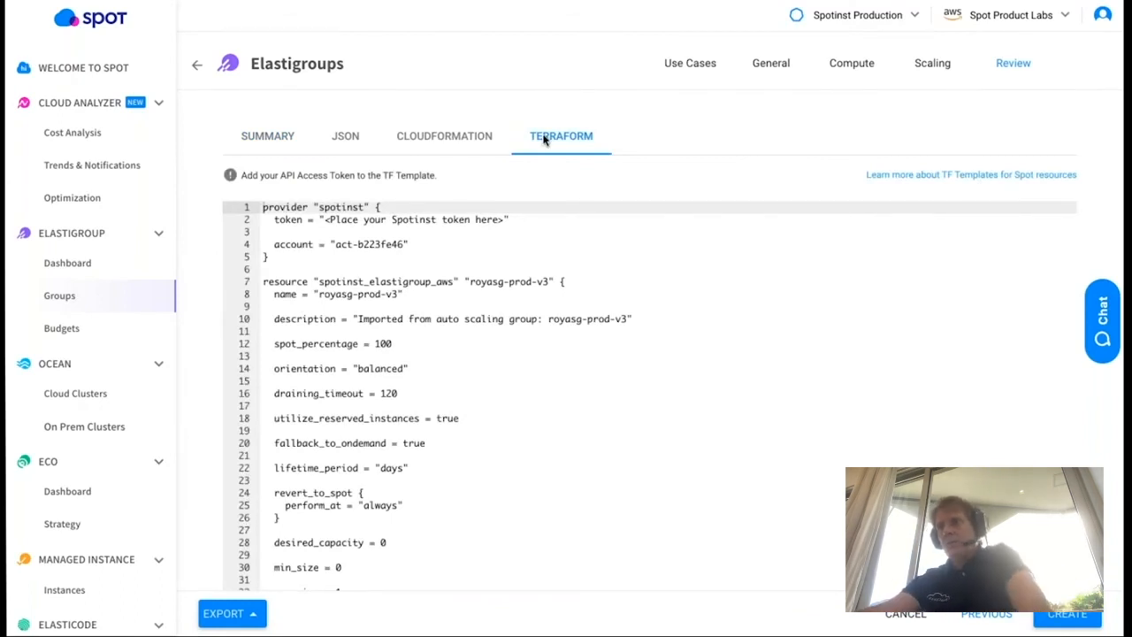
left_click_drag(264, 201, 285, 417)
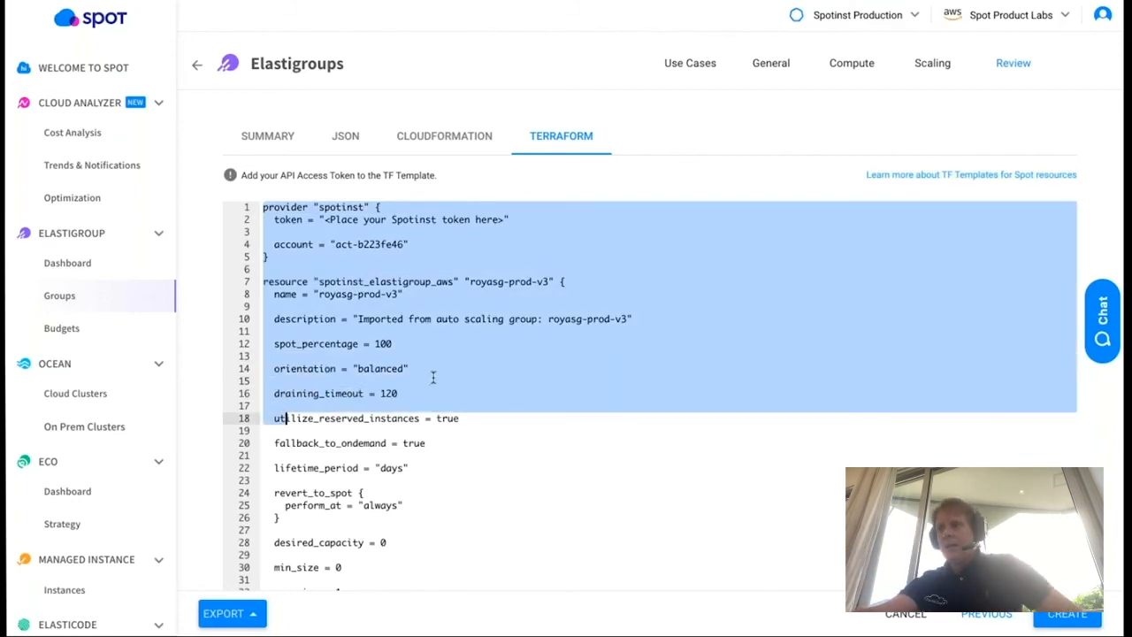
left_click(494, 442)
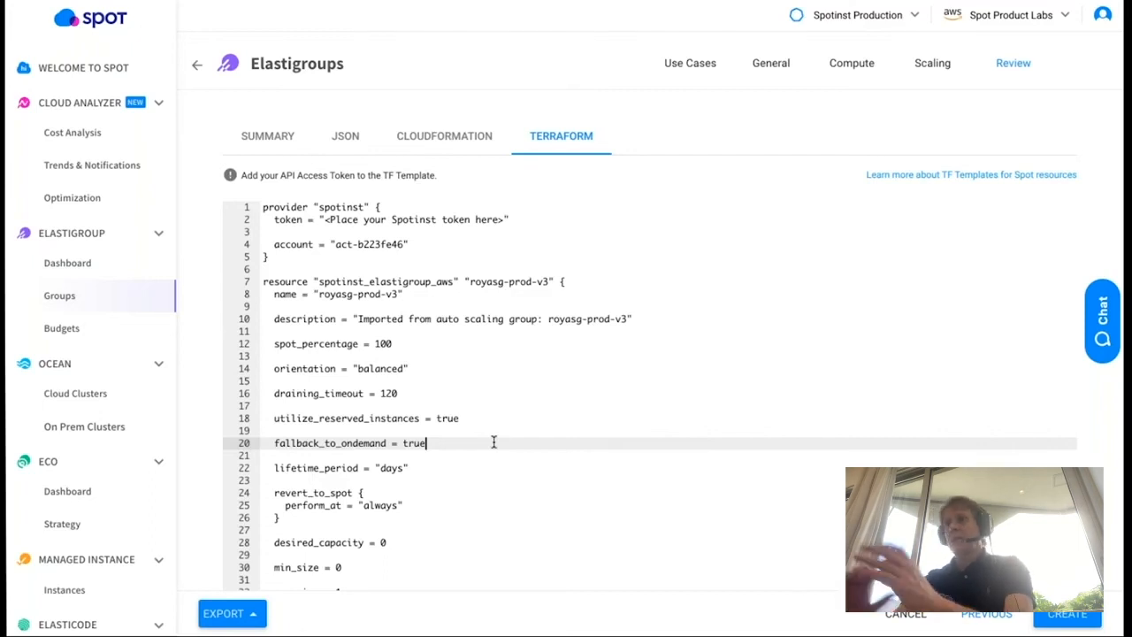
Switch from the Spot Product Labs account to the Production account and show its Ocean cloud clusters
left_click(158, 237)
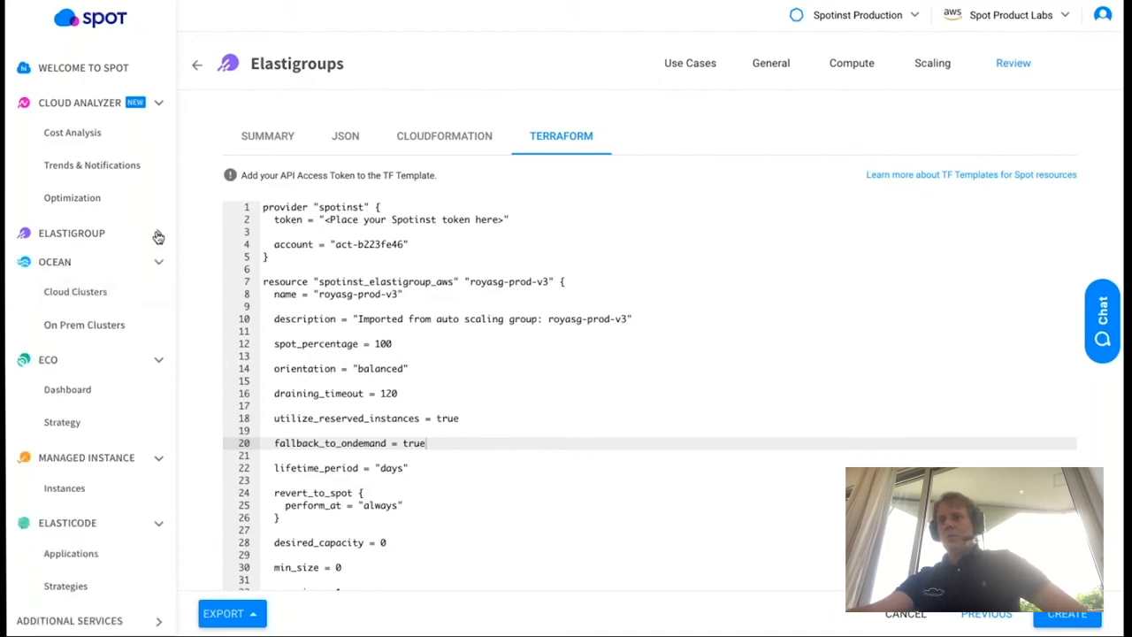
left_click(159, 263)
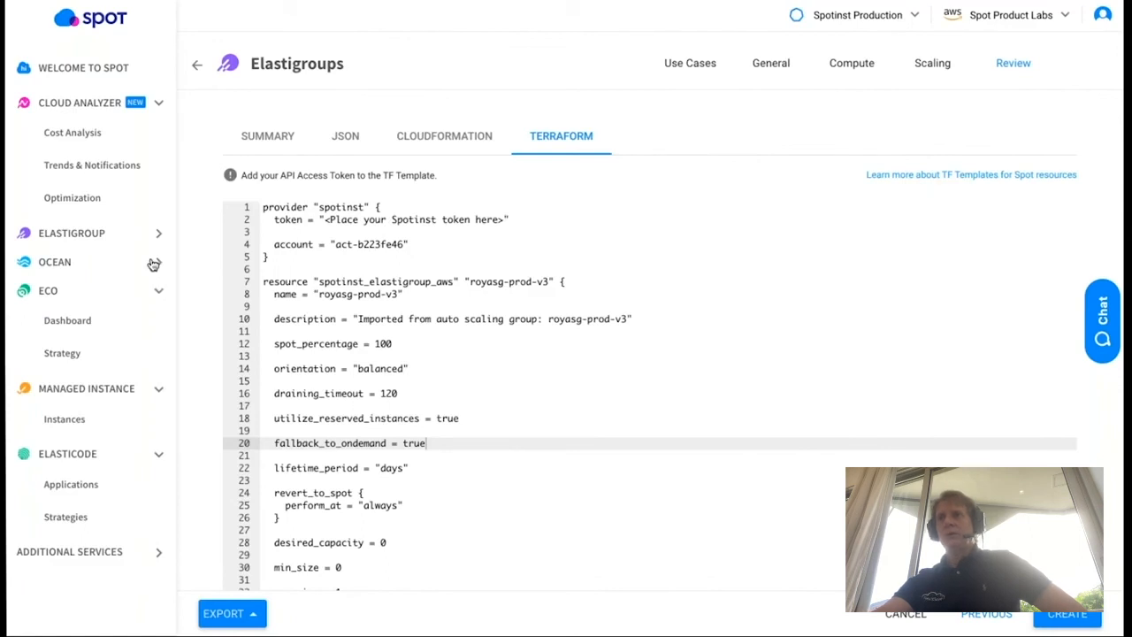
left_click(156, 262)
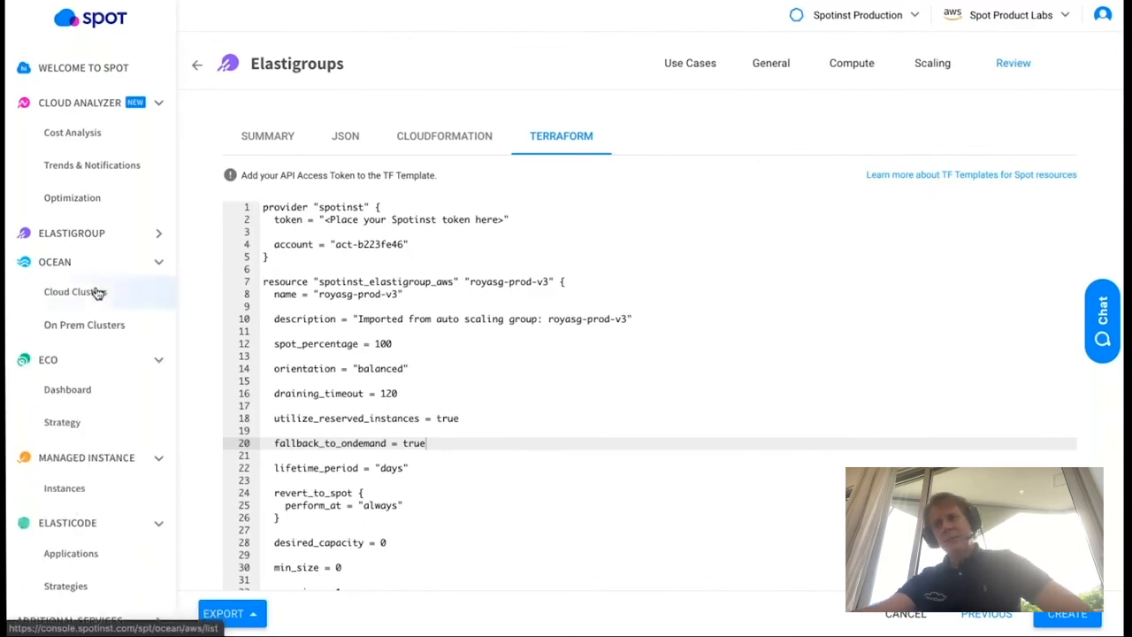
left_click(75, 290)
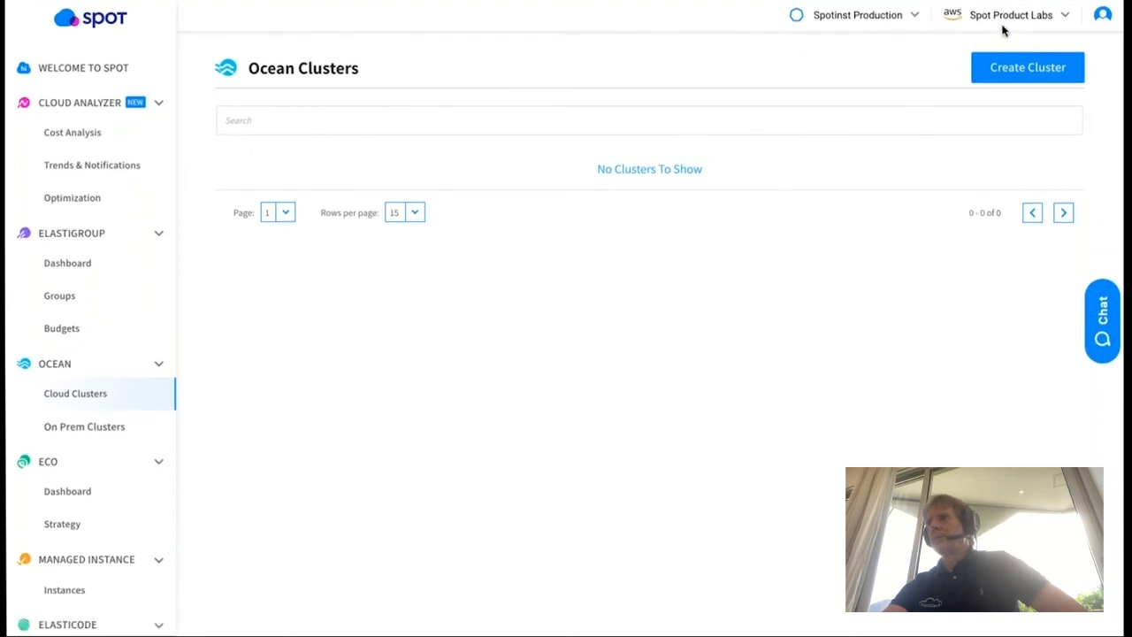
left_click(1003, 23)
left_click(1003, 184)
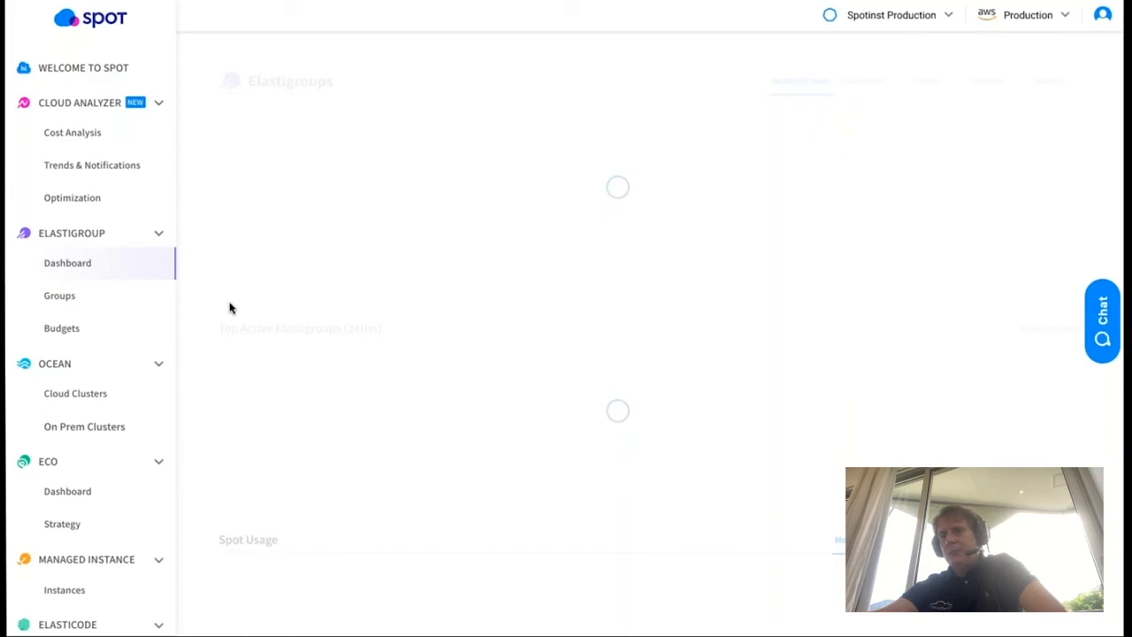
left_click(95, 396)
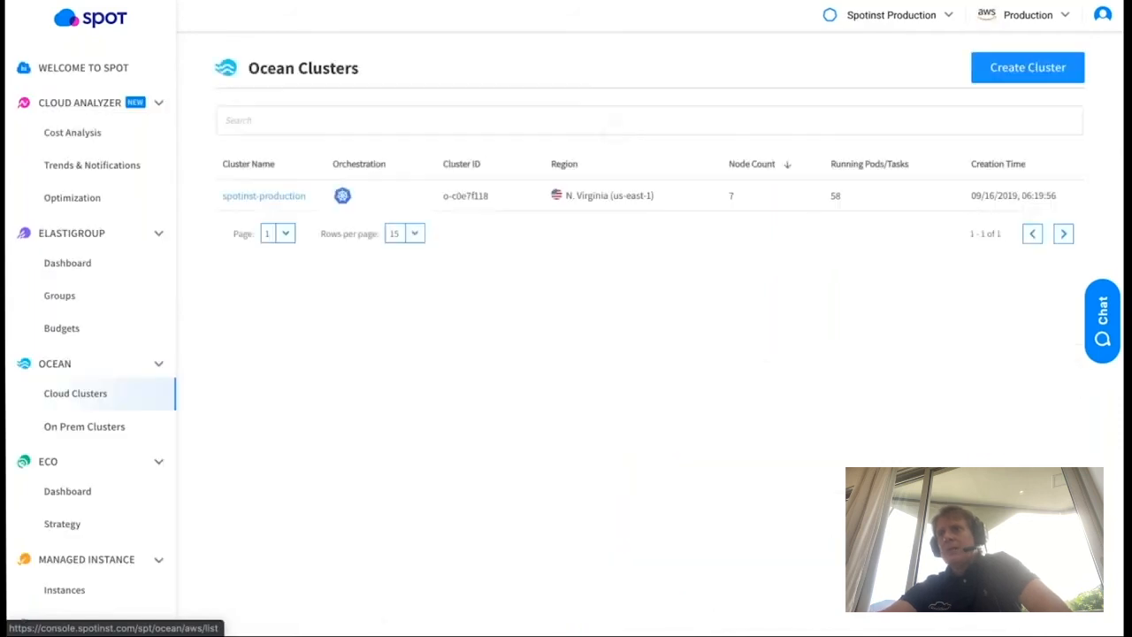
Open the spotinst-production cluster and examine its overview of nodes, costs, savings and CPU allocation
left_click(265, 196)
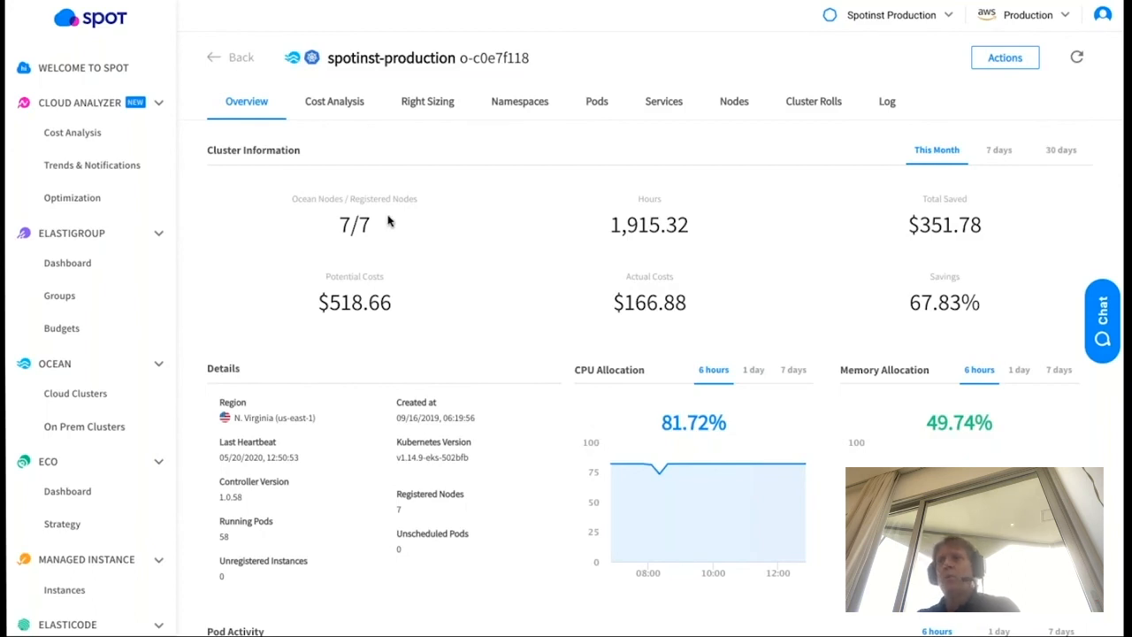
left_click_drag(384, 221, 331, 223)
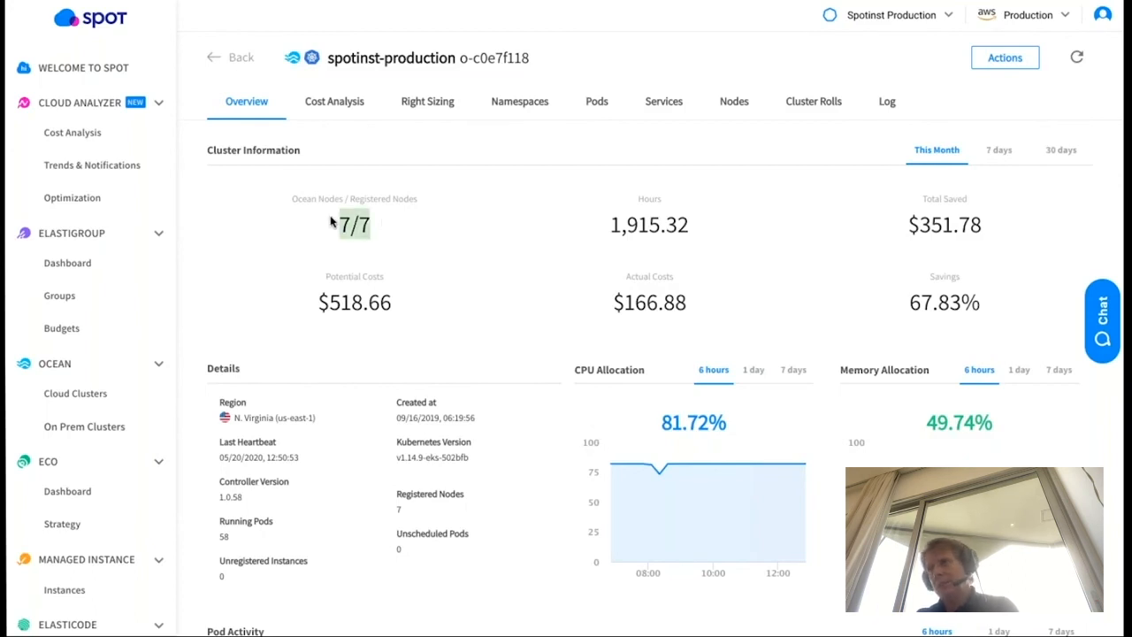
mouse_move(679, 469)
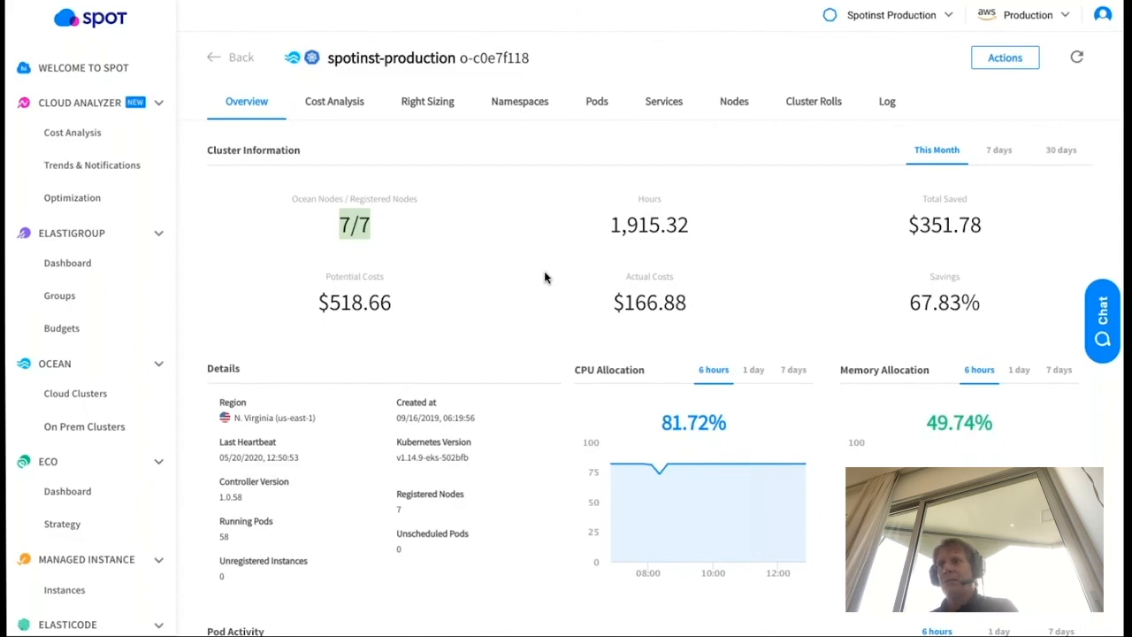
Examine the cluster's daily cost analysis chart and the cost breakdown by namespace
left_click(354, 104)
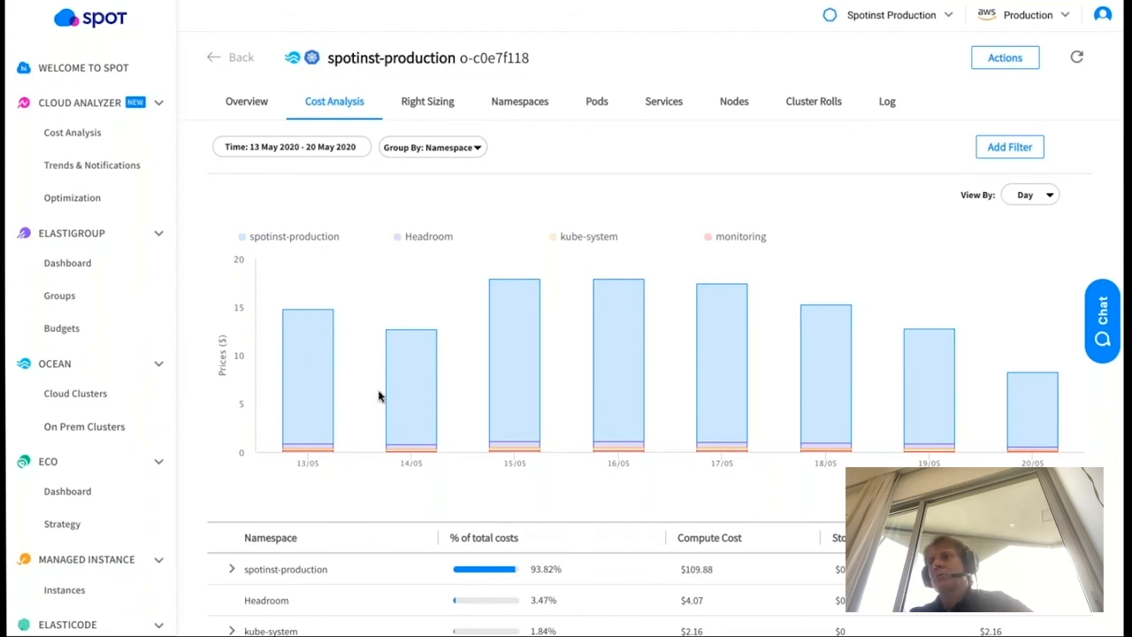
scroll(378, 395, "down", 3)
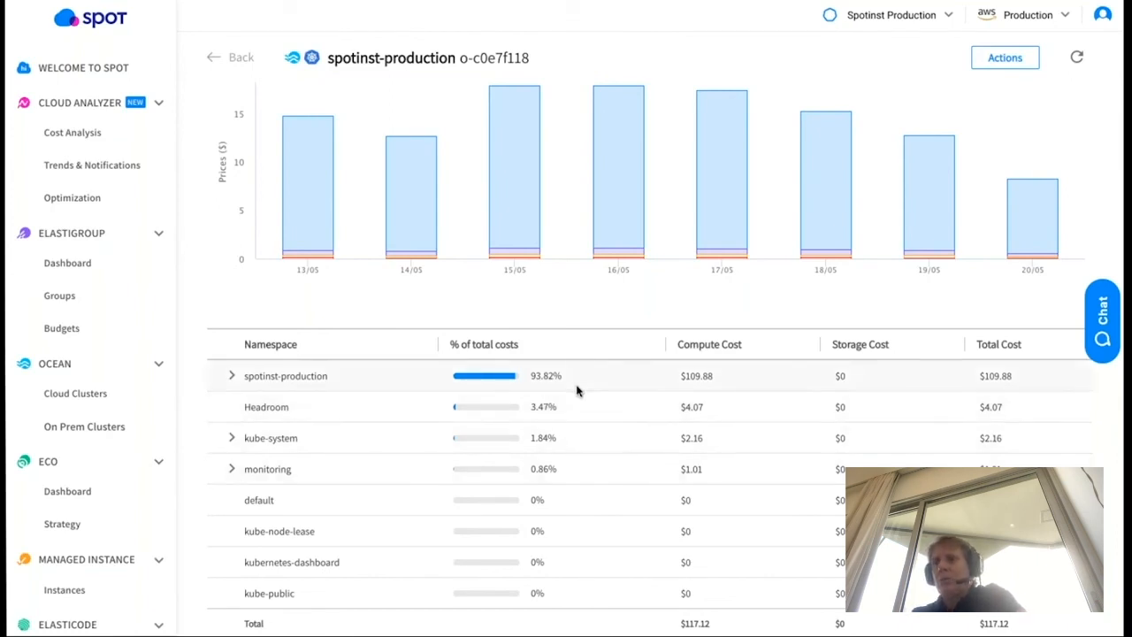
scroll(484, 252, "down", 1)
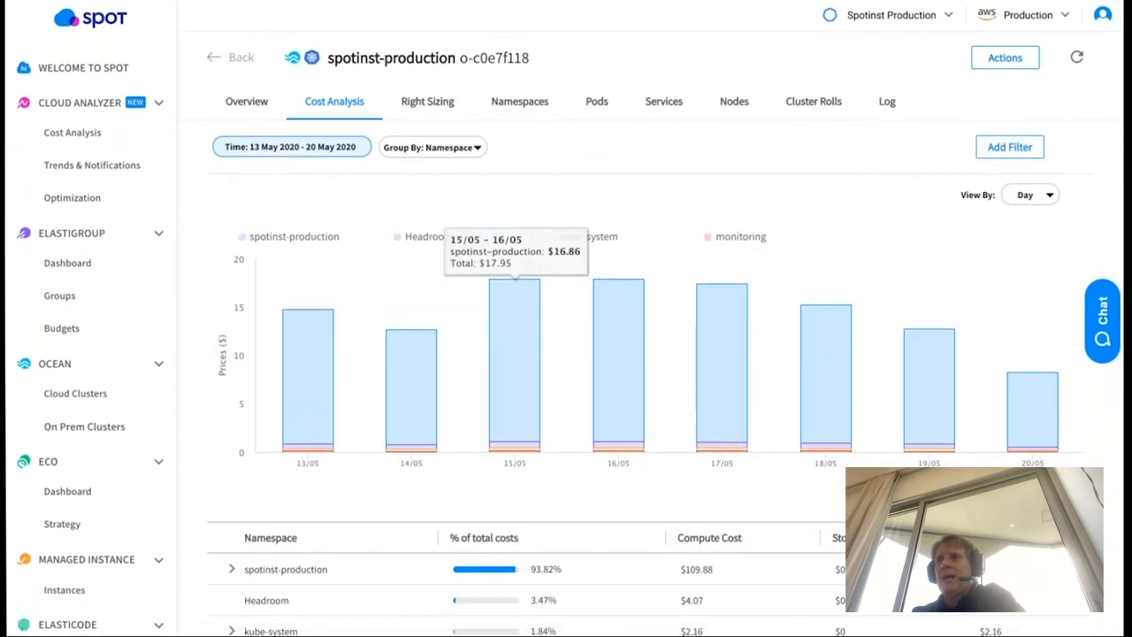
scroll(517, 469, "down", 5)
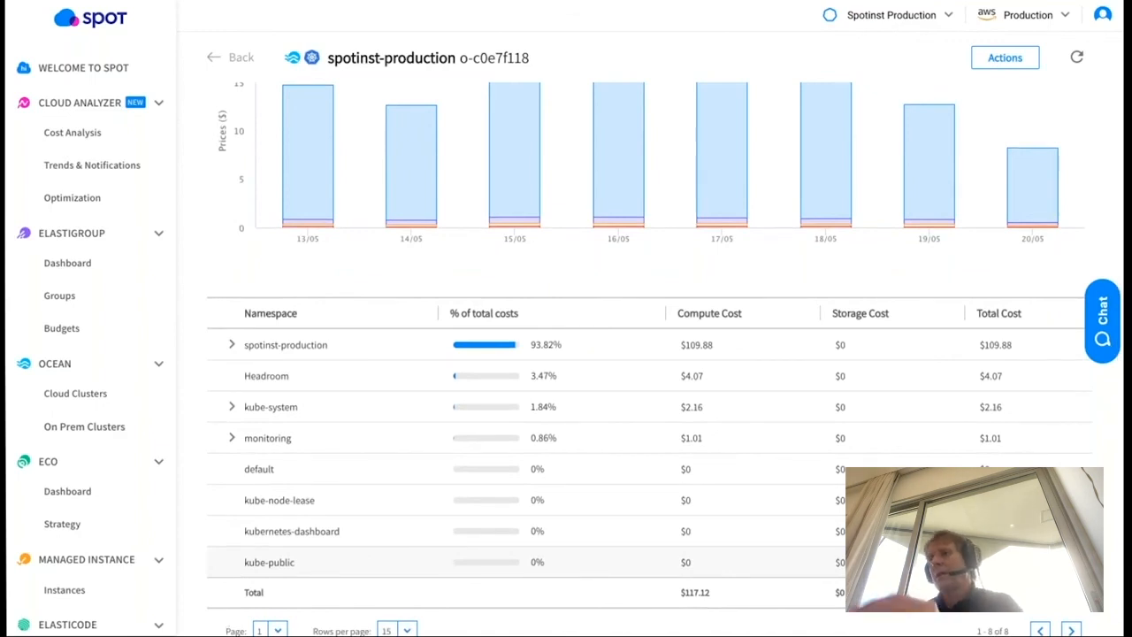
scroll(477, 324, "up", 5)
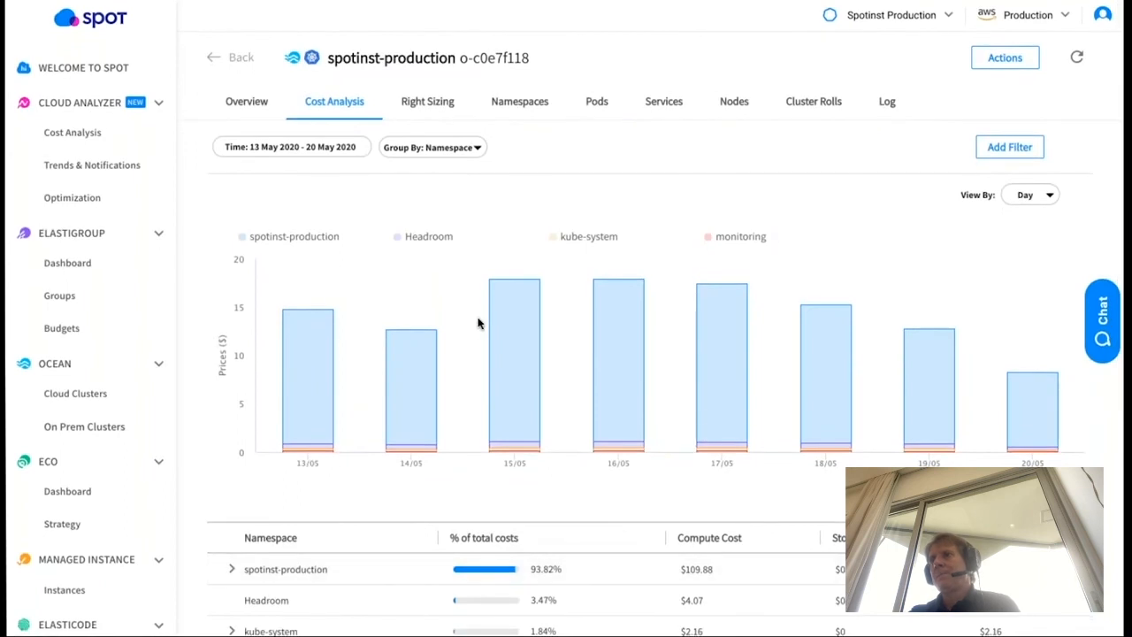
Compare requested and recommended CPU and memory over the past 7 days in the cluster's Right Sizing view
left_click(427, 102)
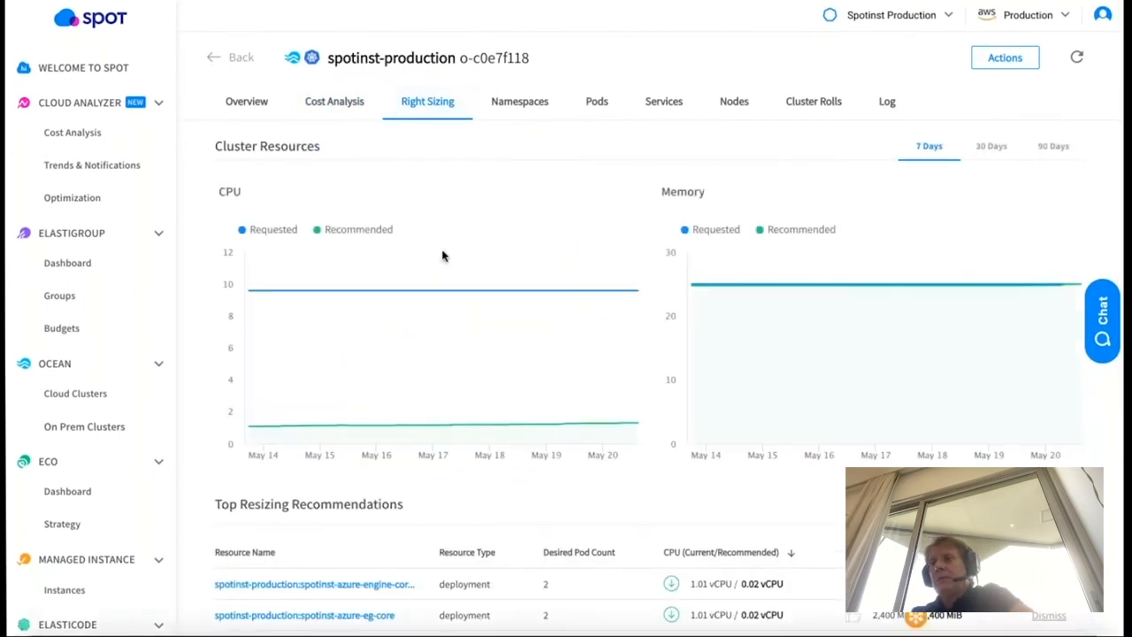
mouse_move(370, 321)
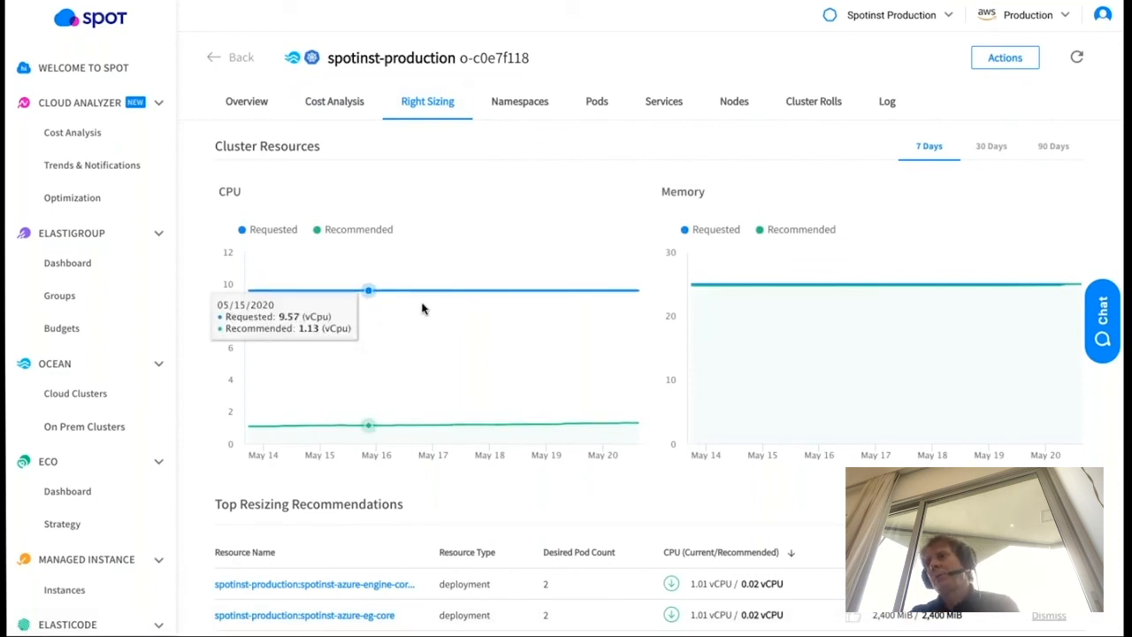
mouse_move(584, 318)
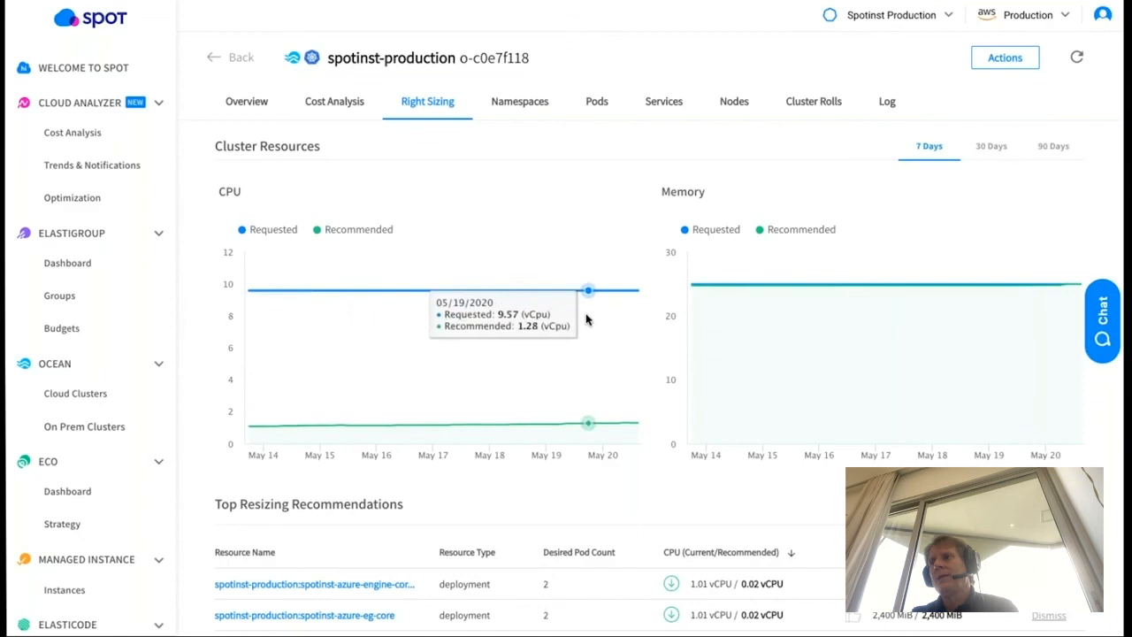
mouse_move(764, 300)
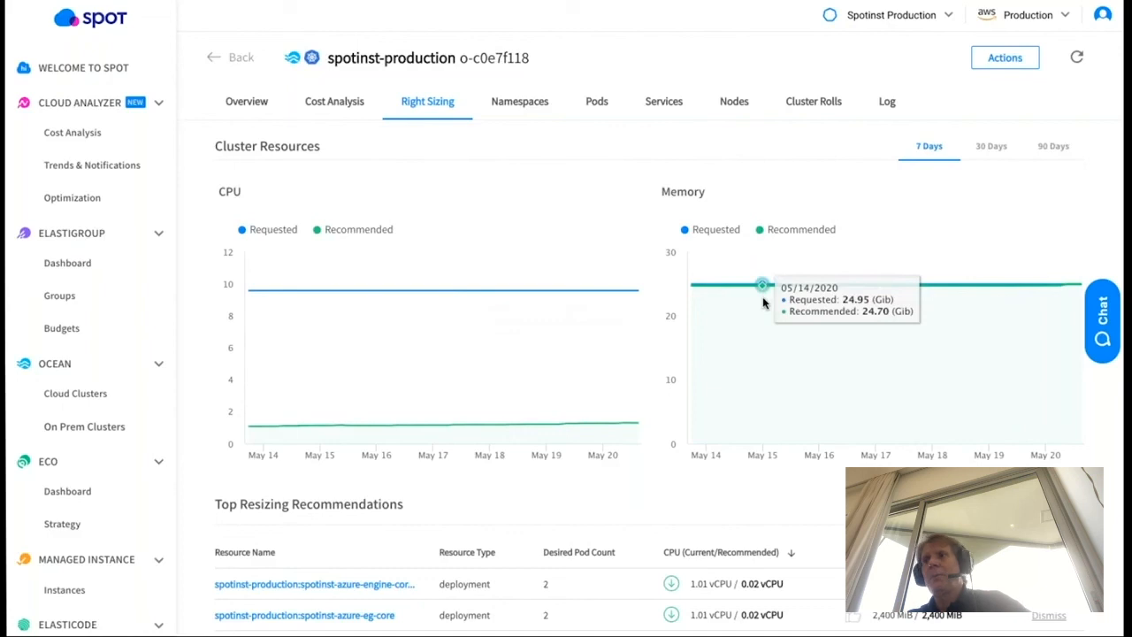
mouse_move(546, 299)
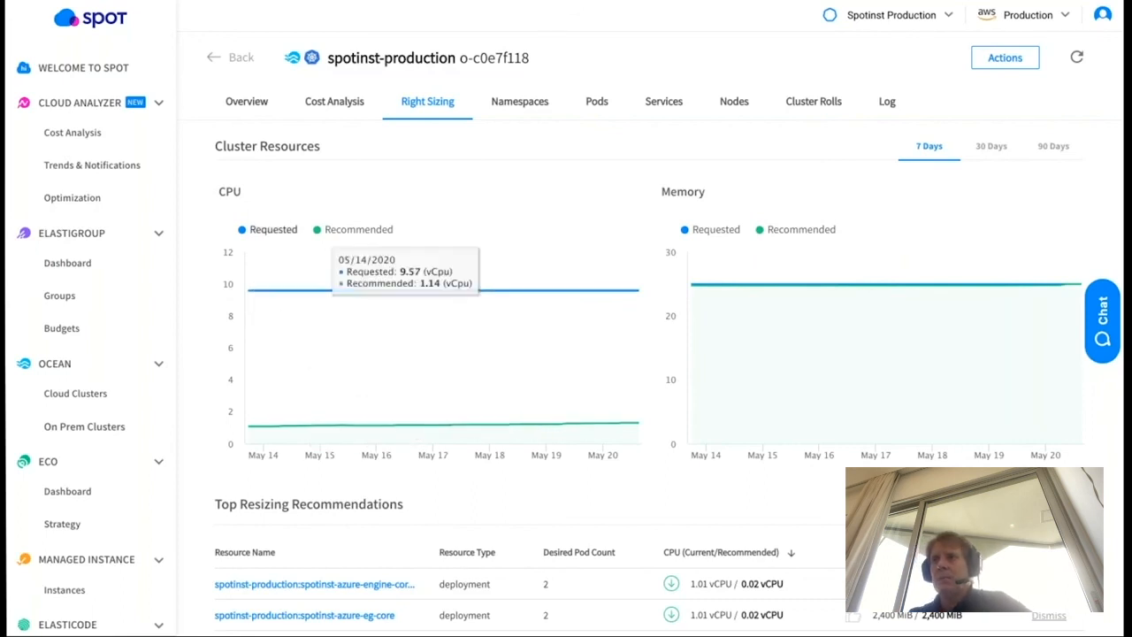
double_click(229, 191)
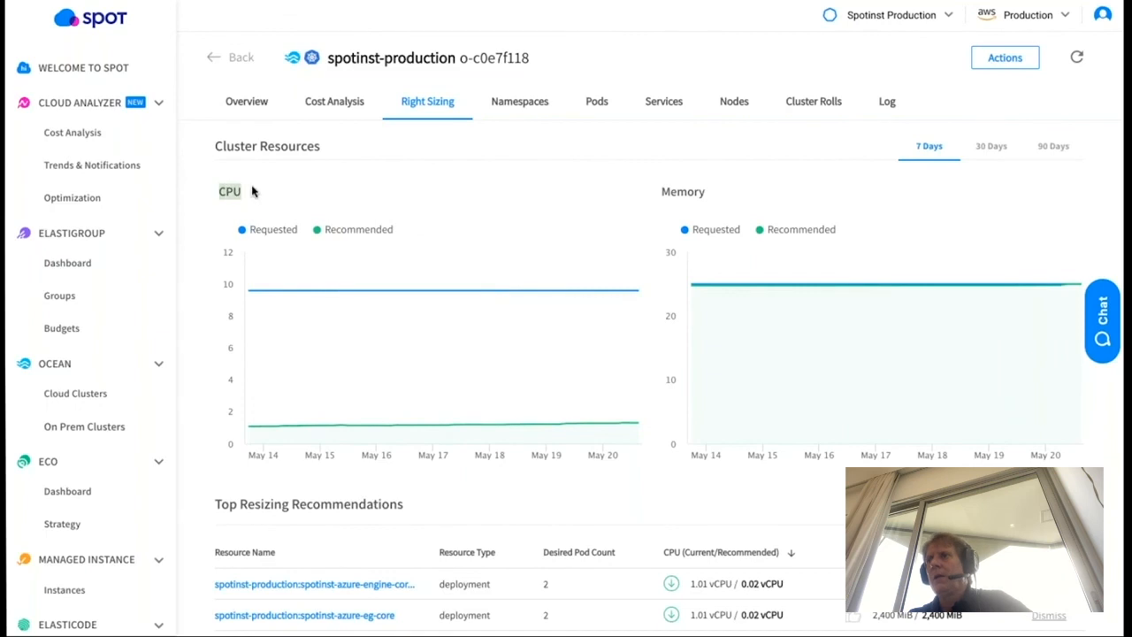
Review the cluster's top resizing recommendations for CPU and memory, and set the Cluster Resources charts to 30 days
double_click(667, 191)
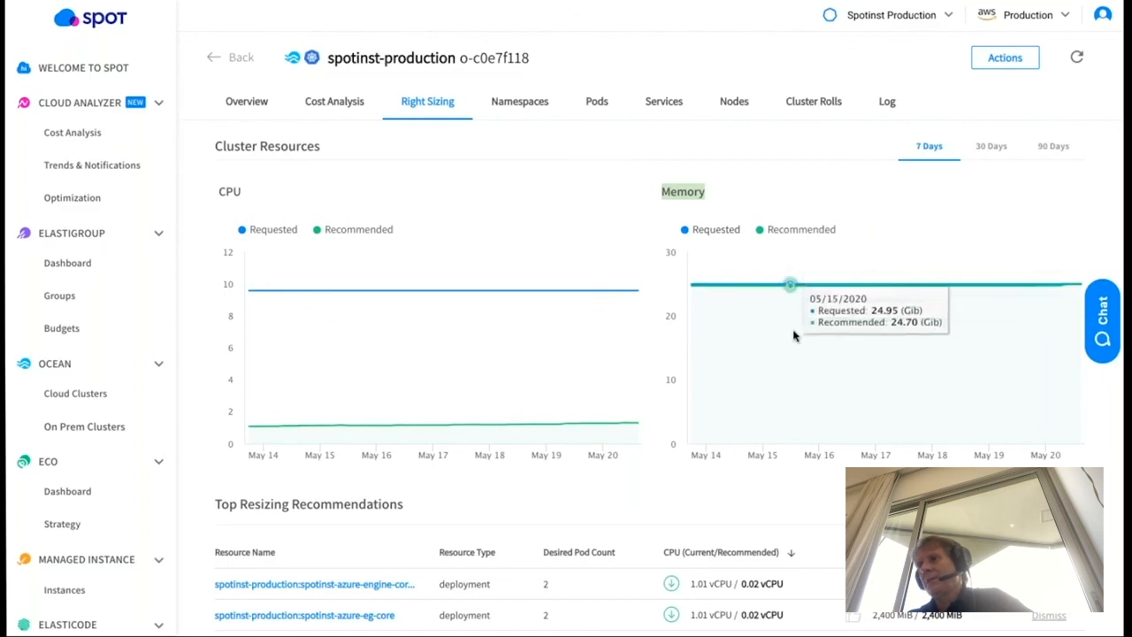
scroll(793, 335, "down", 1)
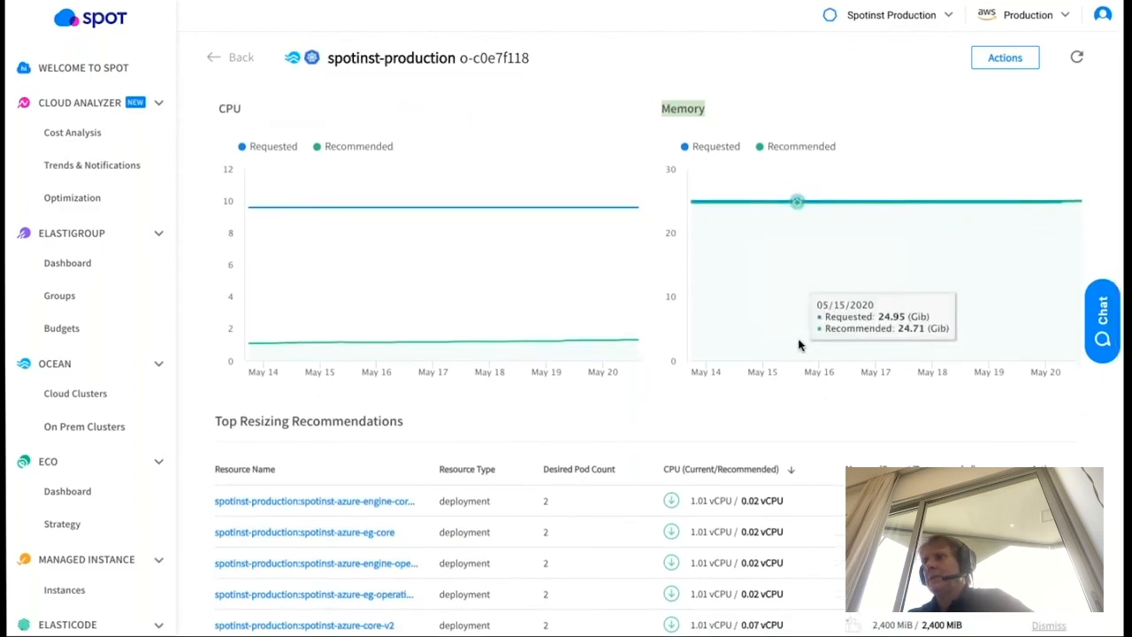
scroll(799, 344, "down", 1)
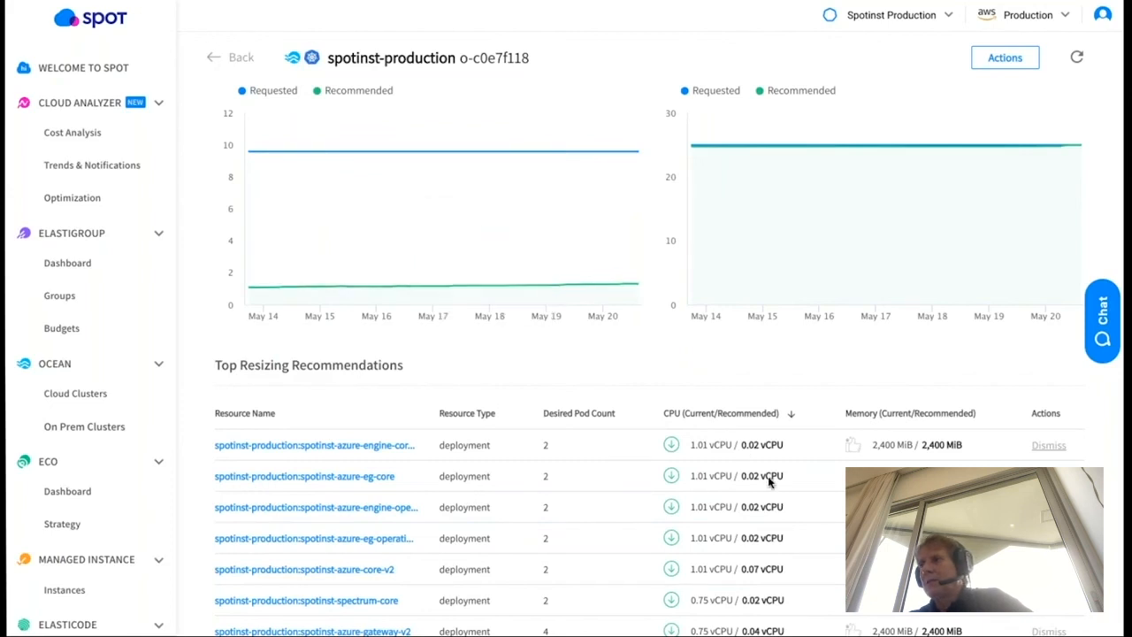
scroll(769, 480, "down", 3)
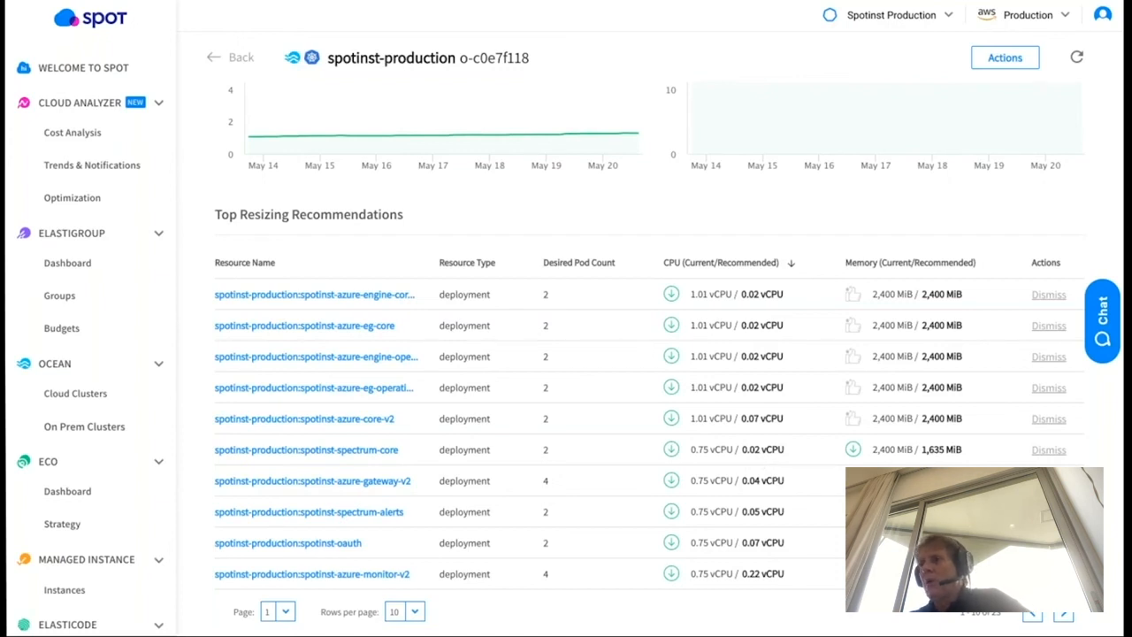
scroll(842, 533, "down", 1)
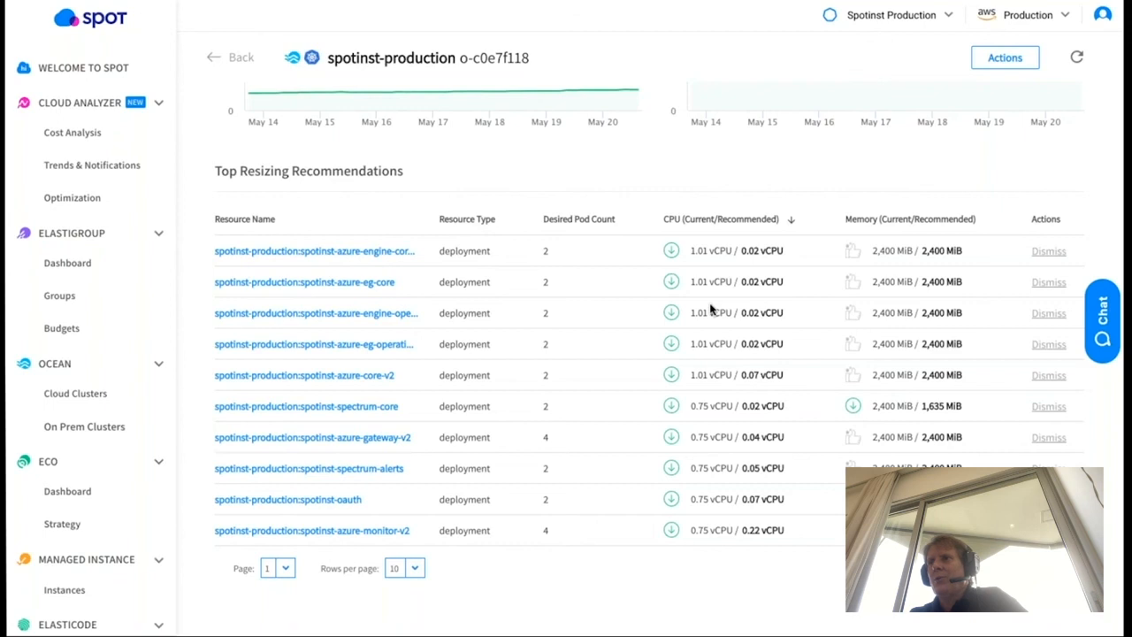
scroll(710, 308, "up", 5)
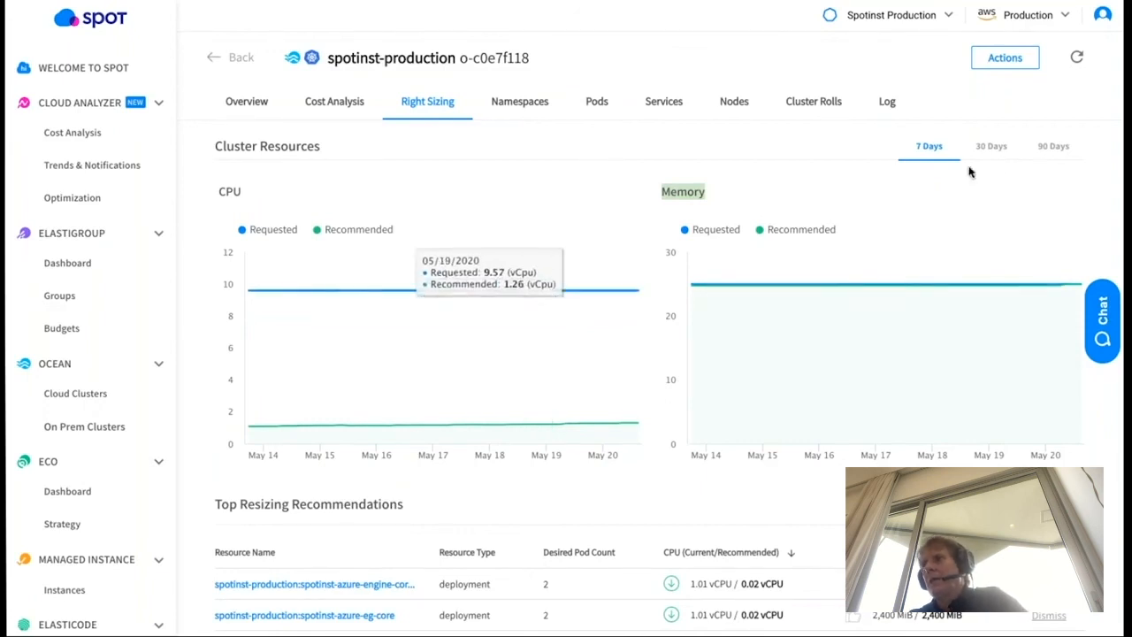
left_click(1000, 156)
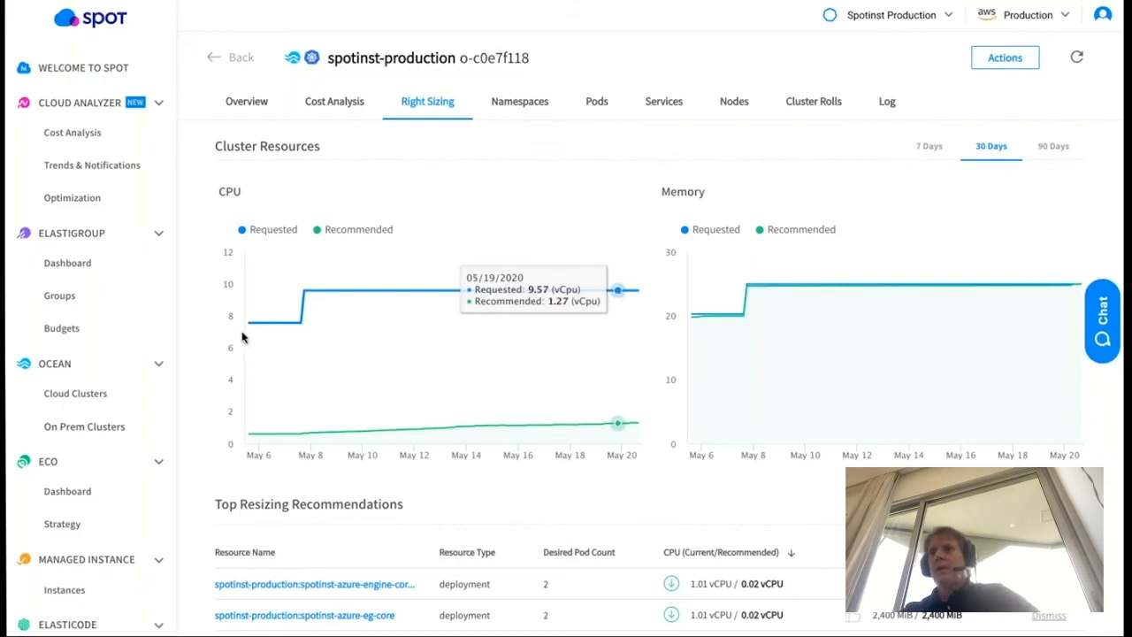
Open the Elastigroup dashboard and examine the month-to-date savings percentage, potential costs, actual spot costs and total saved
left_click(107, 271)
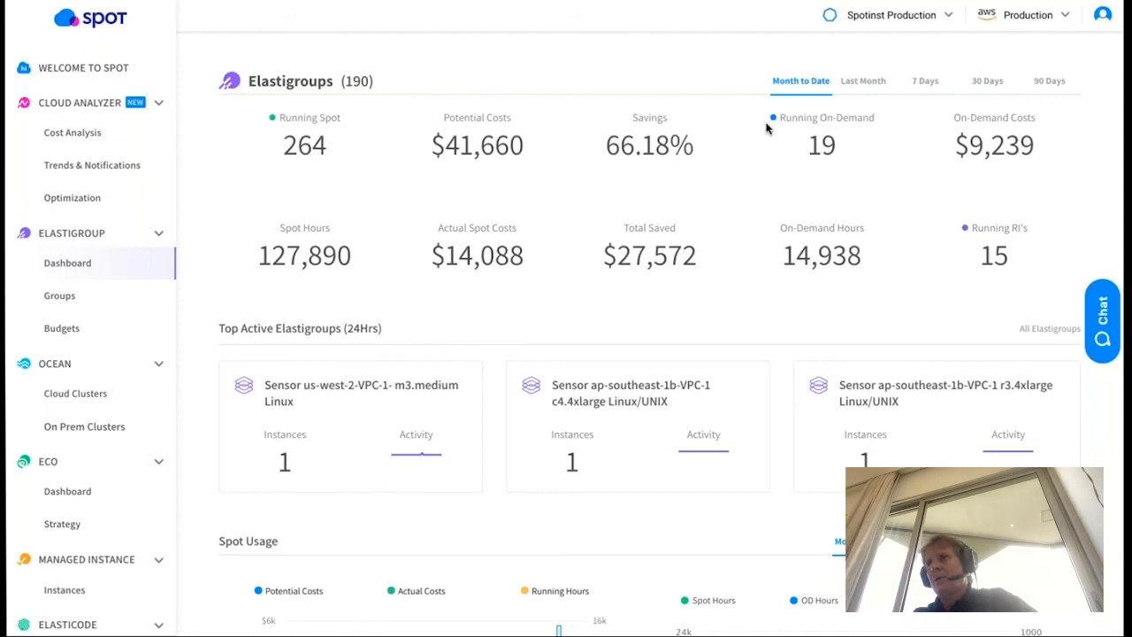
left_click_drag(605, 148, 688, 156)
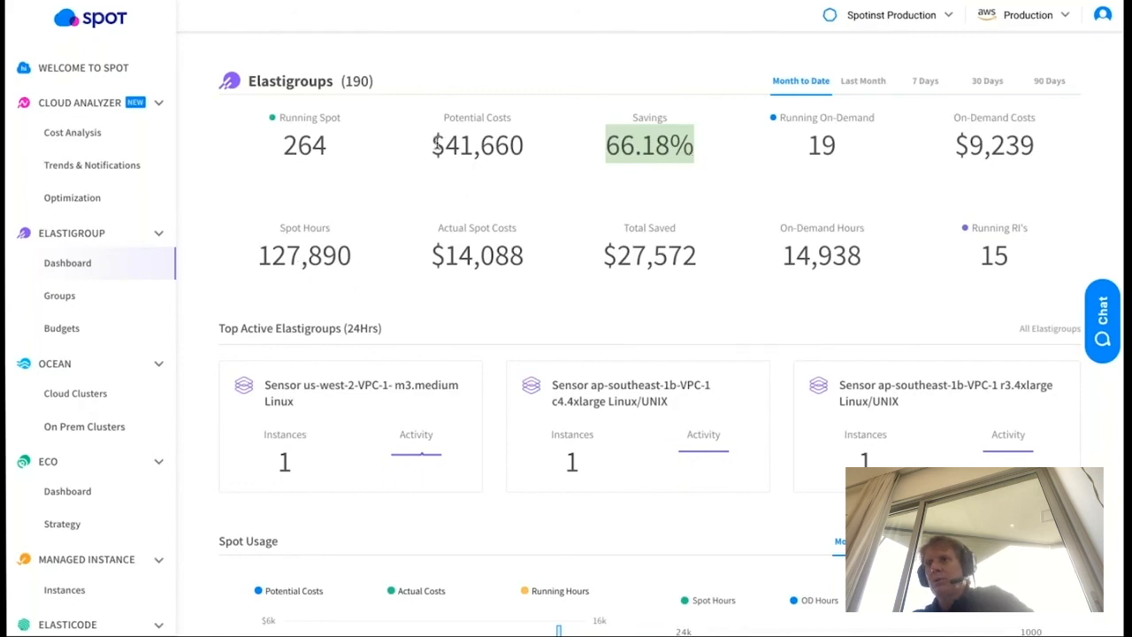
left_click_drag(433, 145, 518, 159)
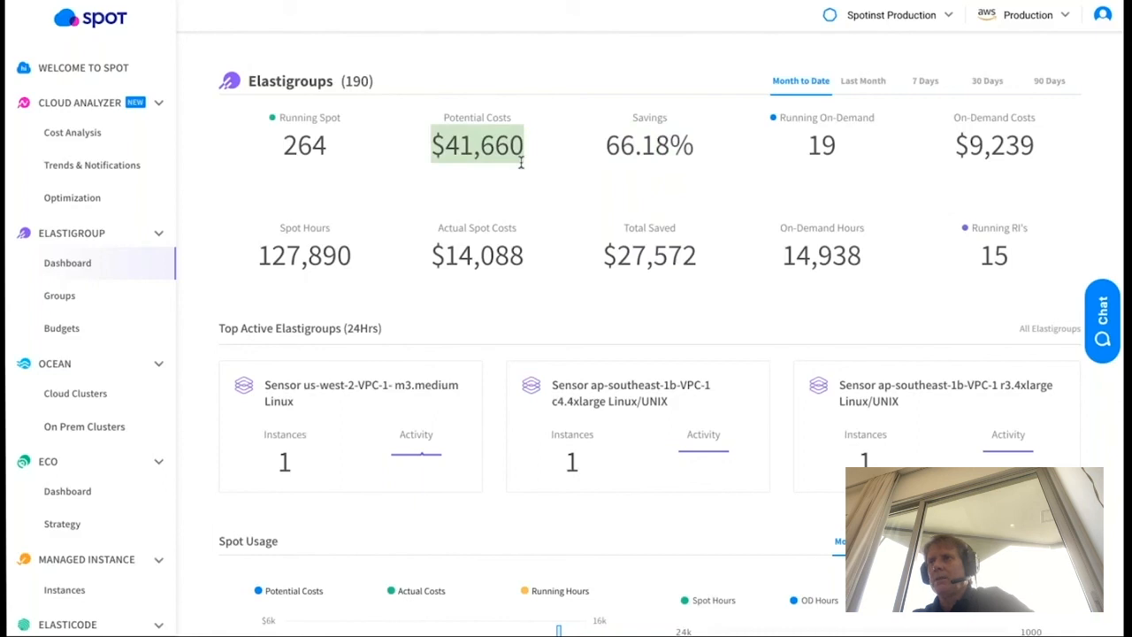
left_click_drag(429, 257, 522, 274)
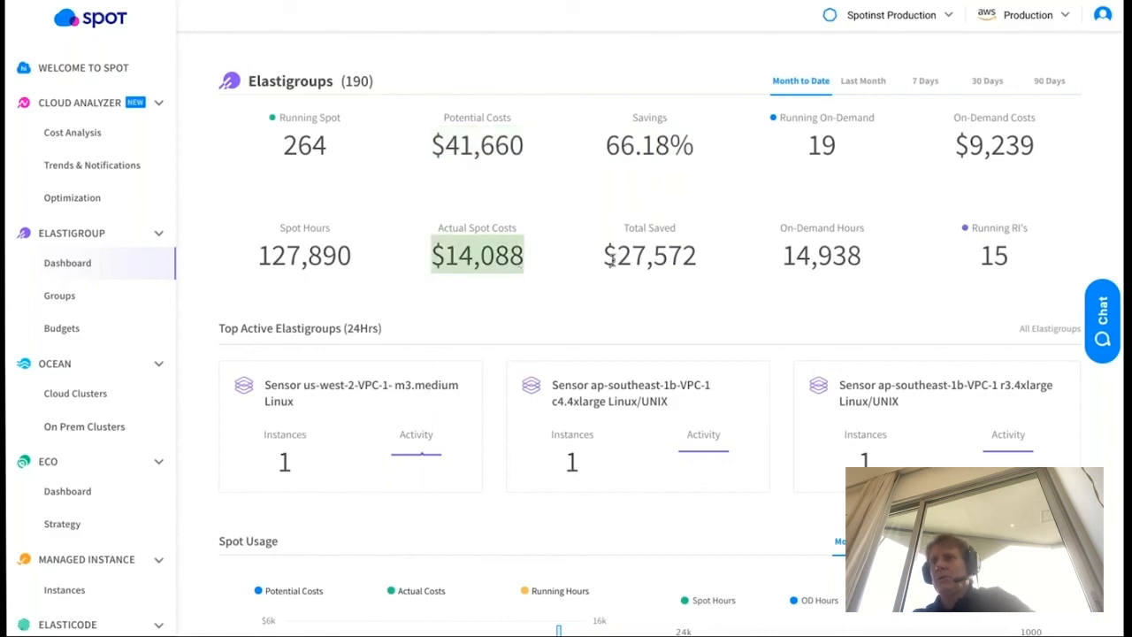
left_click_drag(604, 257, 712, 270)
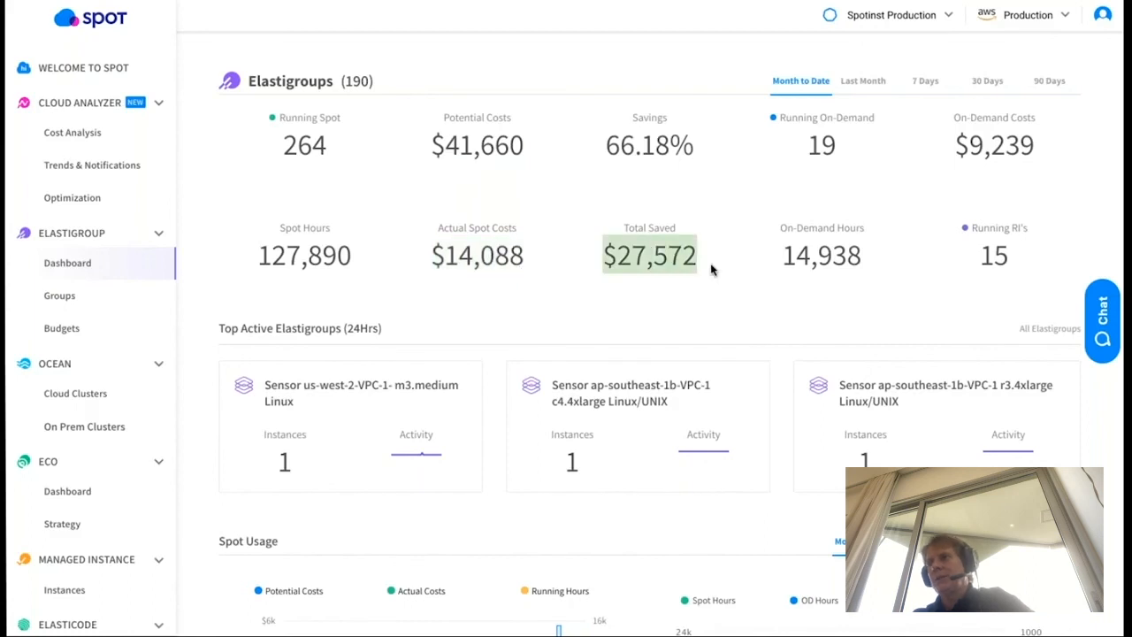
left_click_drag(606, 148, 654, 150)
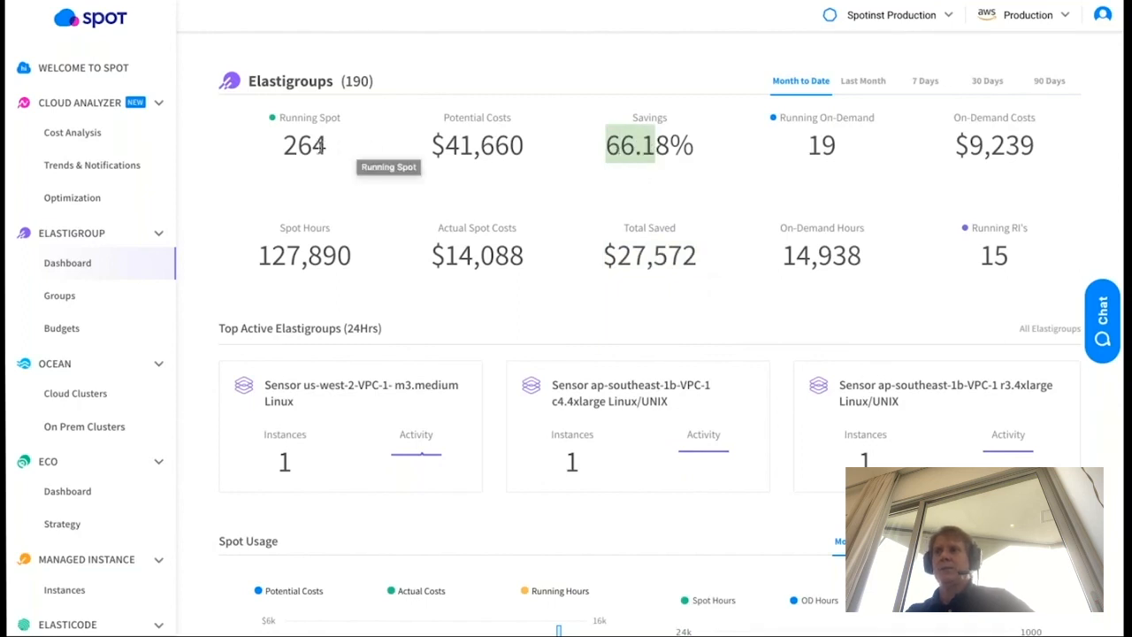
Compare the running Spot, On-Demand and RI instance counts on the Elastigroup dashboard, along with spot hours and total saved
double_click(283, 146)
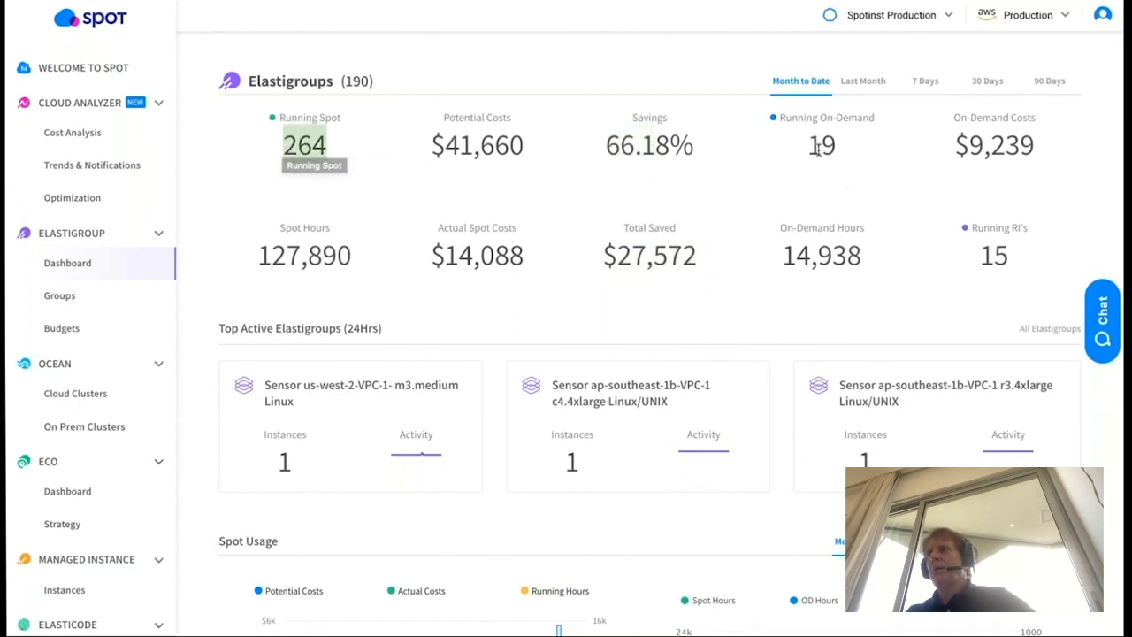
left_click_drag(803, 146, 869, 162)
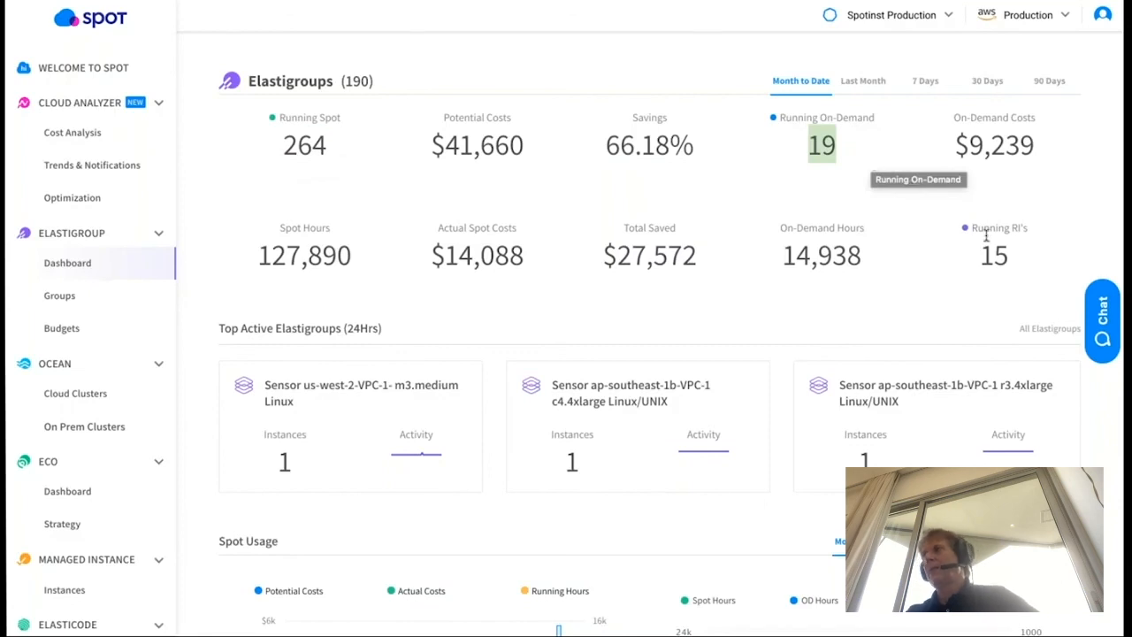
left_click_drag(976, 256, 1024, 265)
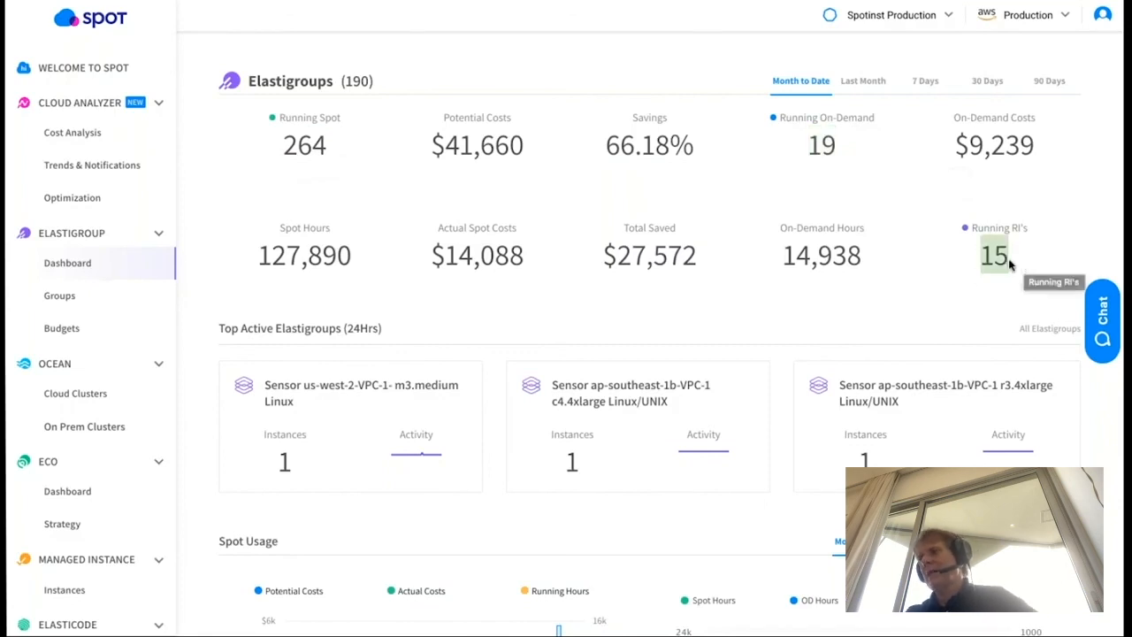
left_click_drag(838, 146, 805, 148)
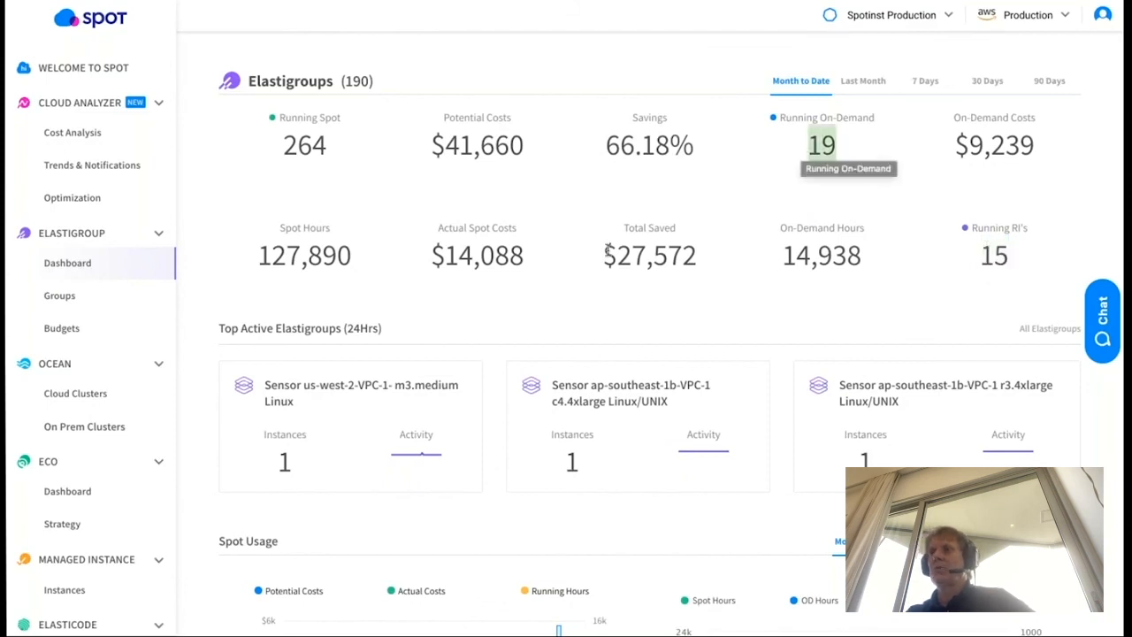
left_click(614, 265)
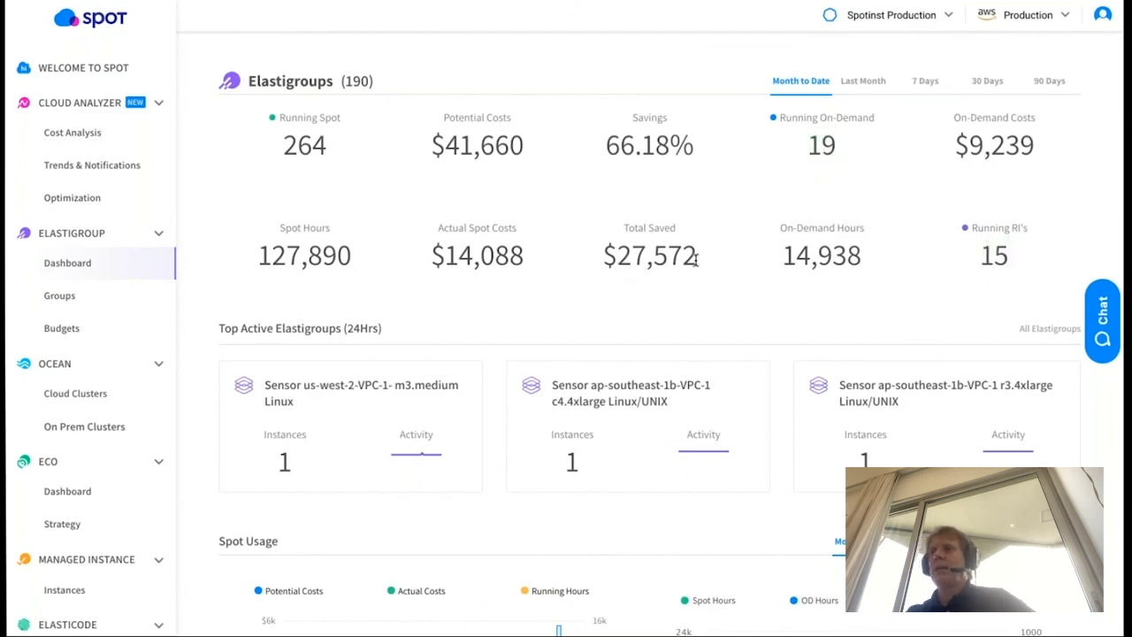
left_click_drag(695, 257, 663, 256)
left_click_drag(327, 153, 281, 155)
left_click_drag(251, 263, 350, 268)
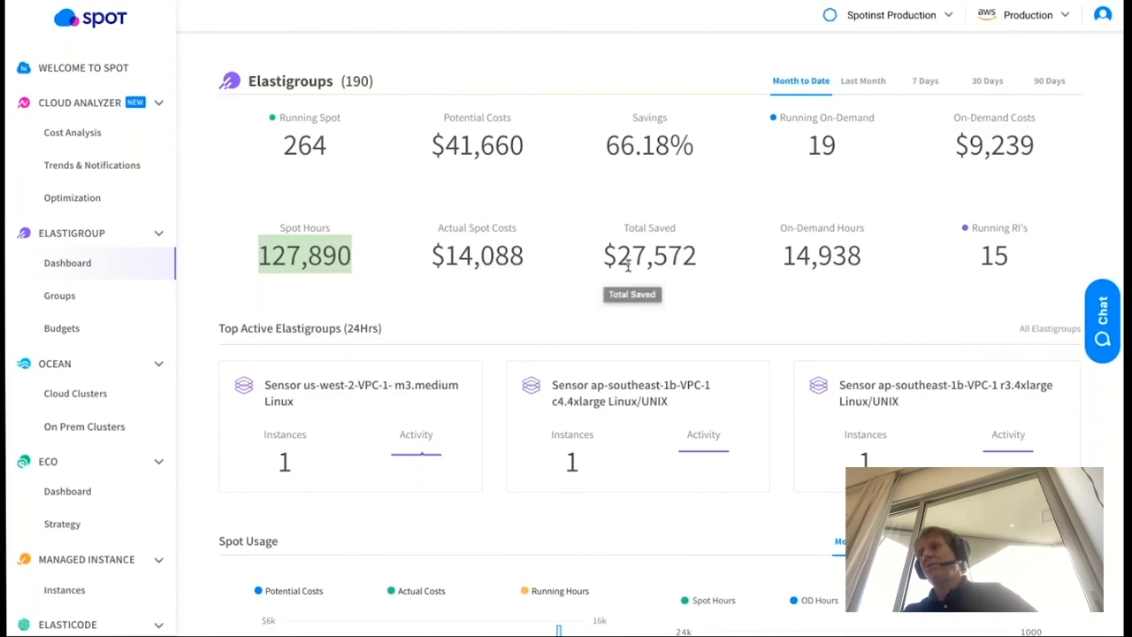
left_click_drag(603, 261, 694, 271)
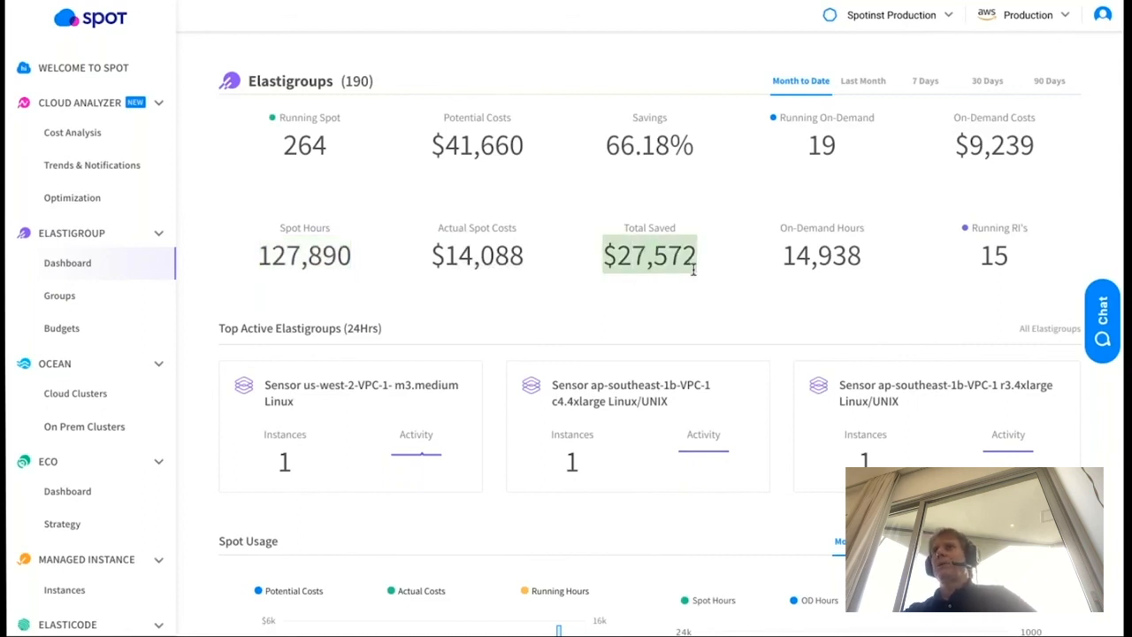